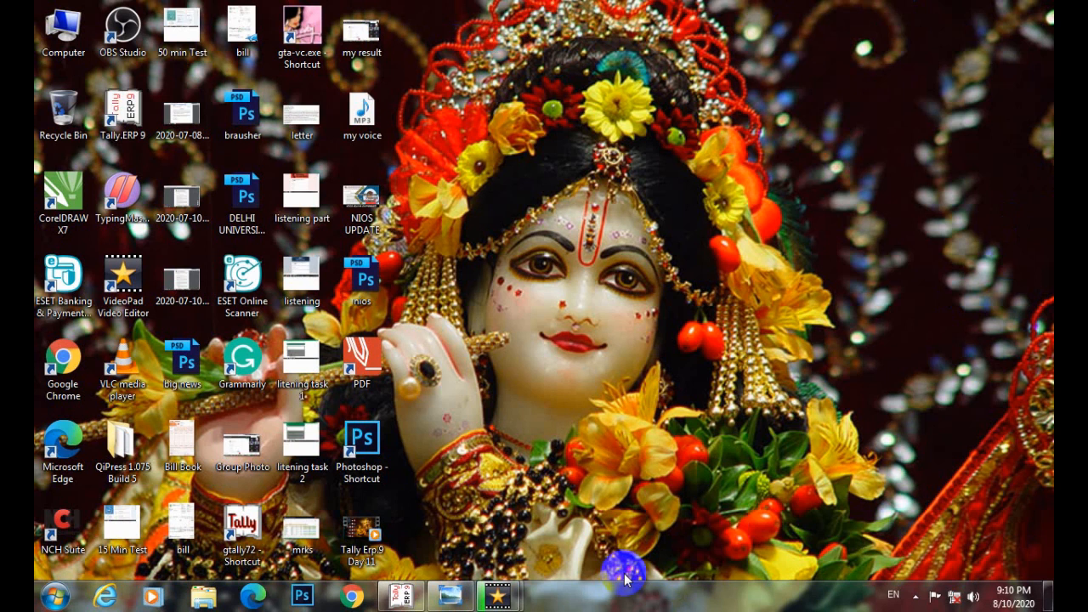
- Consult the transaction list image in Windows Photo Viewer and open a new journal voucher in Tally.ERP 9
click(451, 595)
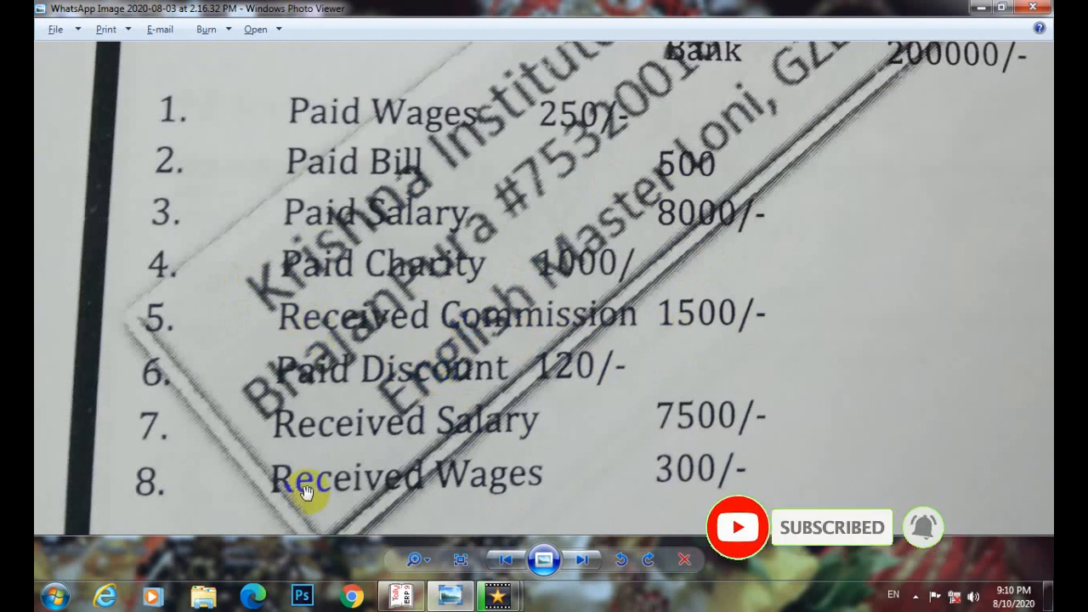
click(406, 600)
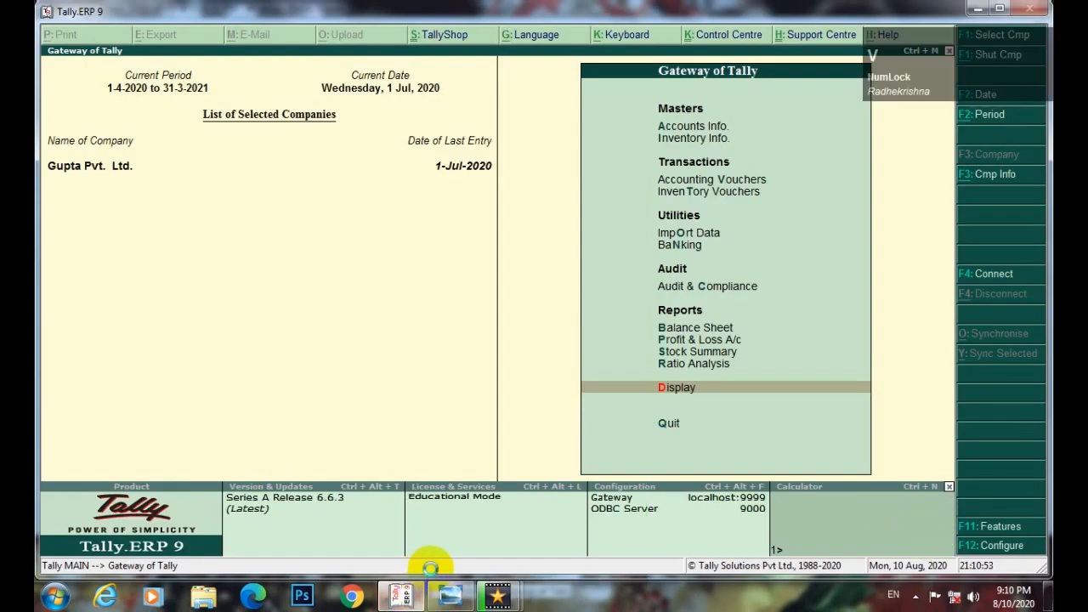
key(v)
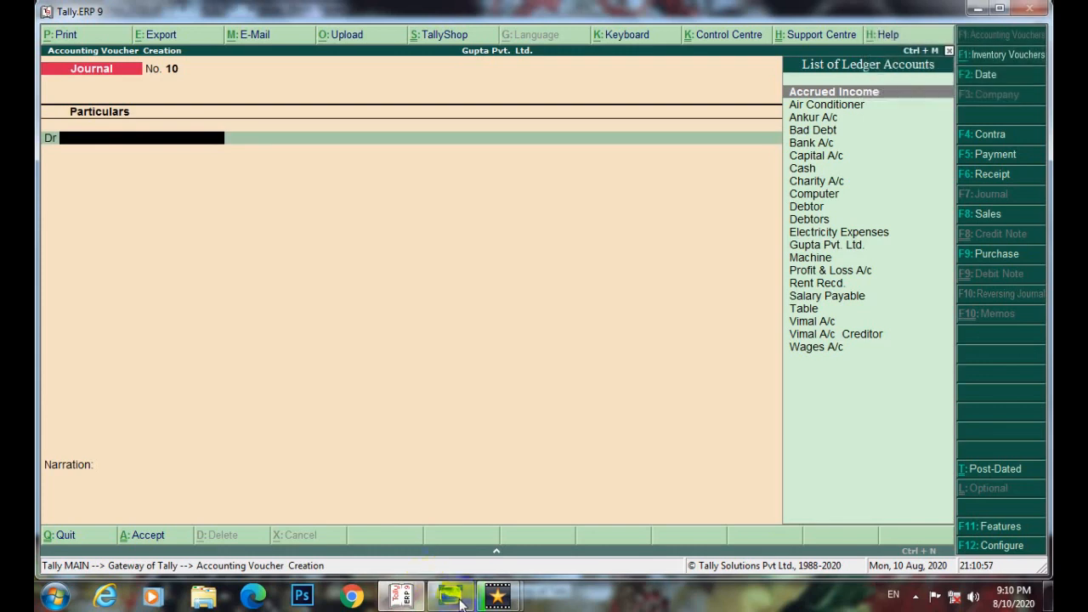
click(451, 596)
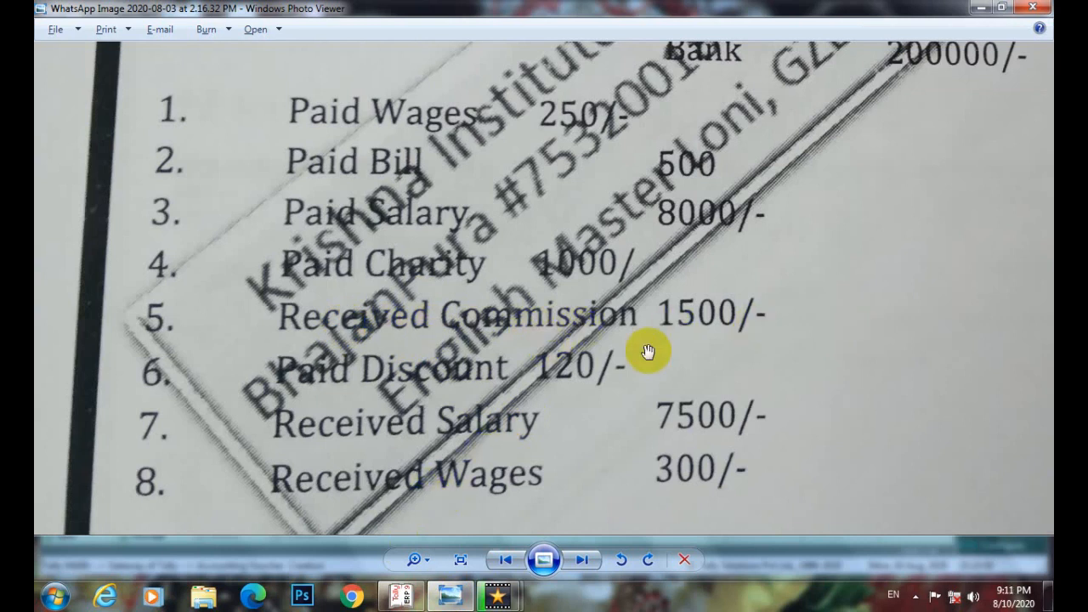
click(410, 598)
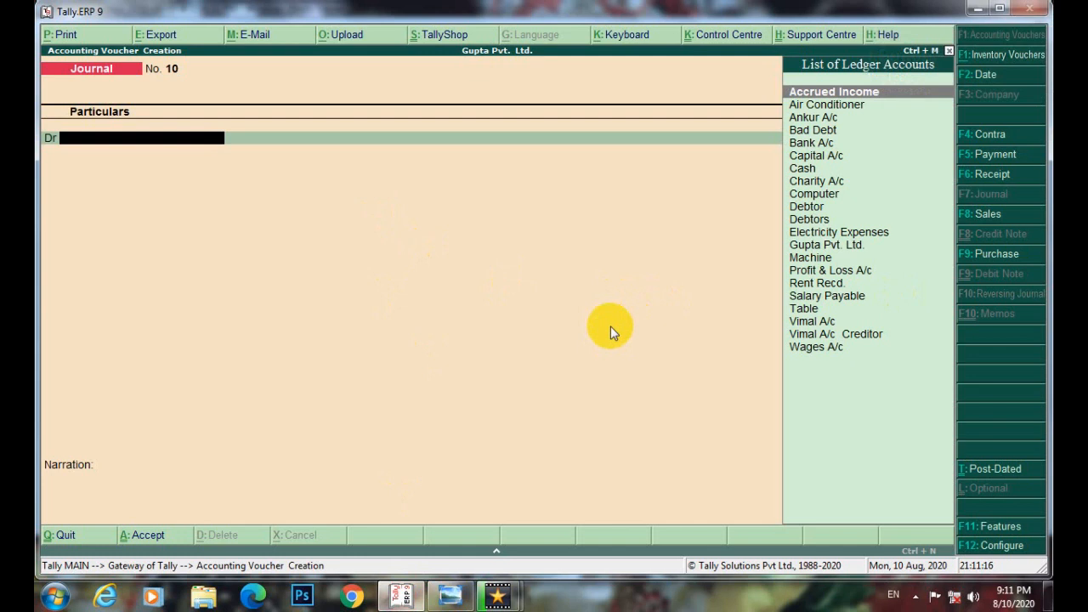
- Debit the Cash ledger with 1,500 in the journal voucher
text(Cash)
key(Return)
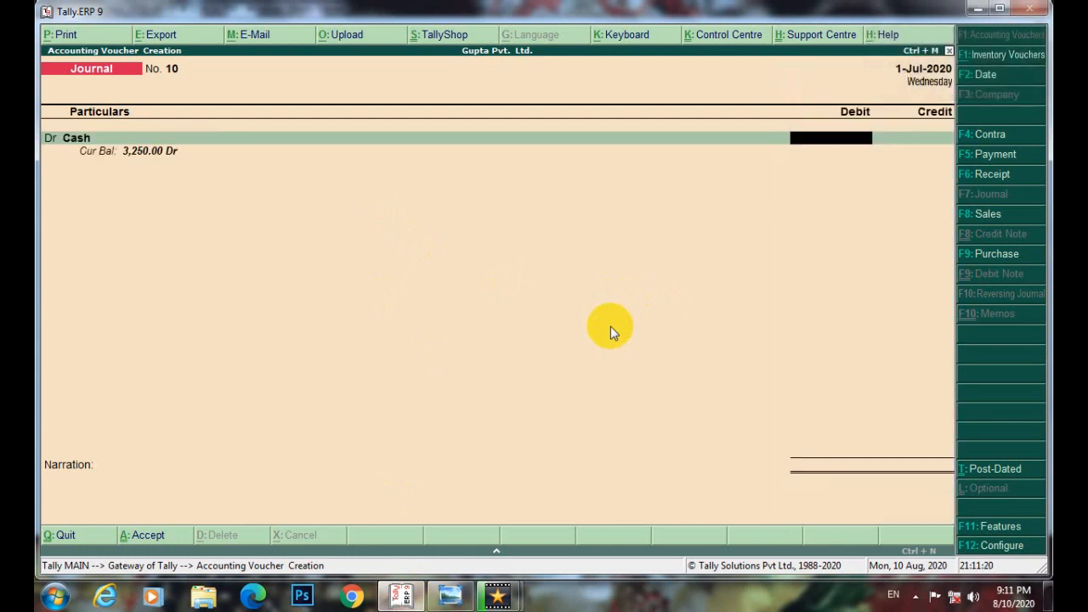
text(1,5)
text(00)
key(Return)
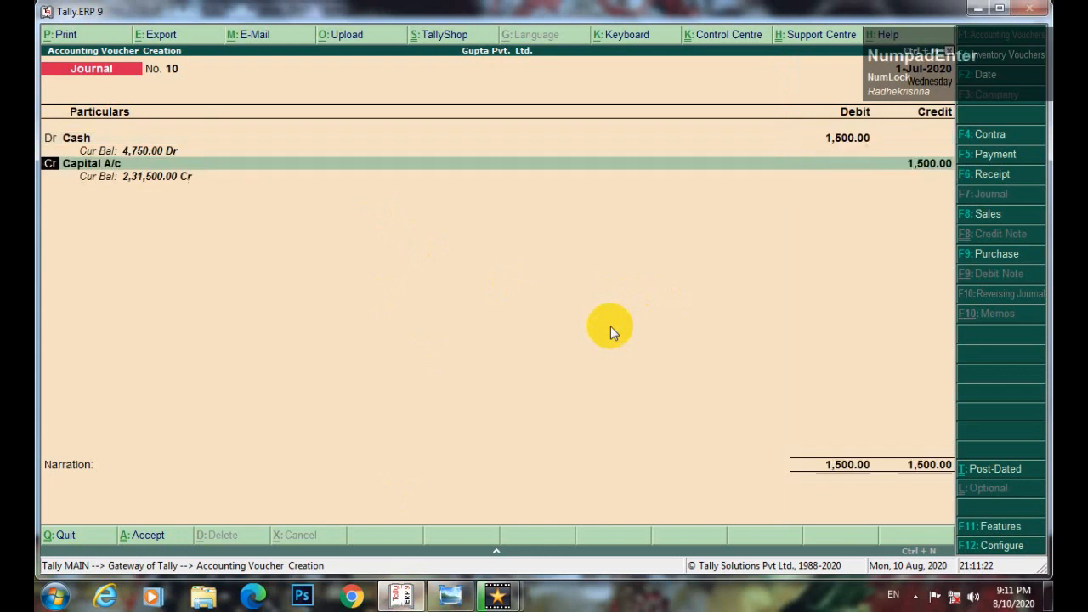
- Start a new ledger for the voucher's credit line, entering Comission as its name
key(Return)
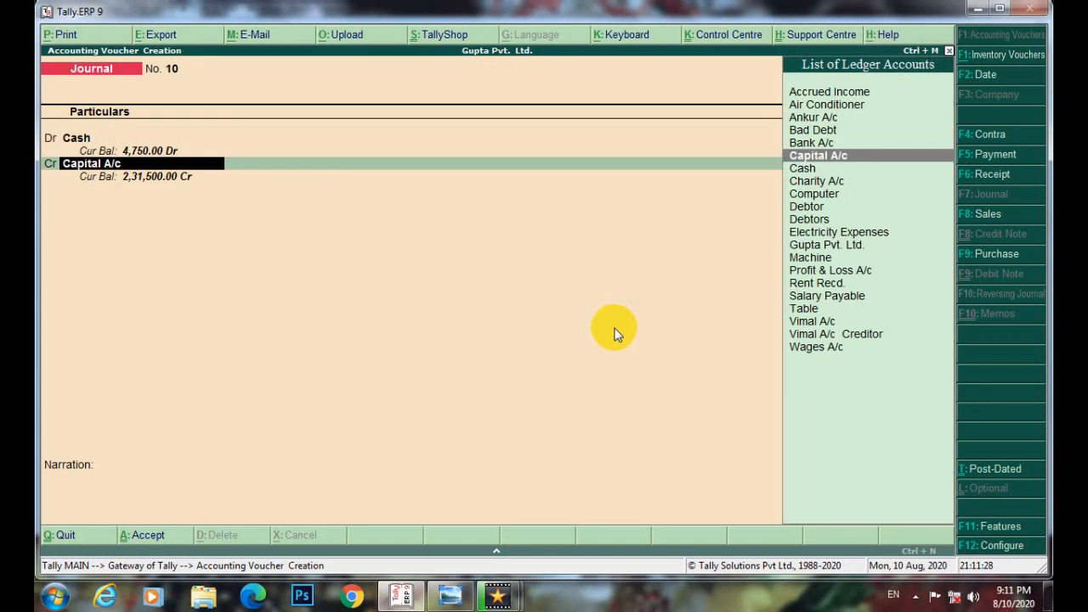
click(455, 604)
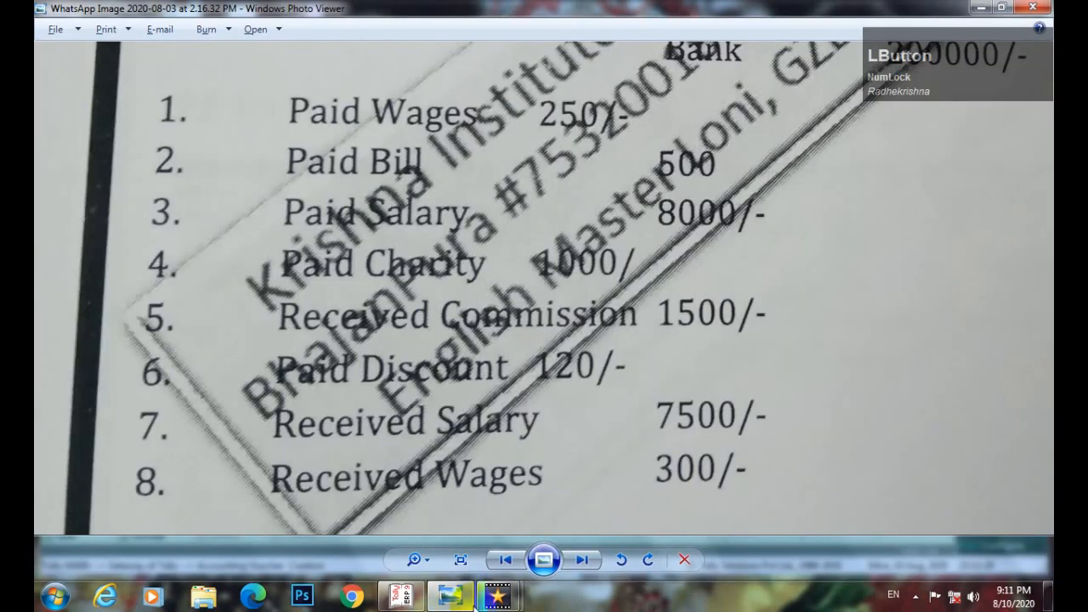
click(389, 600)
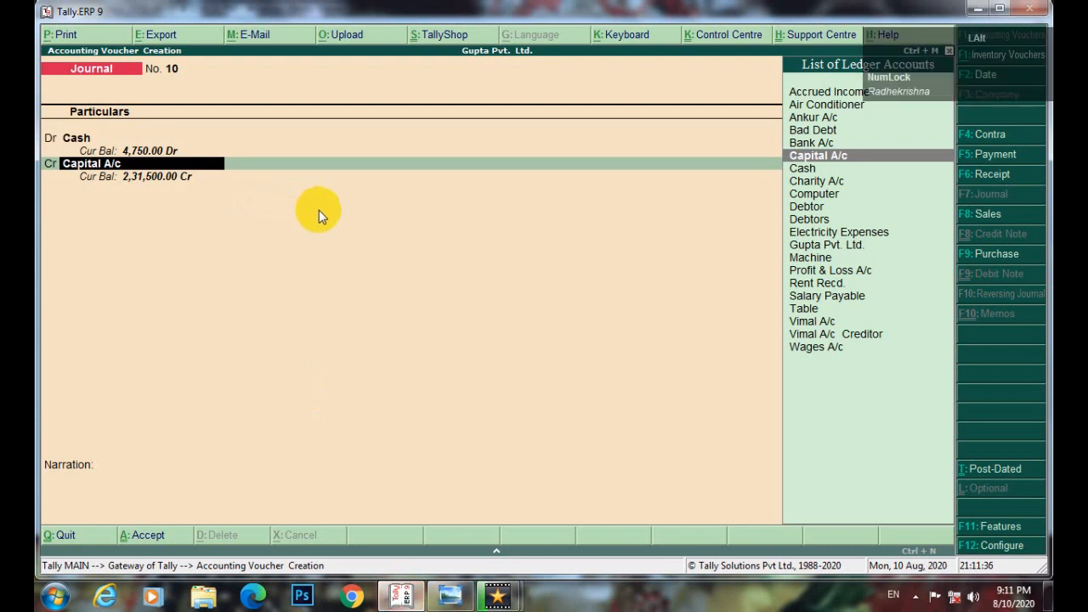
key(alt+c)
key(shift)
text(Cimmu)
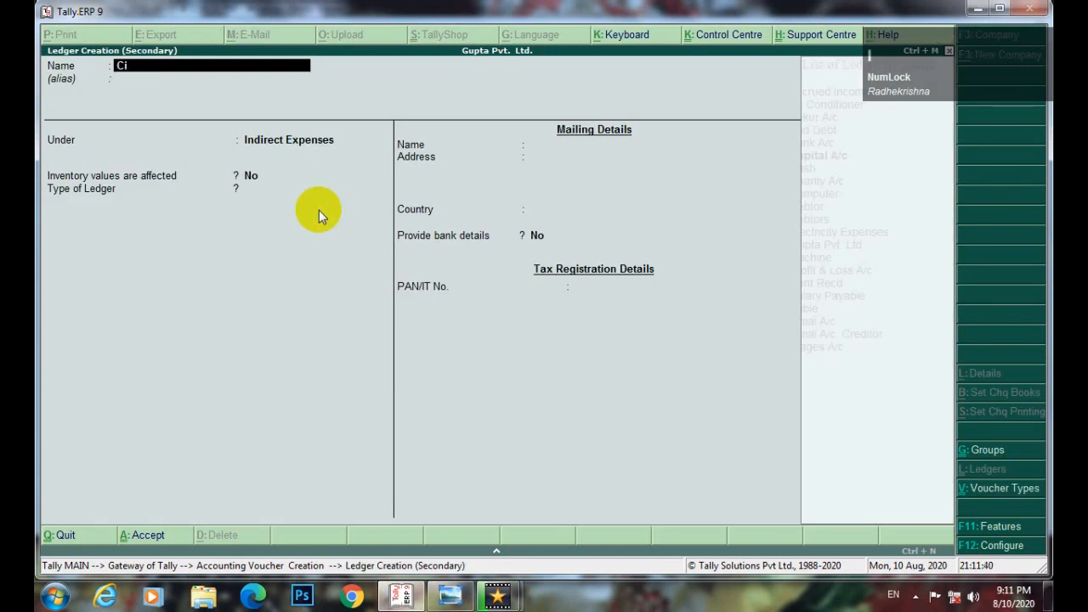
key(BackSpace)
key(BackSpace)
key(BackSpace)
key(BackSpace)
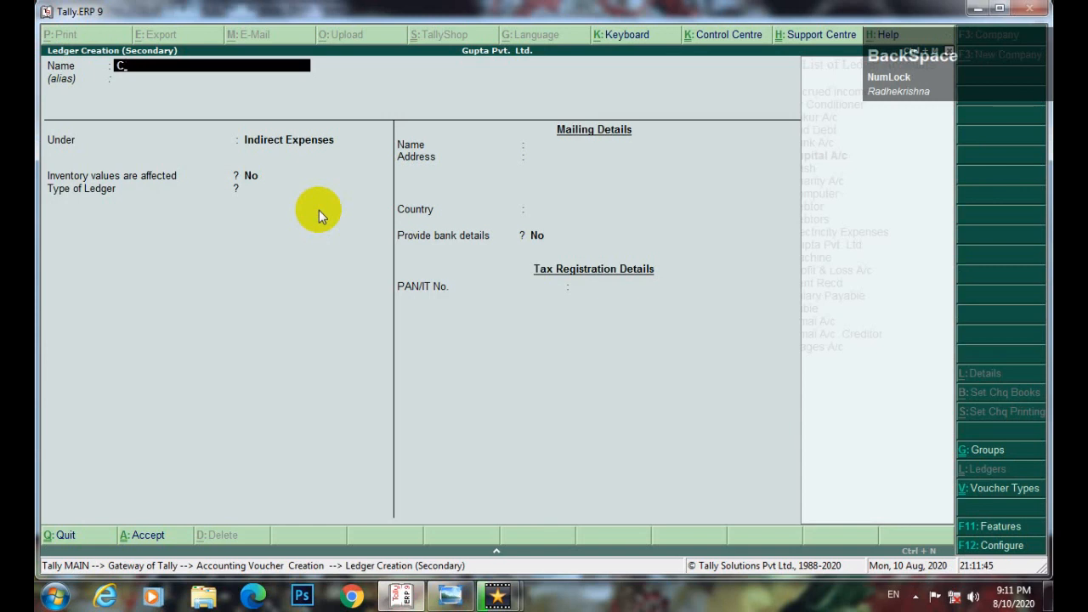
text(o)
text(,,)
key(BackSpace)
key(BackSpace)
text(mmis)
text(sion)
key(BackSpace)
key(BackSpace)
key(BackSpace)
key(BackSpace)
key(BackSpace)
key(BackSpace)
key(BackSpace)
text(ission)
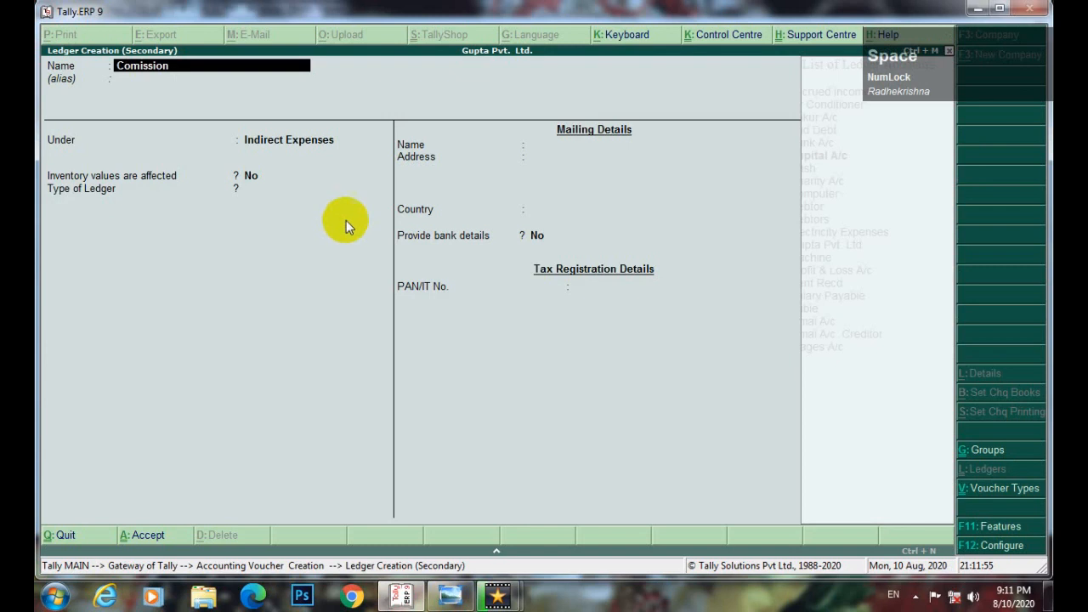
- Check the spelling in the transaction list image and correct the new ledger's name to Commission
click(459, 597)
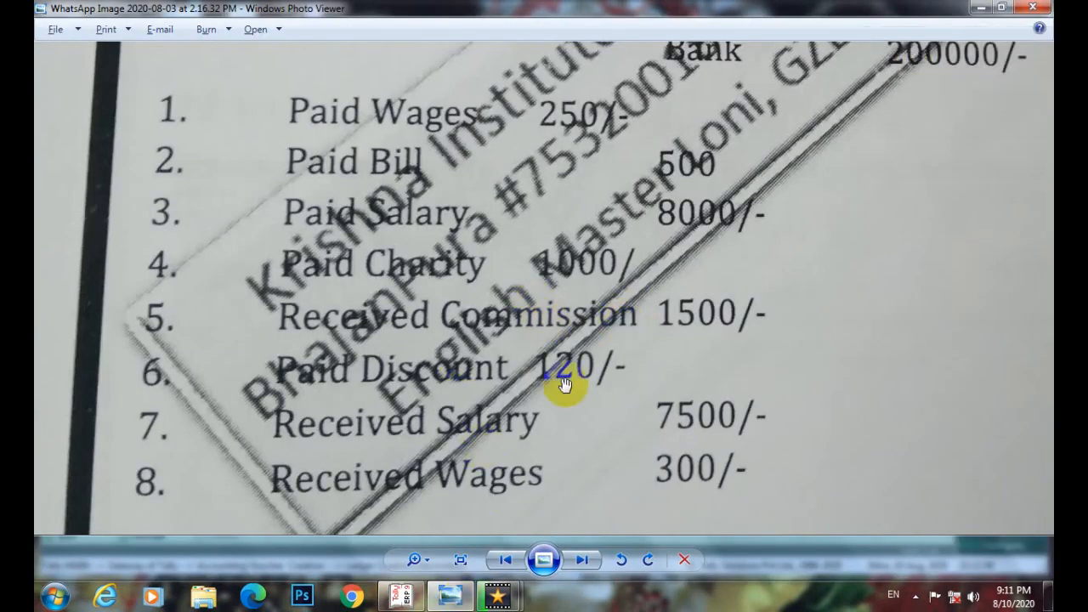
click(414, 599)
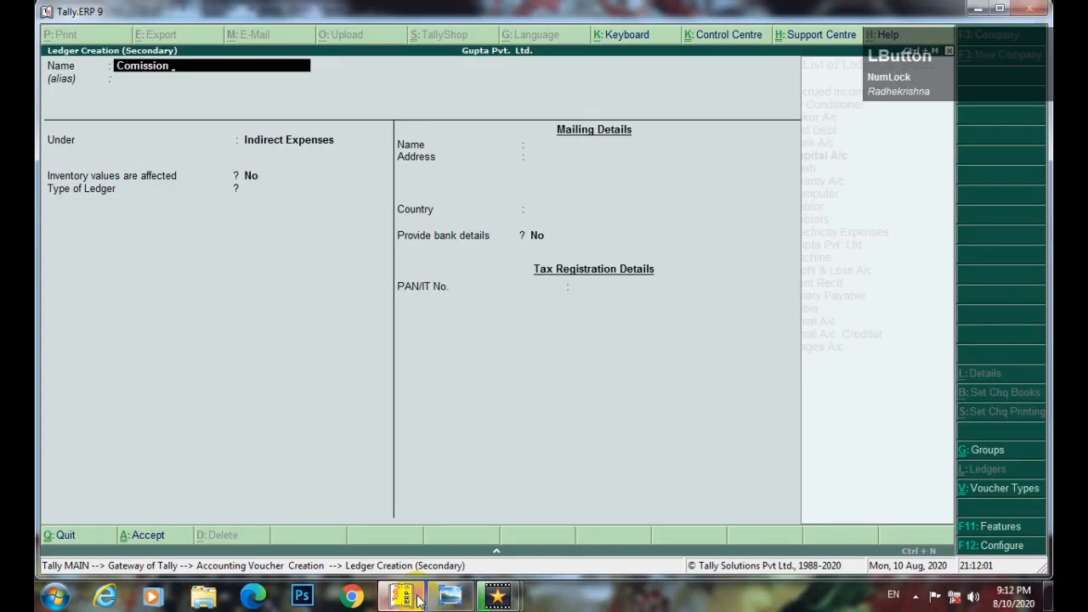
key(BackSpace)
key(BackSpace)
key(BackSpace)
key(BackSpace)
key(BackSpace)
key(BackSpace)
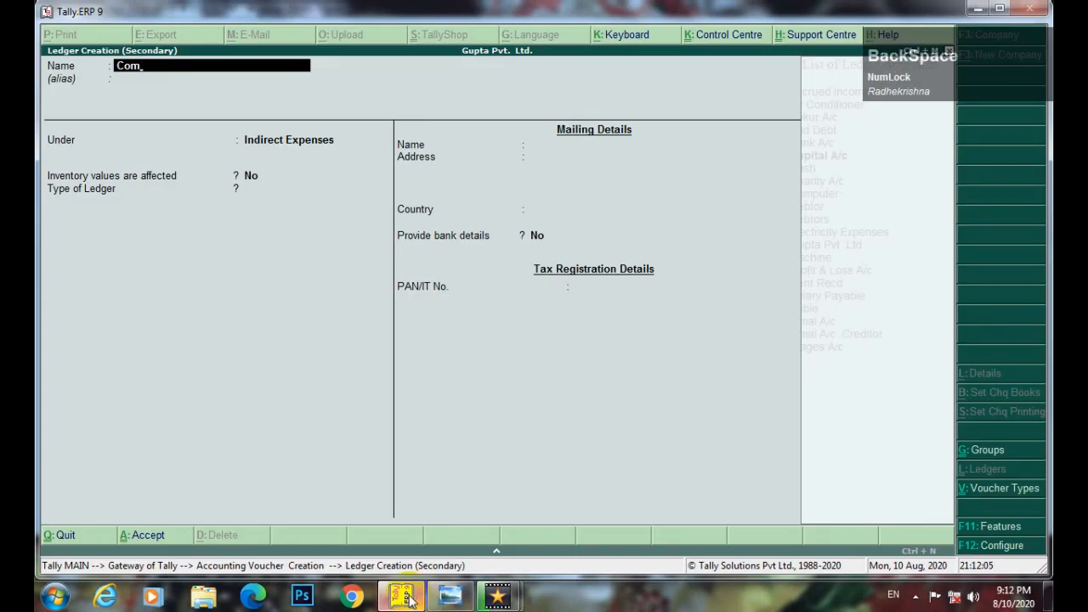
text(mission)
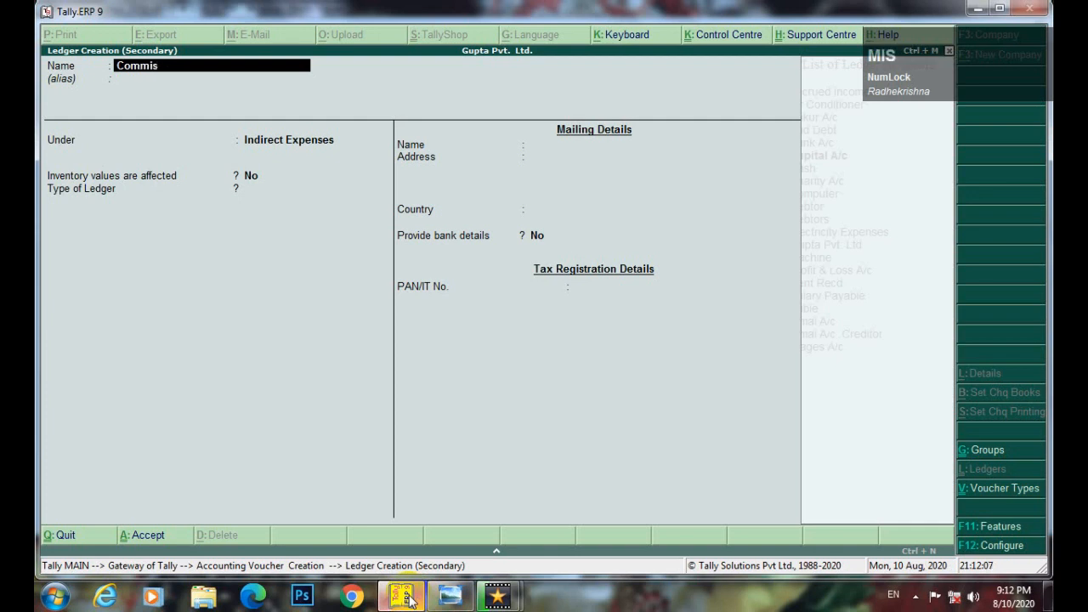
- Complete the new ledger's name as Commission Rcvd
key(shift)
text(A/)
key(BackSpace)
key(BackSpace)
key(BackSpace)
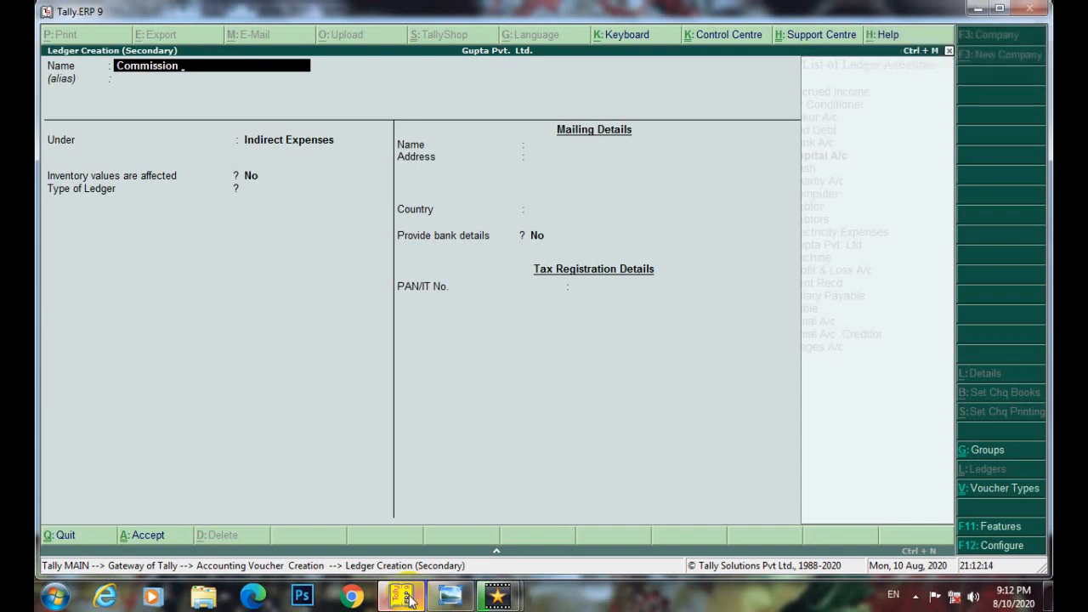
key(BackSpace)
text(Re)
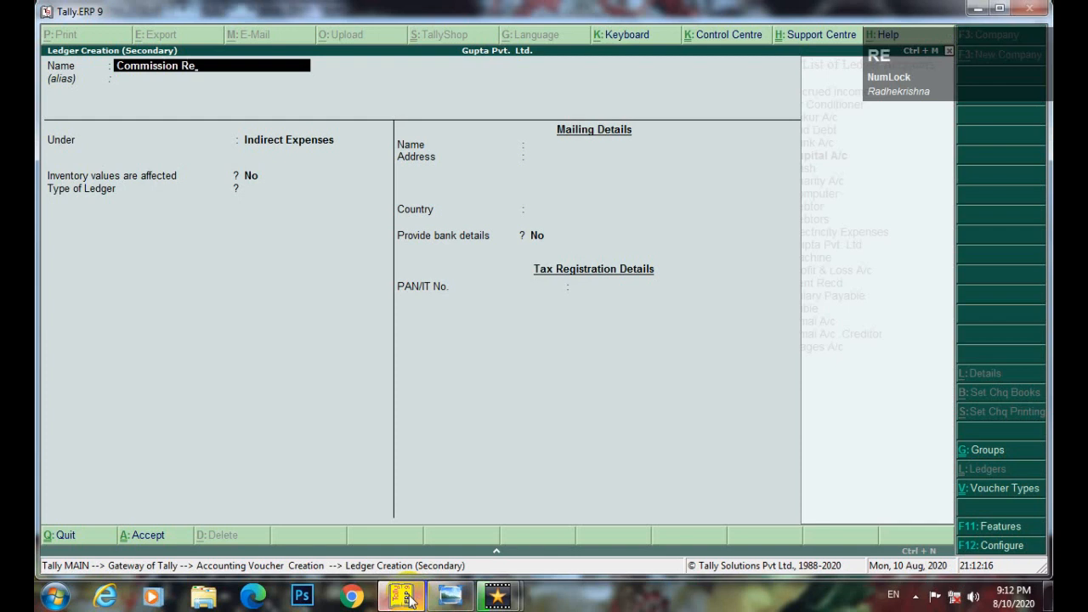
text(cvd)
key(BackSpace)
key(BackSpace)
key(BackSpace)
key(BackSpace)
text(cvf)
key(BackSpace)
text(d,)
key(BackSpace)
text(.)
key(Return)
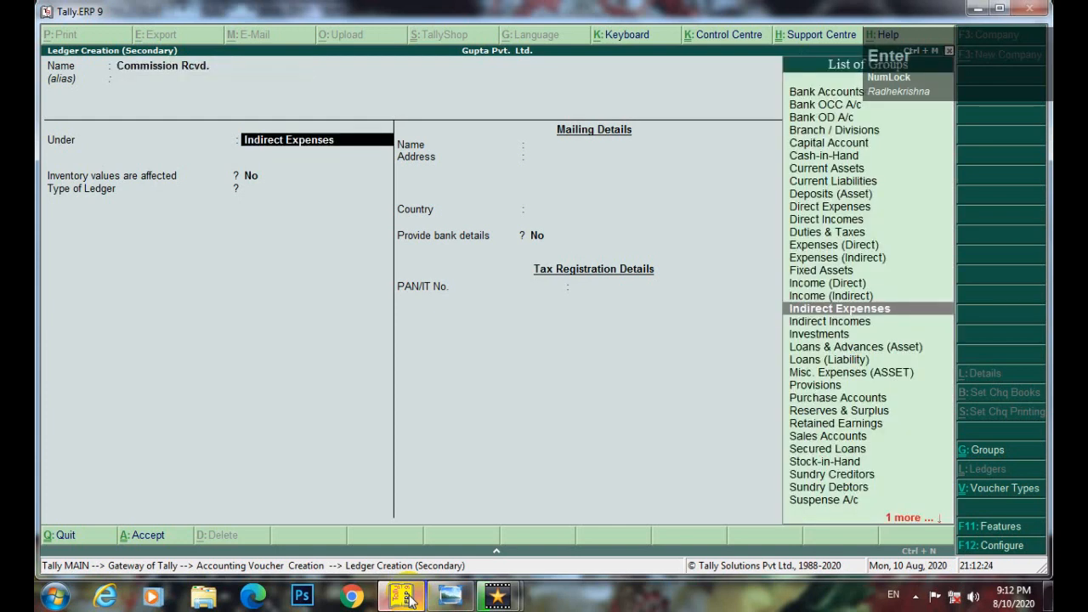
- Put the ledger under Indirect Incomes, save it, and credit it with the voucher's 1,500
text(india)
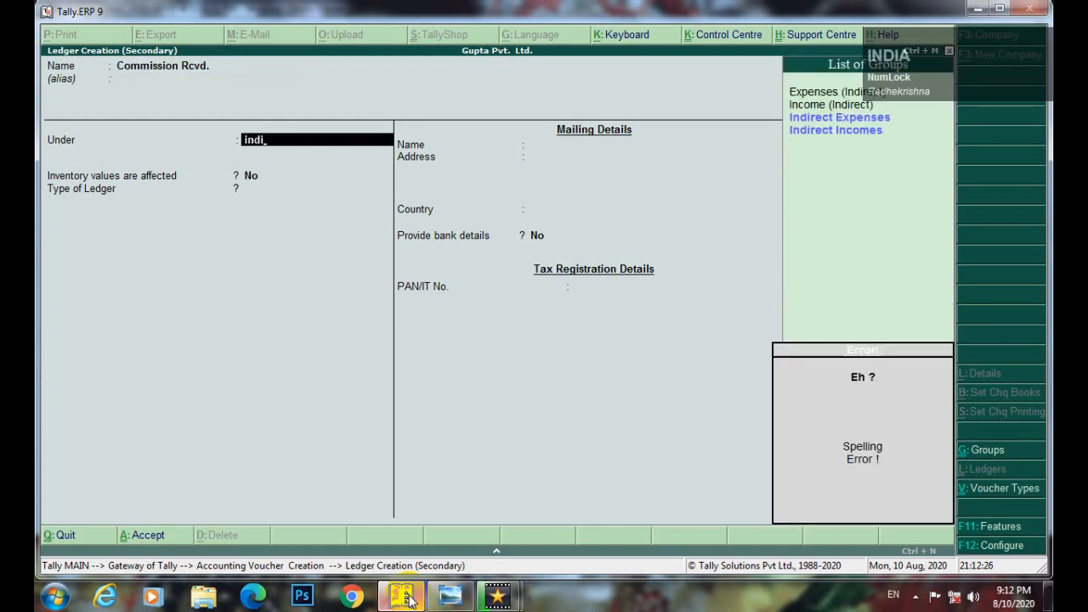
key(BackSpace)
key(Down)
key(Return)
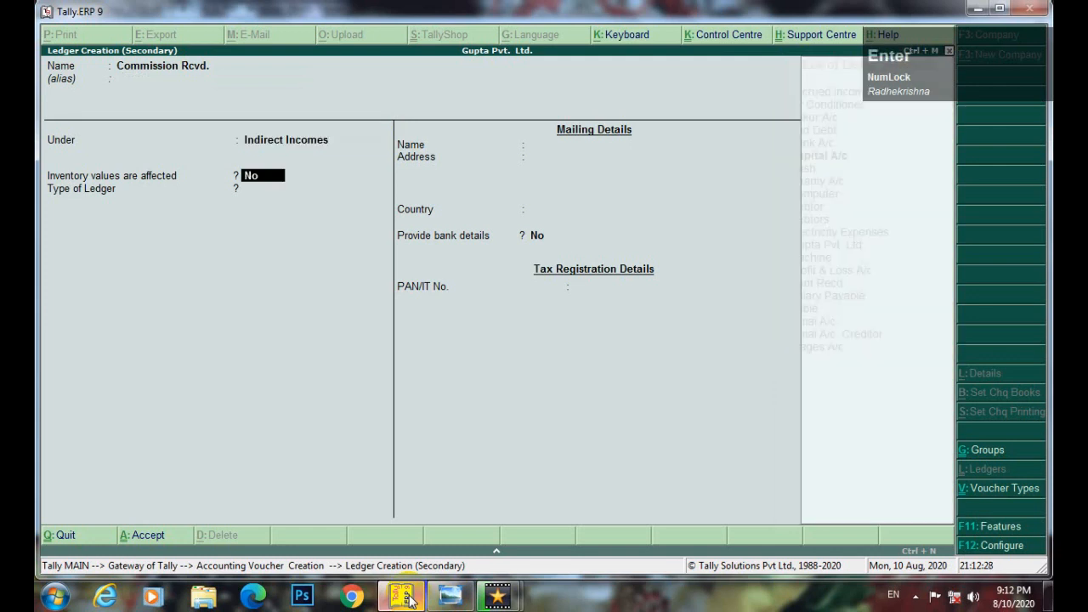
key(ctrl+a)
key(Return)
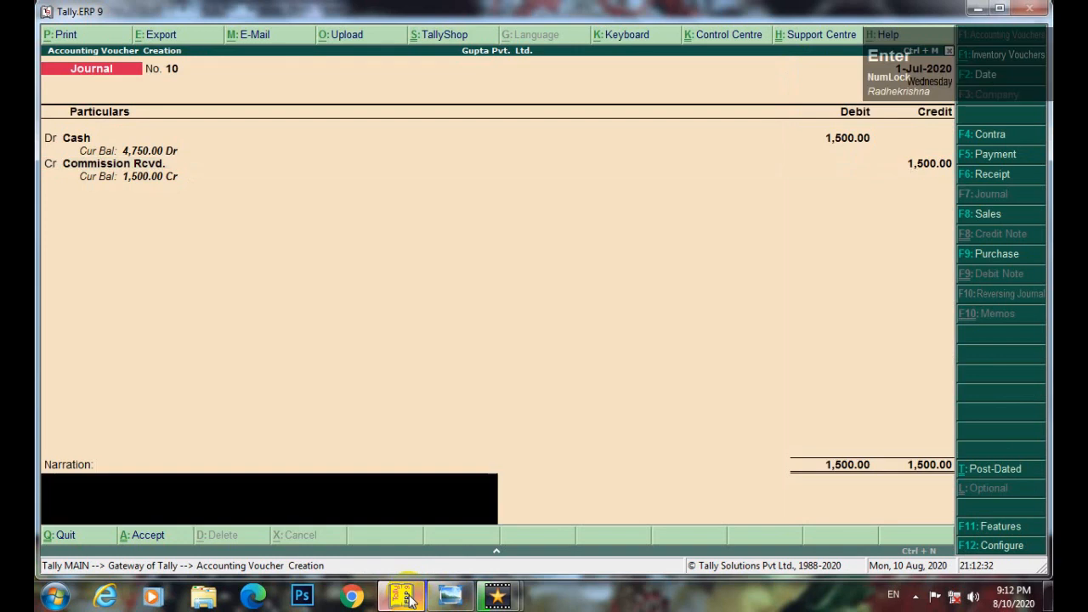
text(Being Commission Re)
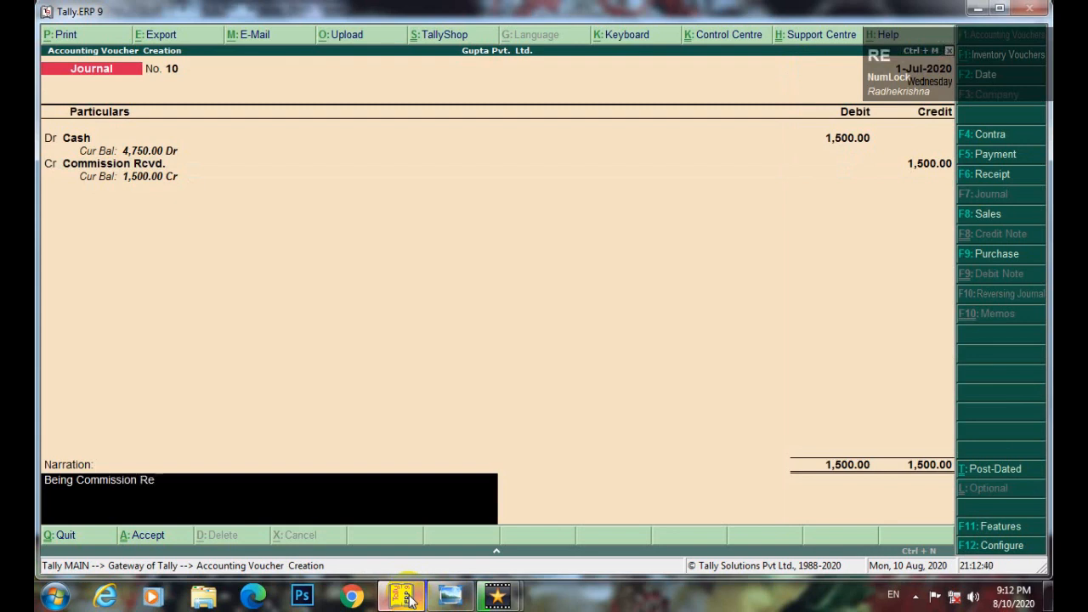
key(BackSpace)
text(cvd. @1500)
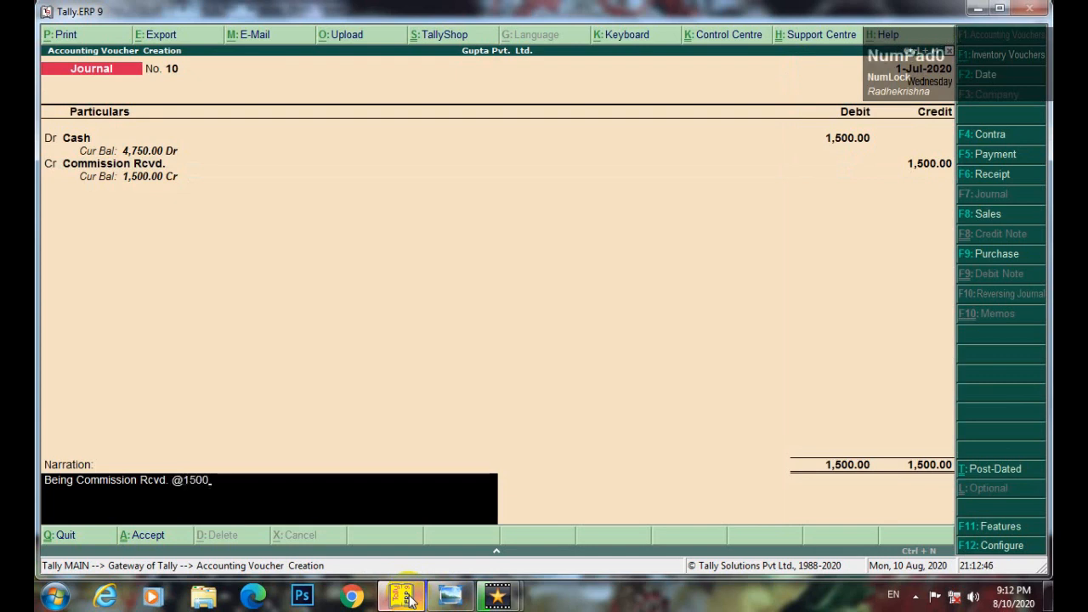
text(/-)
key(Return)
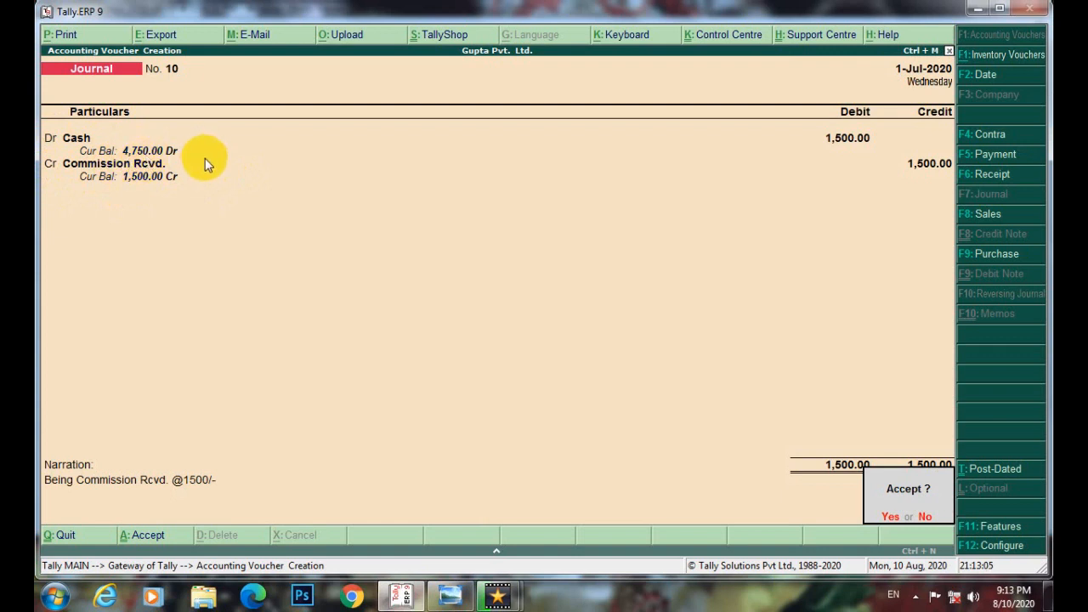
key(KP_Enter)
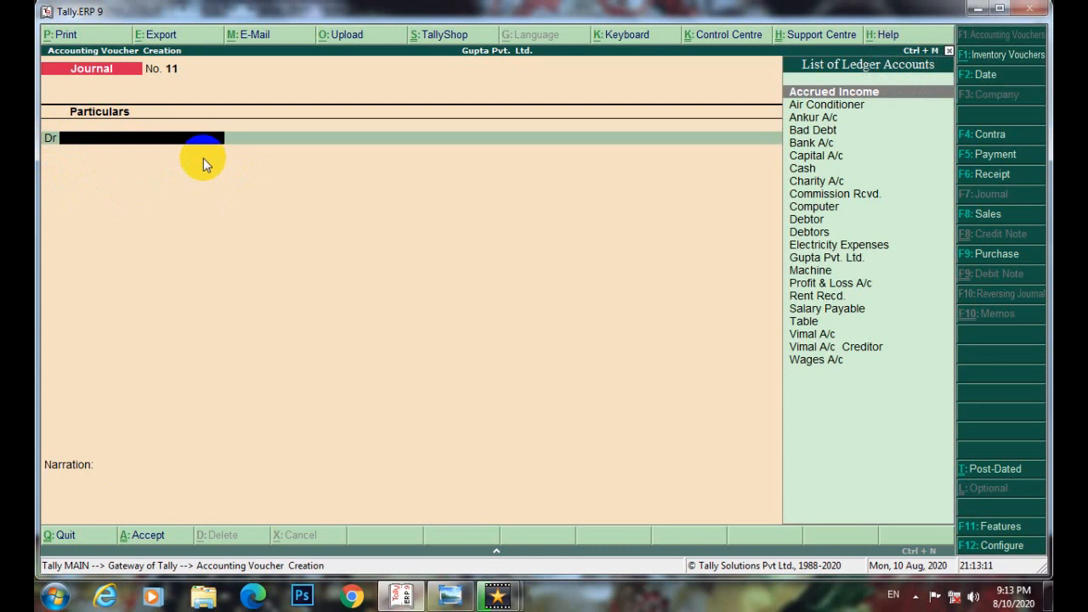
- Reopen the saved commission voucher to review its entries, and return to the blank journal voucher
key(Page_Up)
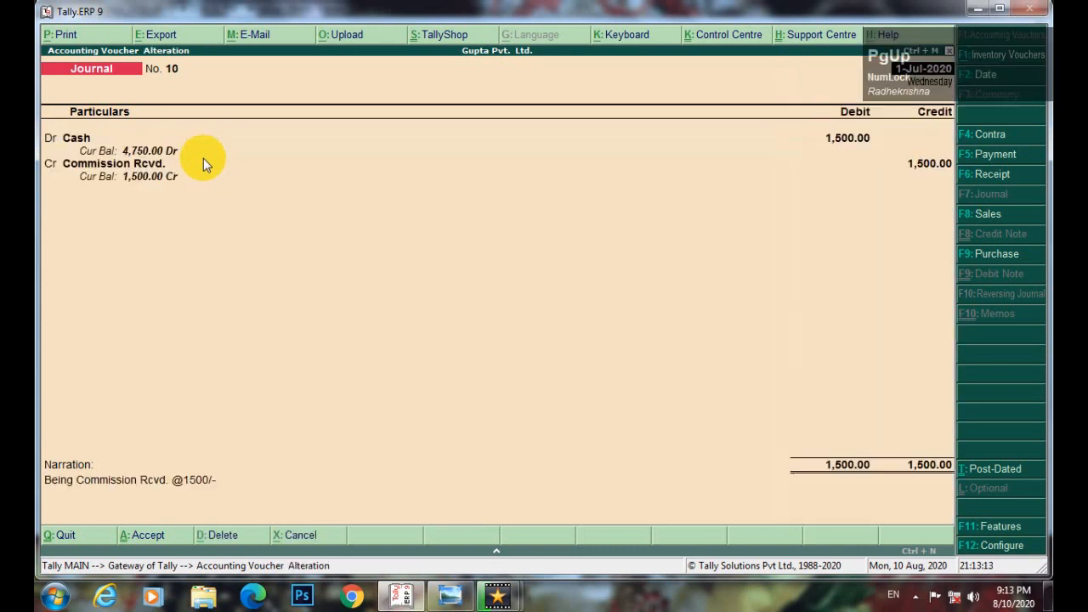
key(Return)
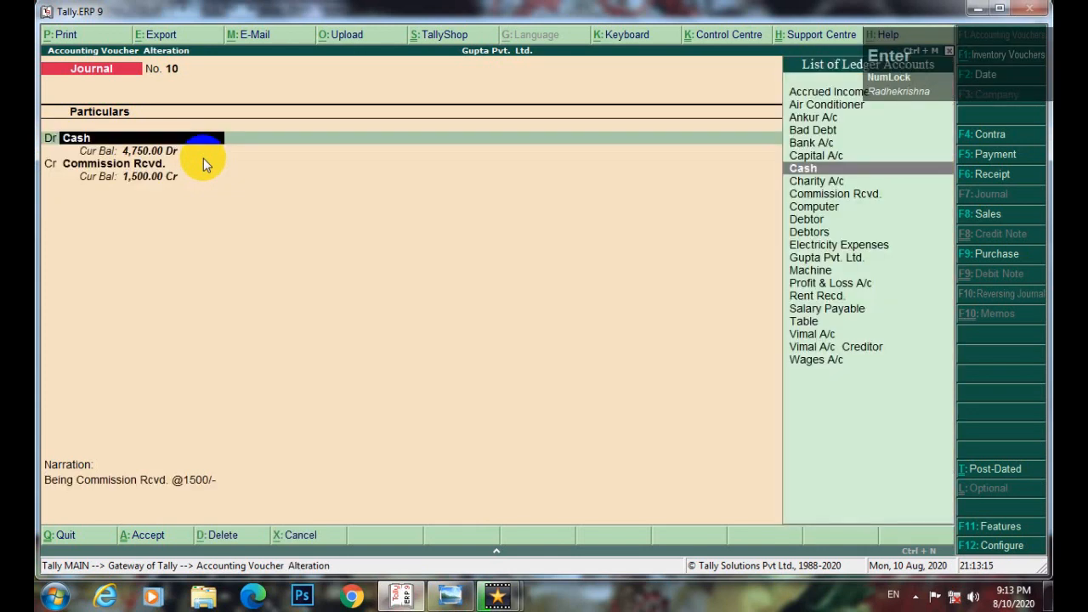
key(Page_Down)
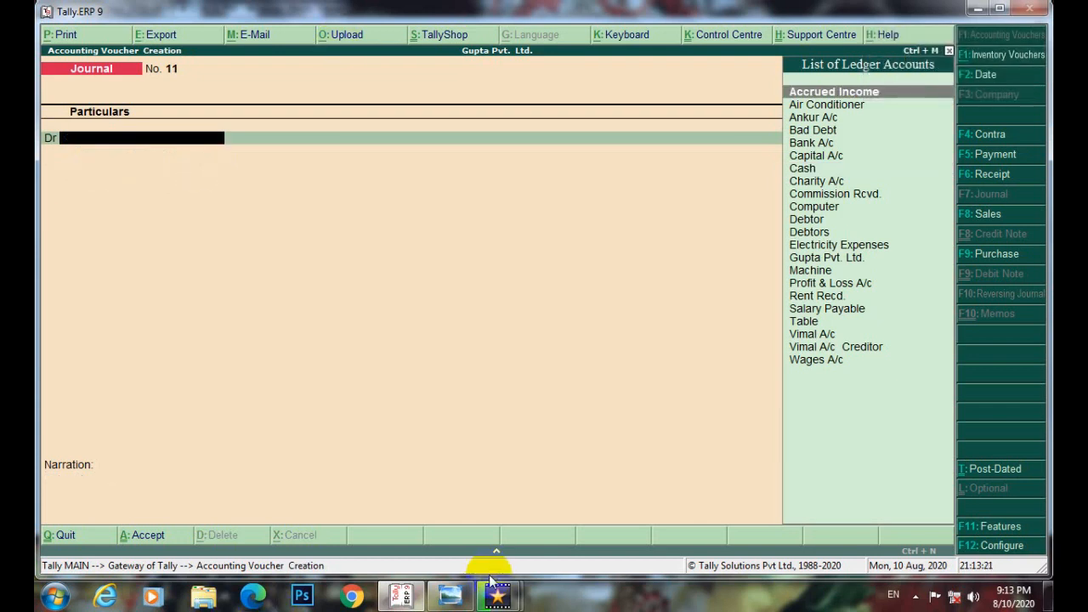
- Check the next transaction in the photo of the list, and create a ledger named Discount from the journal voucher's debit line
click(450, 595)
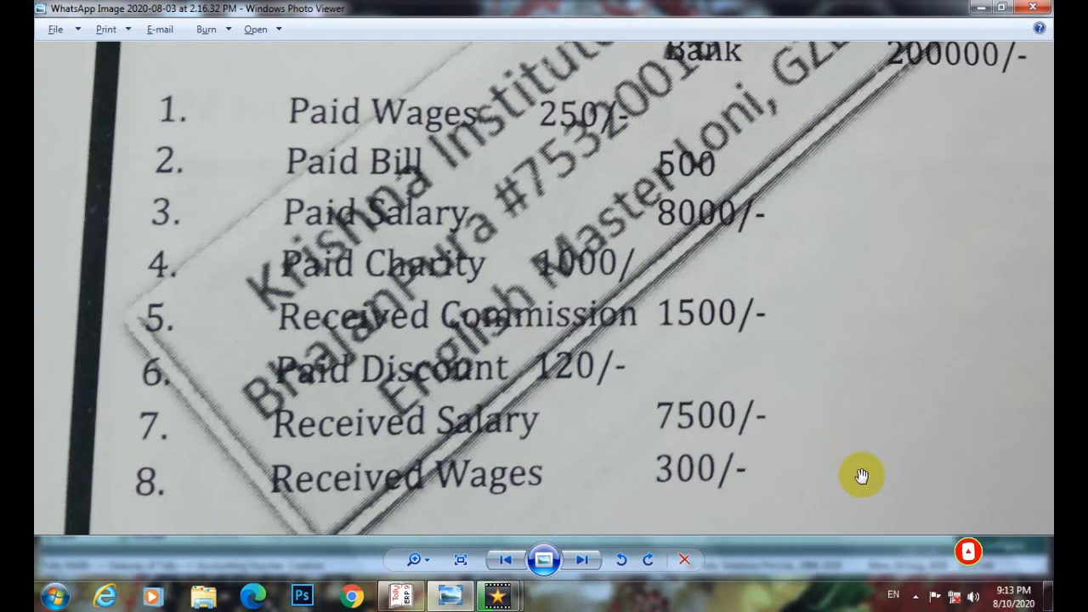
click(402, 596)
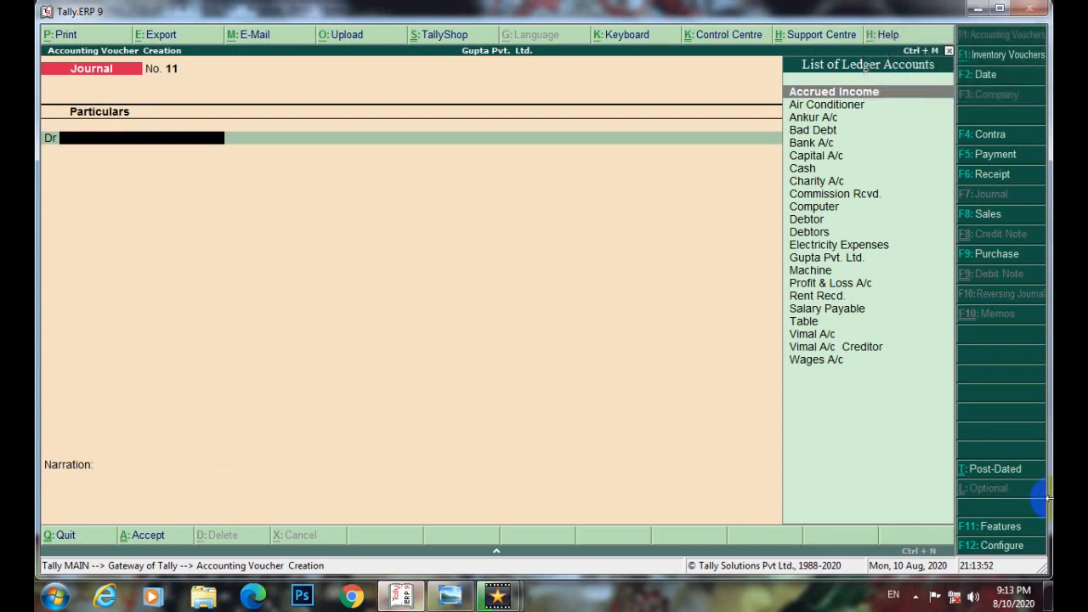
text(di)
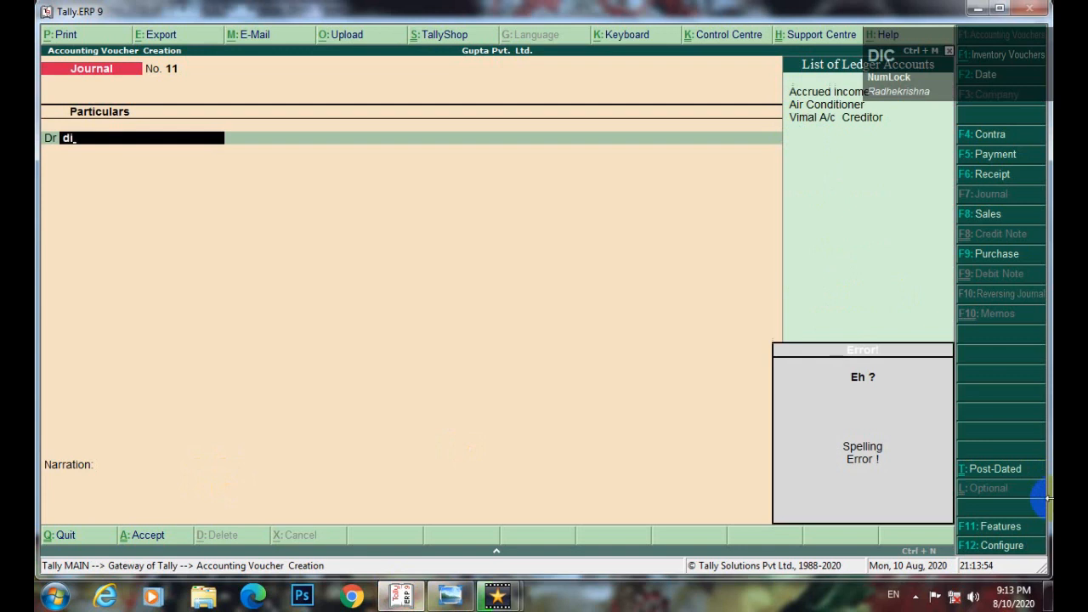
key(alt+c)
text(C)
key(BackSpace)
text(Discount)
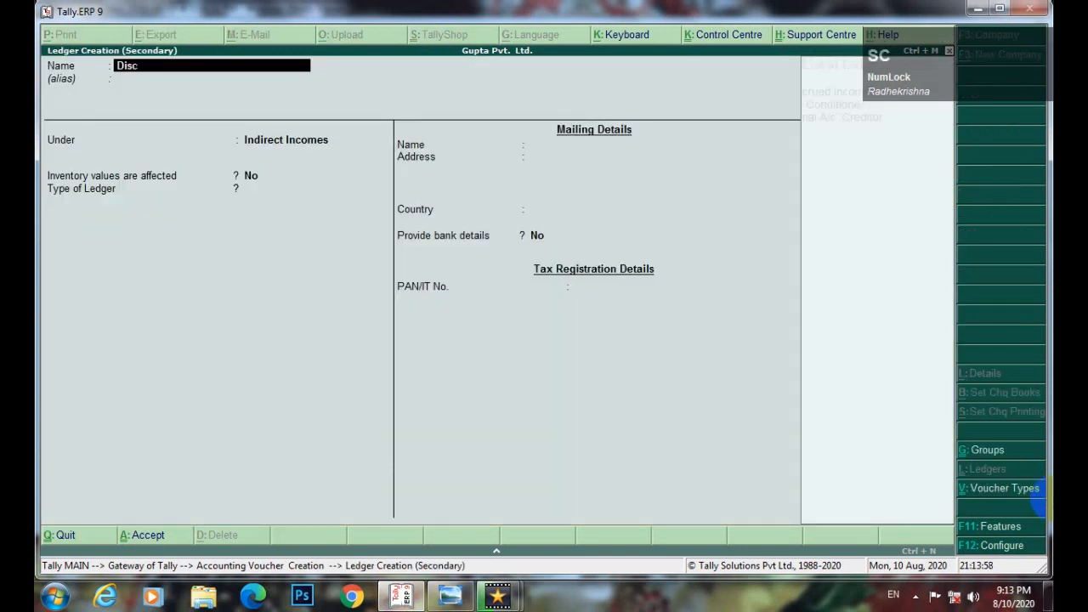
key(Return)
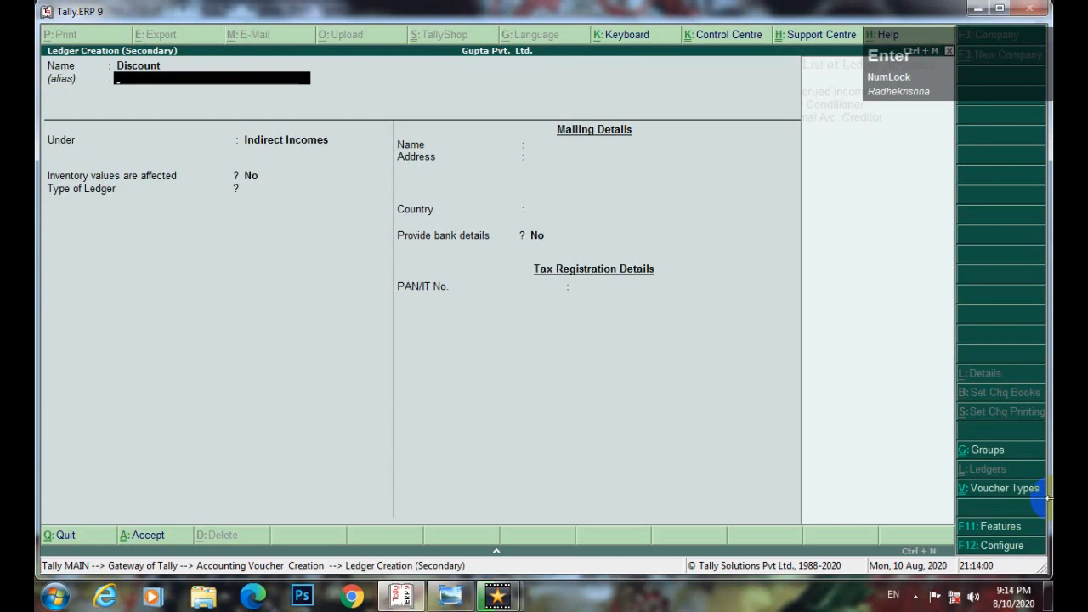
- Replace the new ledger's name with "Discout Paid"
key(BackSpace)
text(Dic)
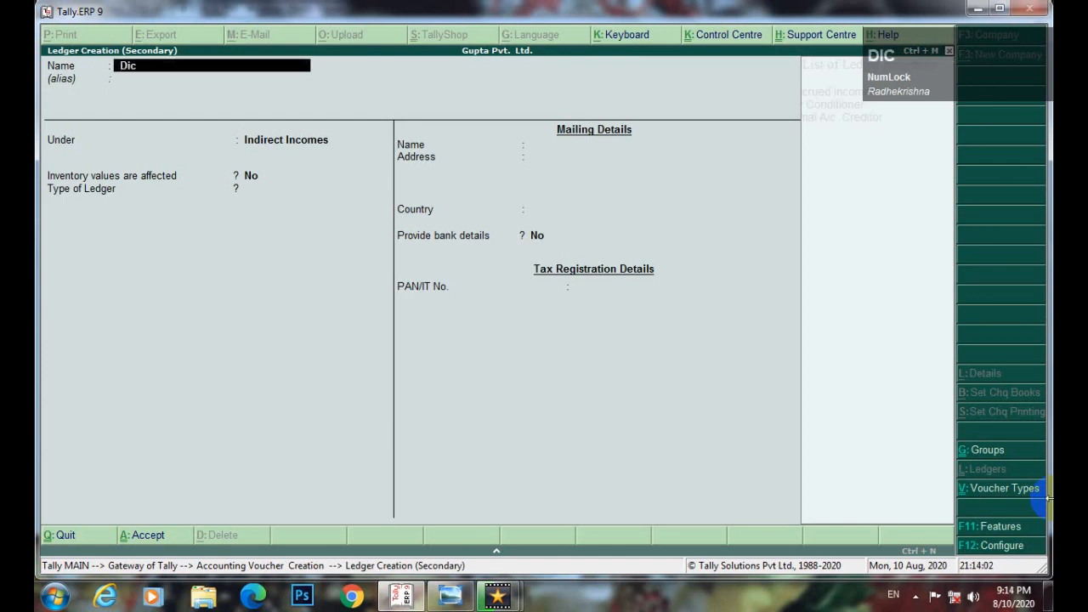
key(BackSpace)
text(scou)
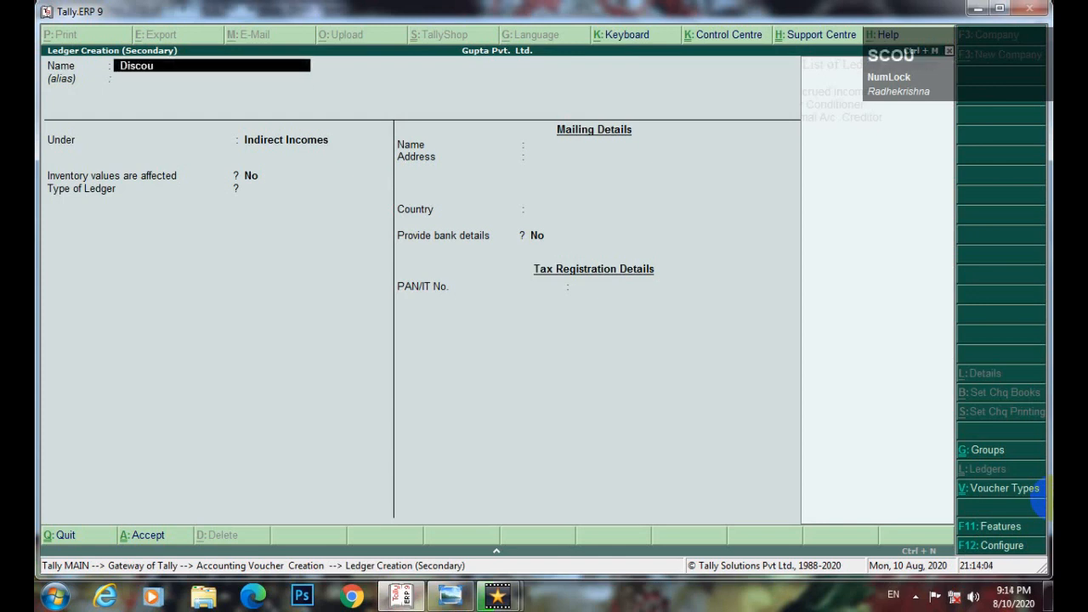
text(t Paid)
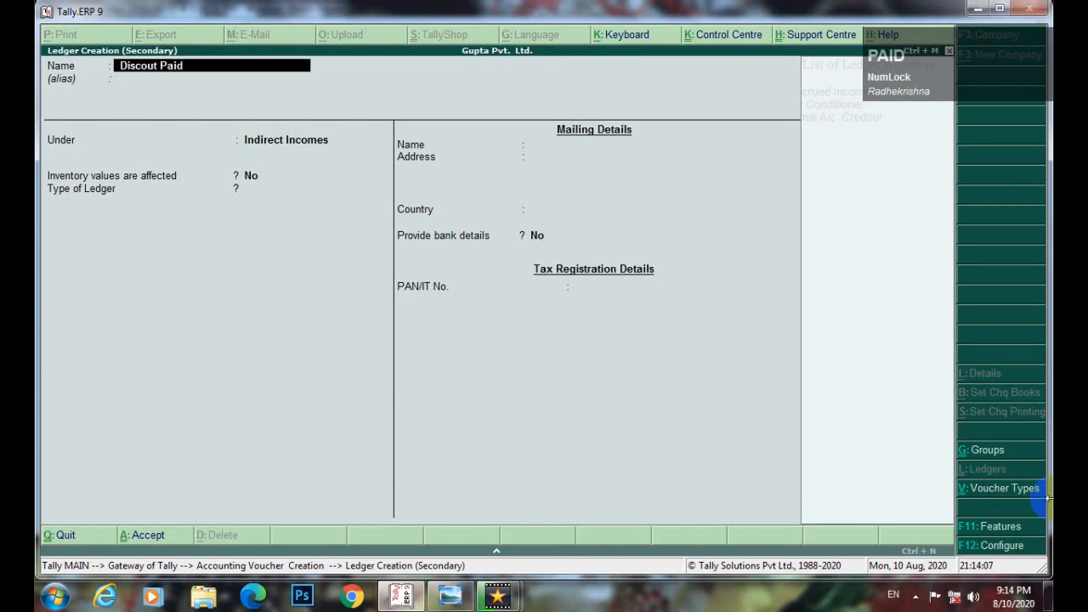
- Put the Discout Paid ledger under Indirect Expenses and save it
key(Return)
text(In)
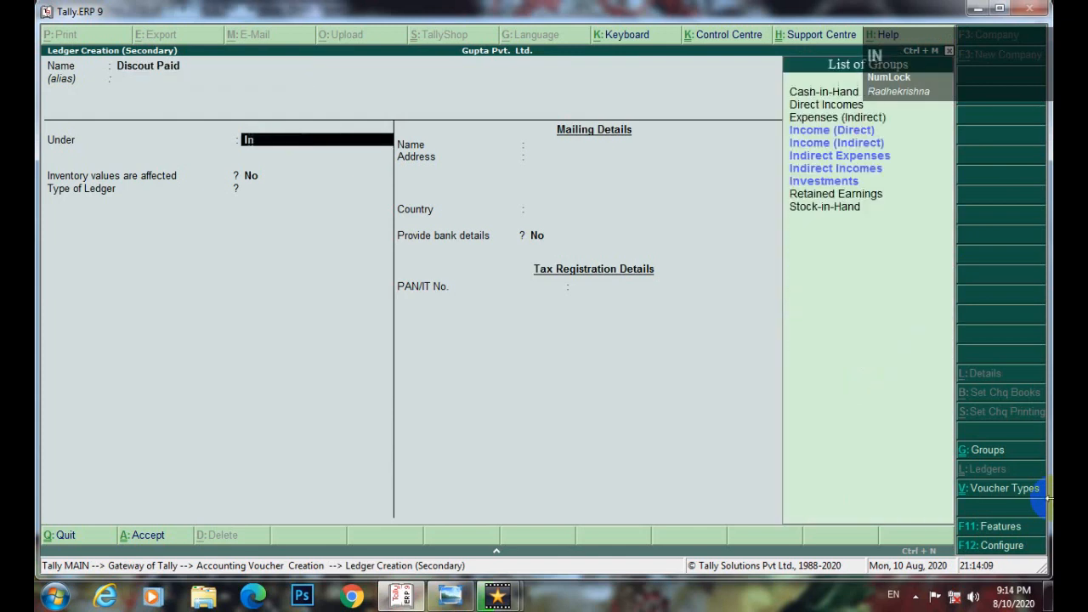
text(di)
key(Down)
key(Up)
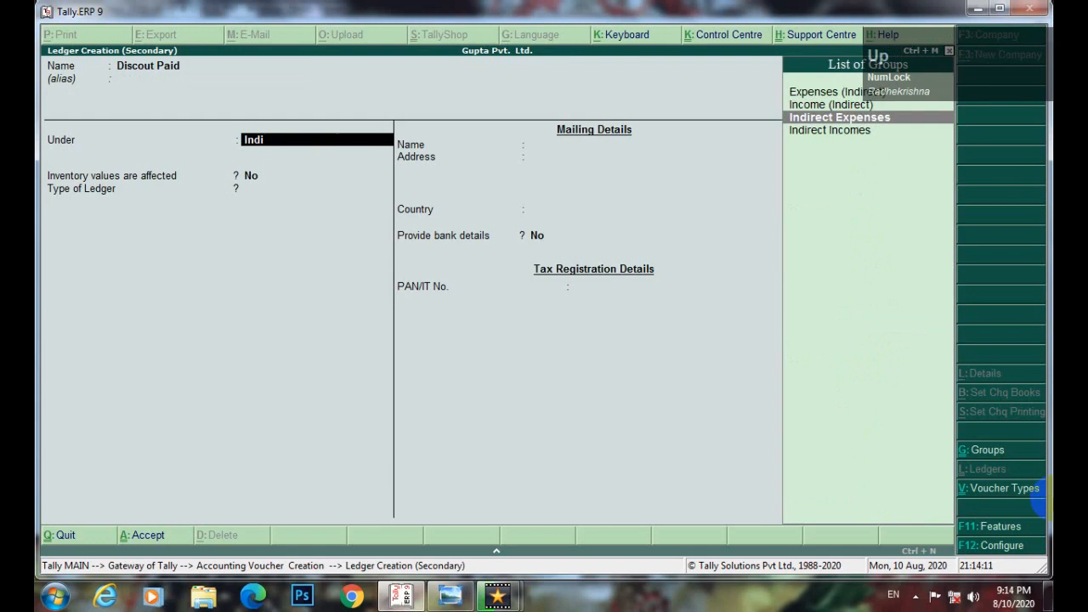
key(Return)
key(a)
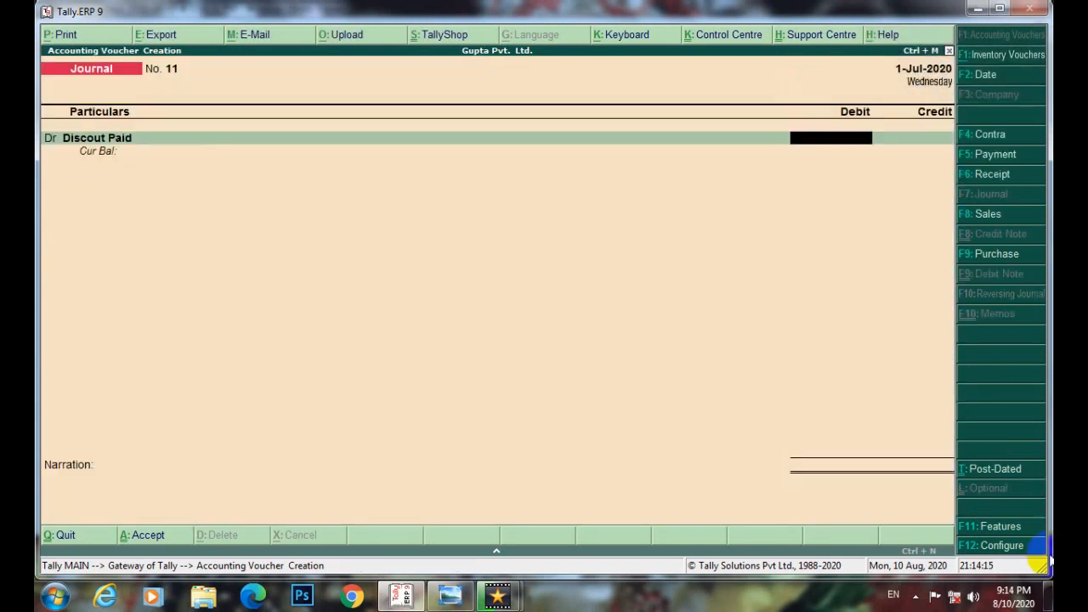
- Check the discount amount in the transaction photo, debit Discout Paid with 120, and credit Cash with the same amount
click(442, 602)
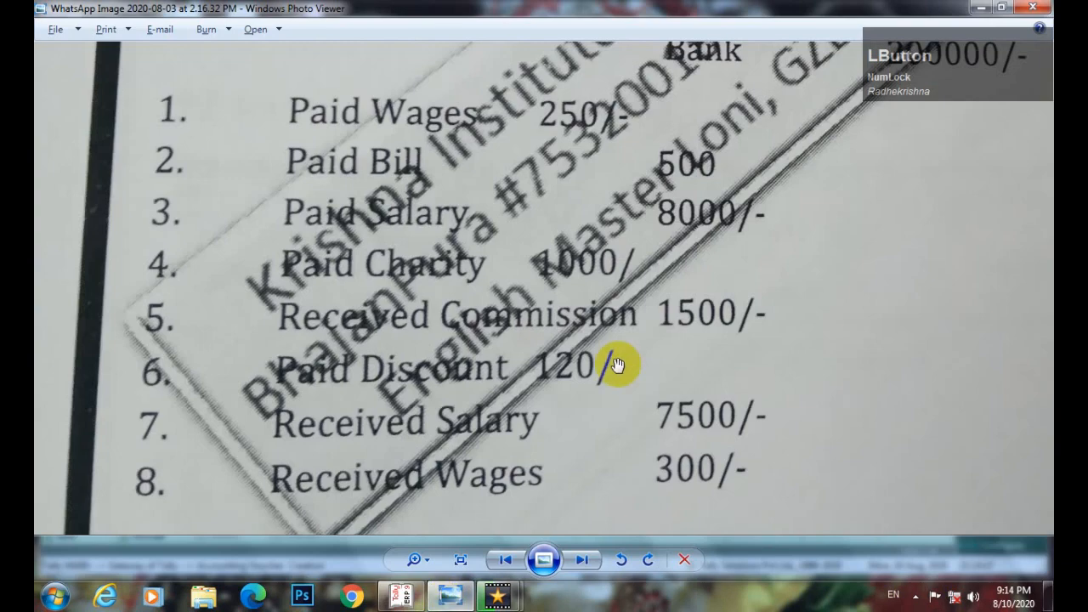
click(401, 602)
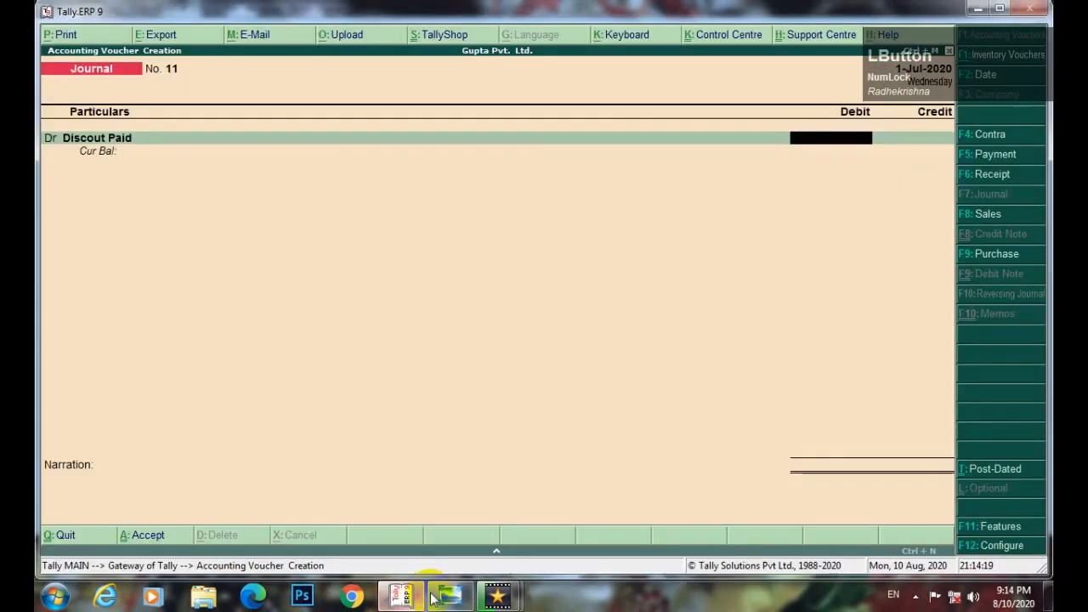
text(120)
key(Return)
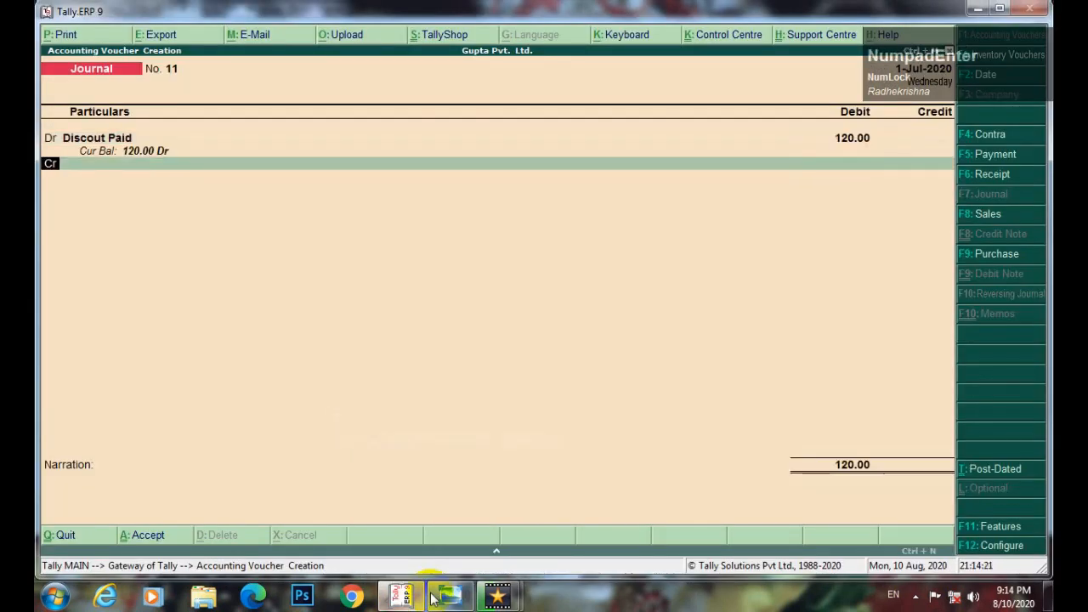
key(Return)
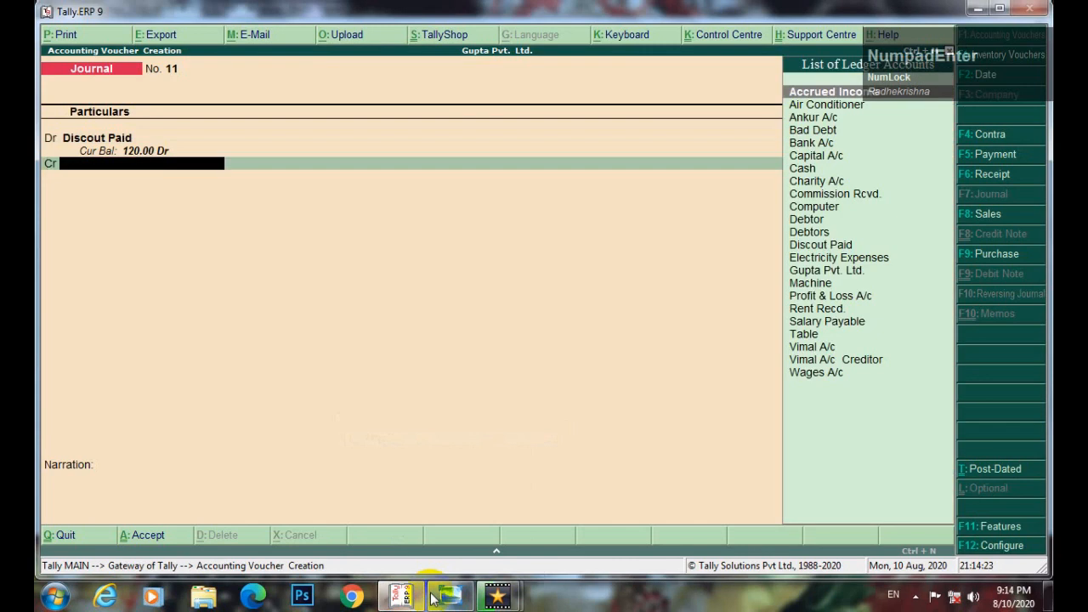
text(cash)
key(Return)
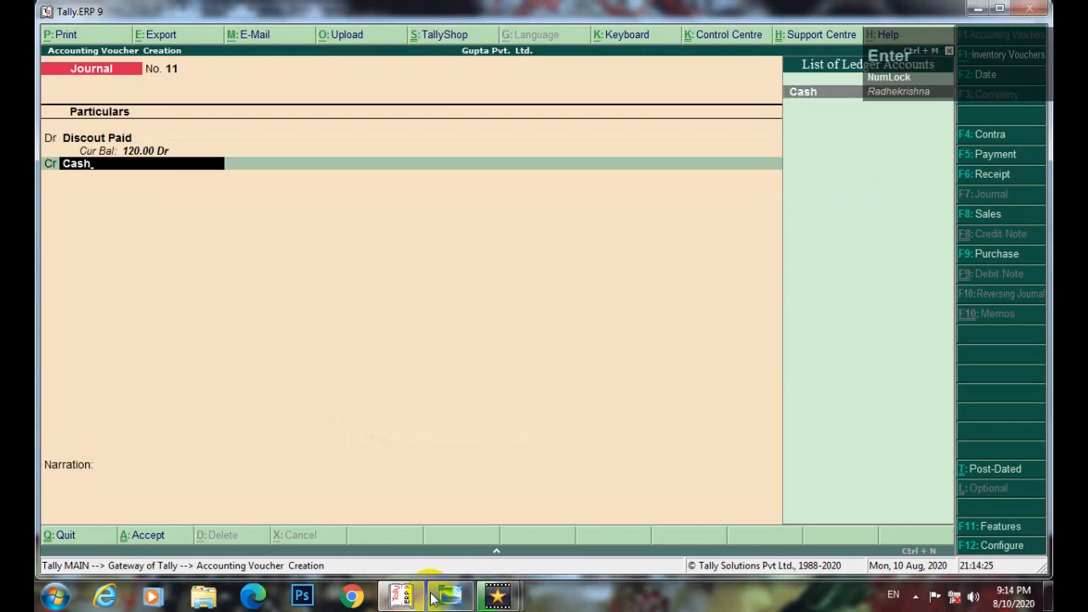
key(Return)
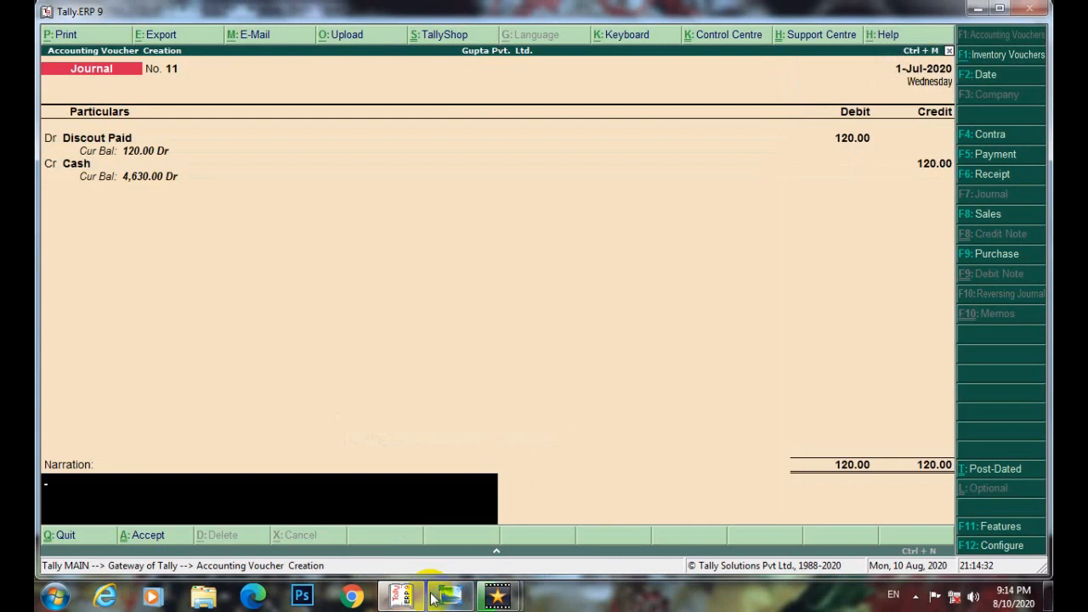
text(Being)
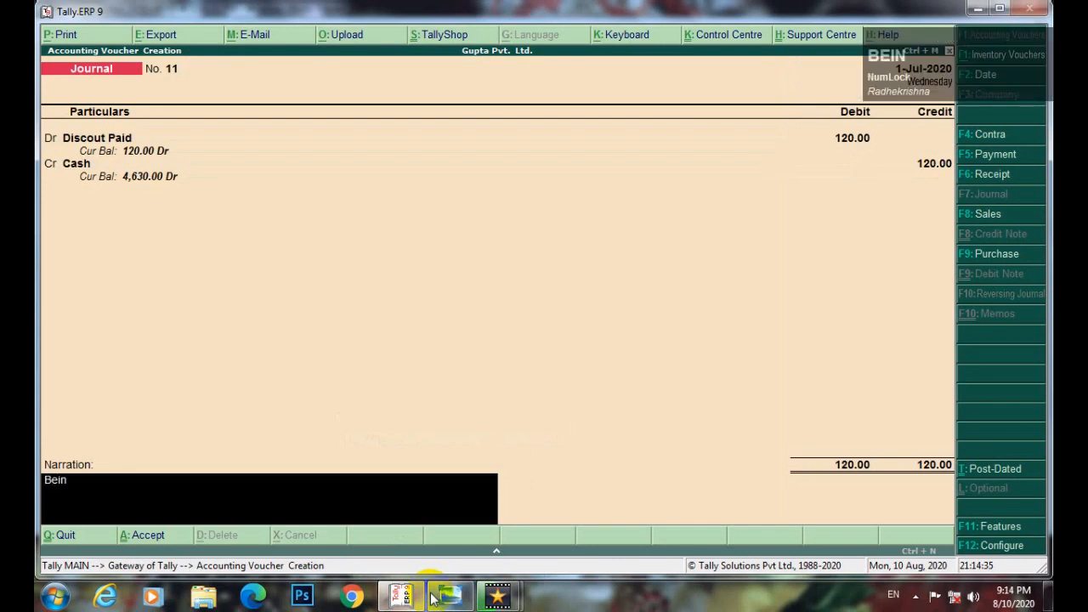
key(shift)
text(Dis)
key(BackSpace)
key(BackSpace)
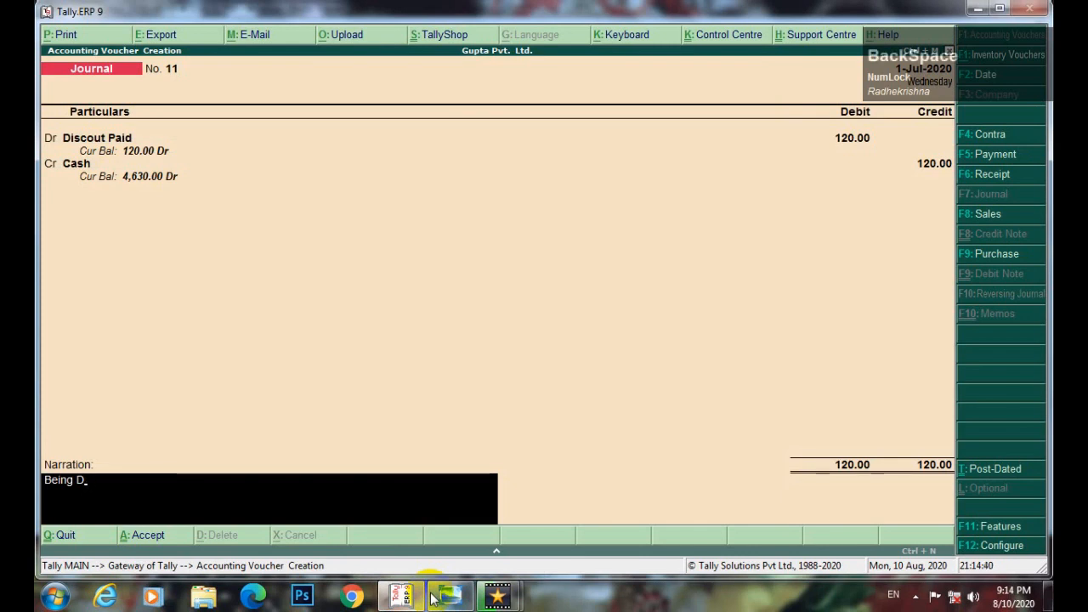
text(iscount )
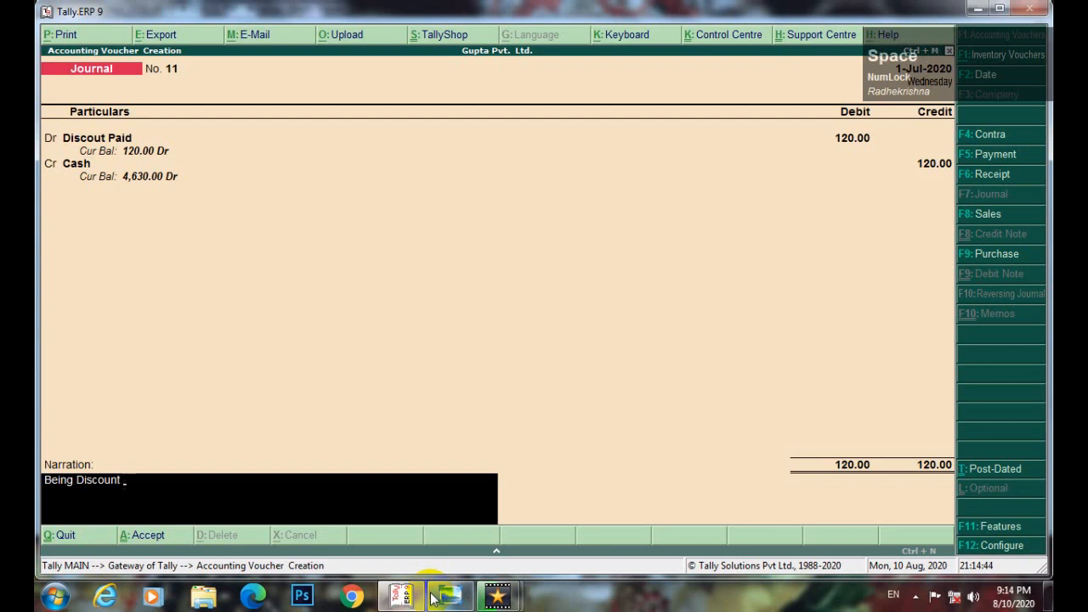
text(paid @)
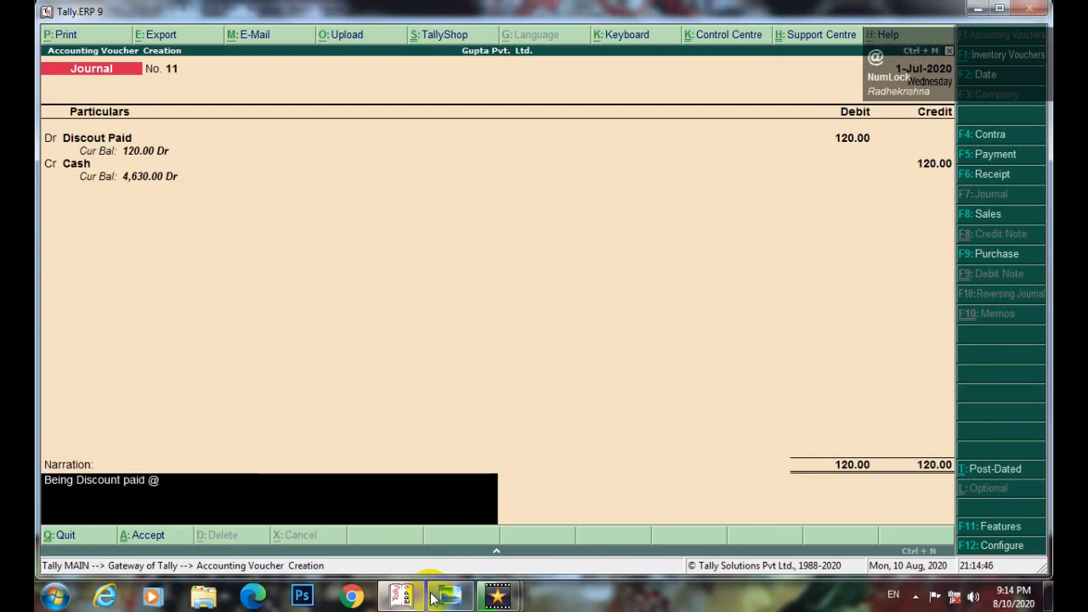
text(120)
key(KP_Enter)
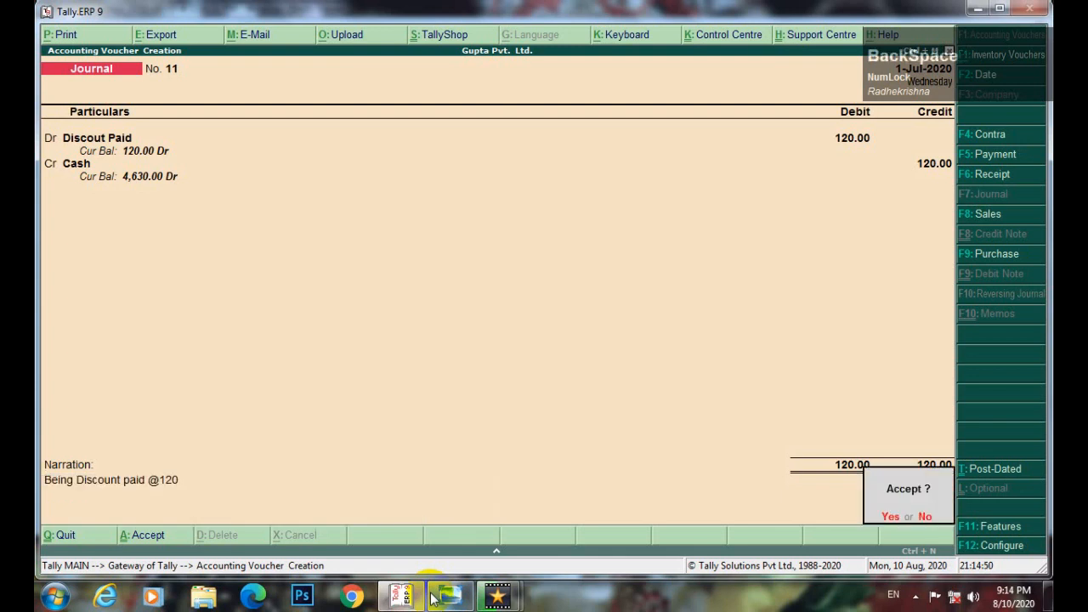
- Go back through the voucher's fields to the Discout Paid debit amount and save the journal voucher
key(BackSpace)
key(BackSpace)
key(BackSpace)
key(BackSpace)
key(BackSpace)
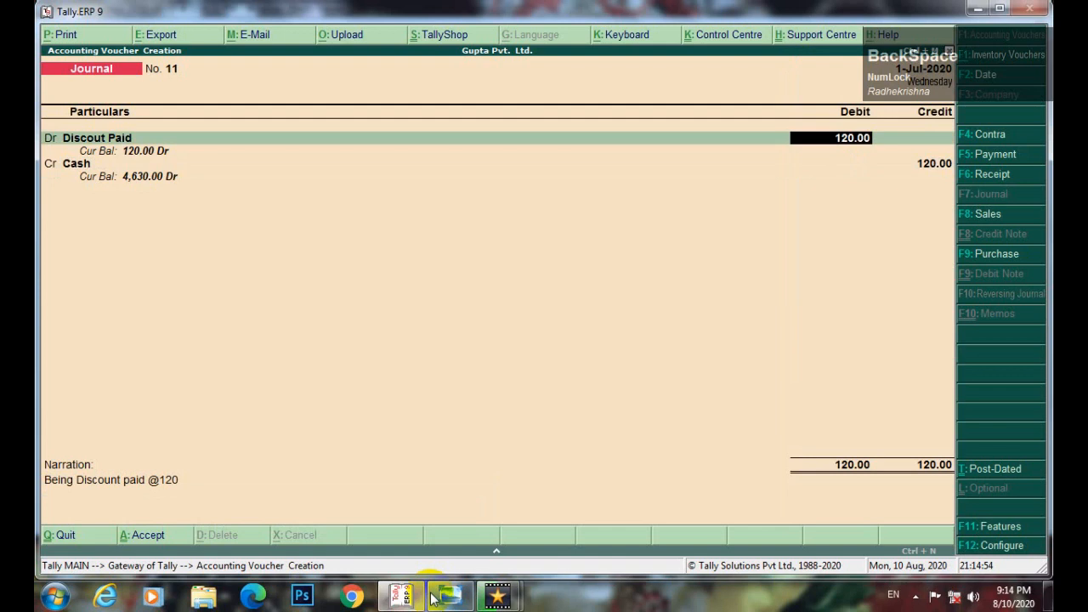
key(ctrl+m)
key(ctrl+a)
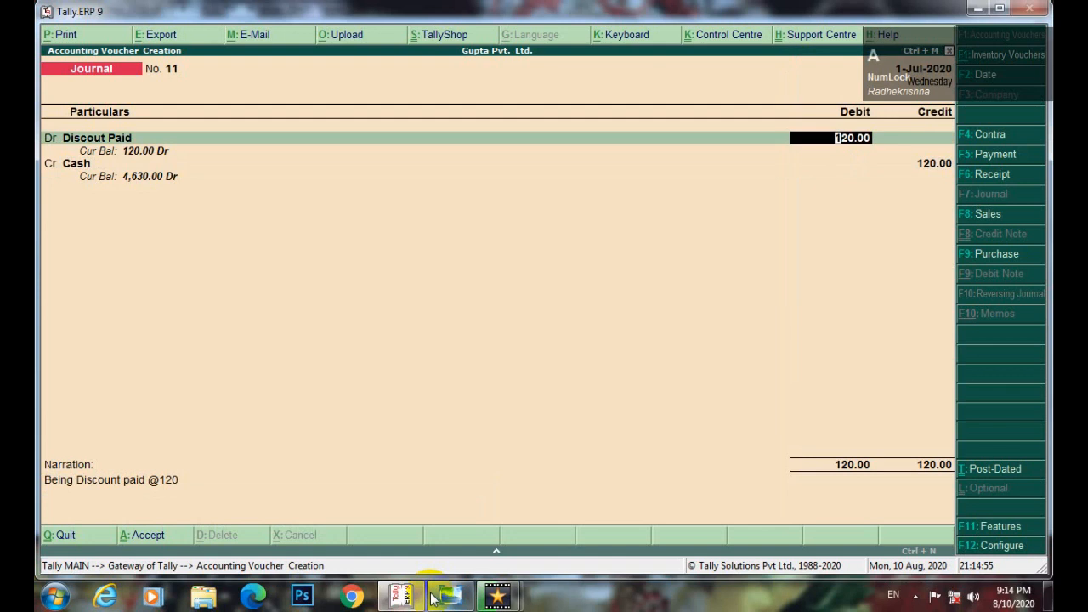
- Quit voucher creation and open the Day Book
key(Escape)
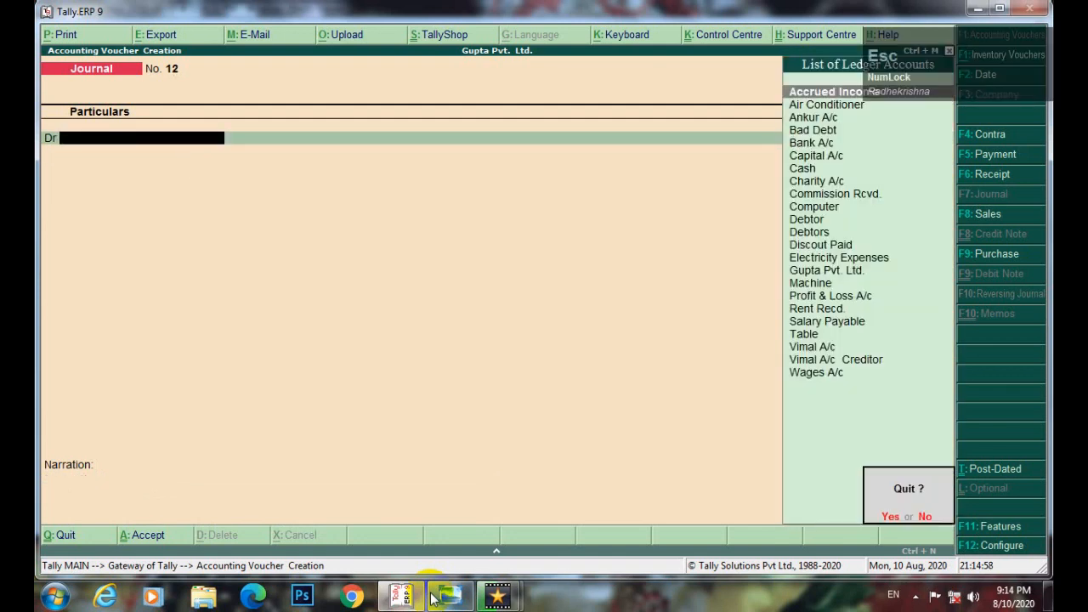
key(Escape)
key(Down)
key(Down)
key(Down)
key(Down)
key(Down)
key(Down)
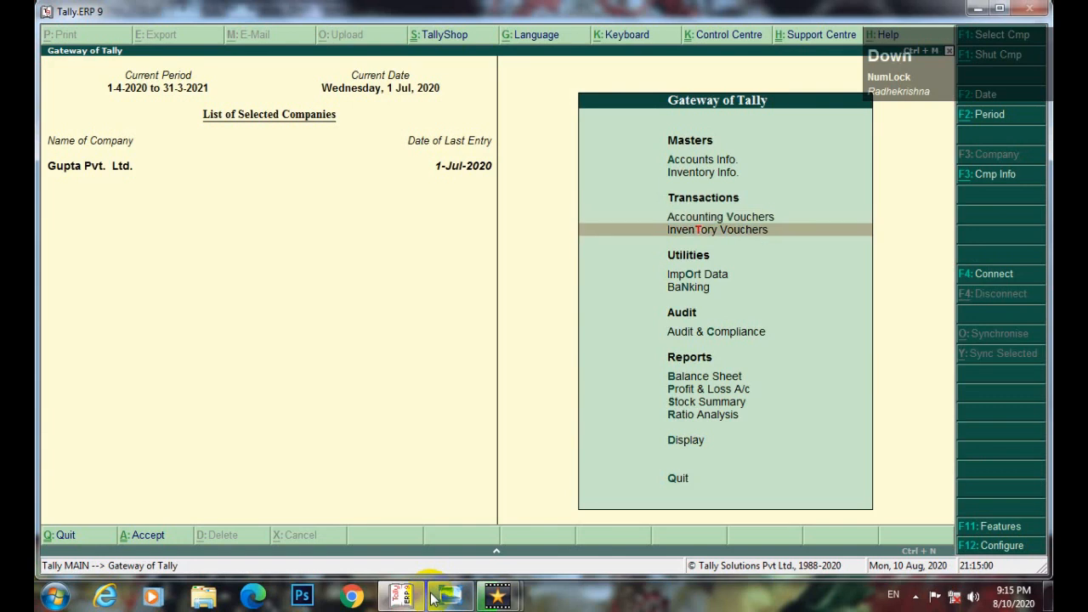
key(Down)
key(Down)
key(Down)
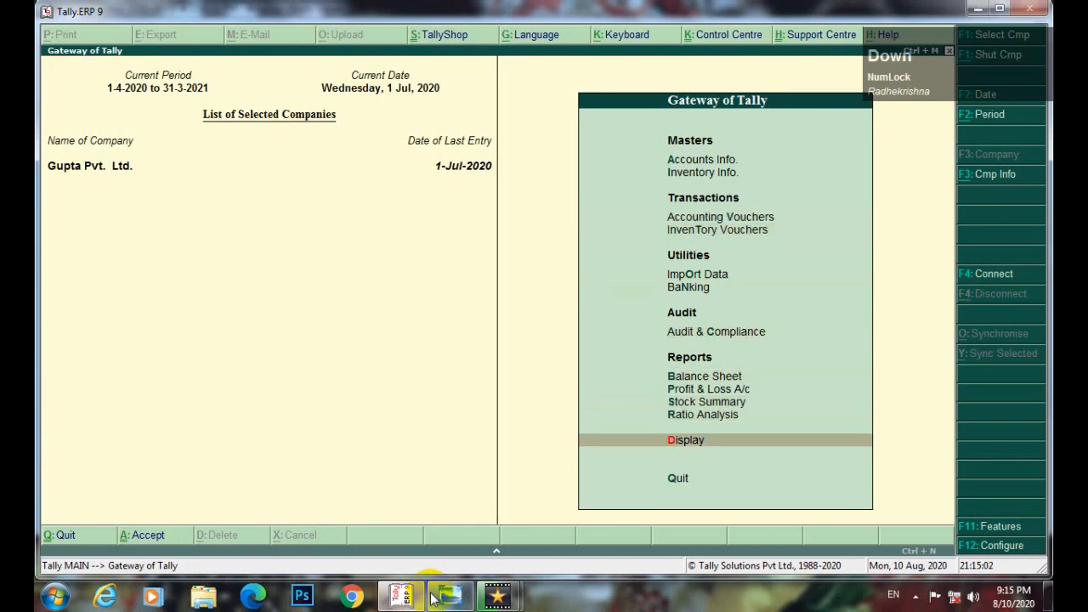
key(Return)
key(Down)
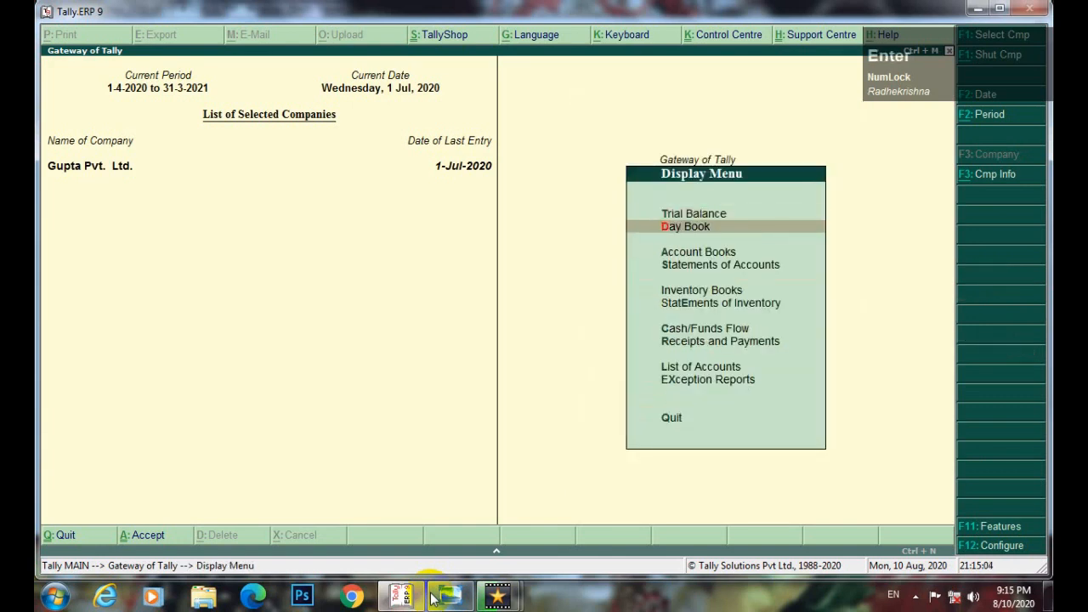
key(Return)
- Look through the Day Book's journal entries down to the Discout Paid voucher
key(Down)
key(Down)
key(Down)
key(Down)
key(Down)
key(Down)
key(Down)
key(Down)
key(Down)
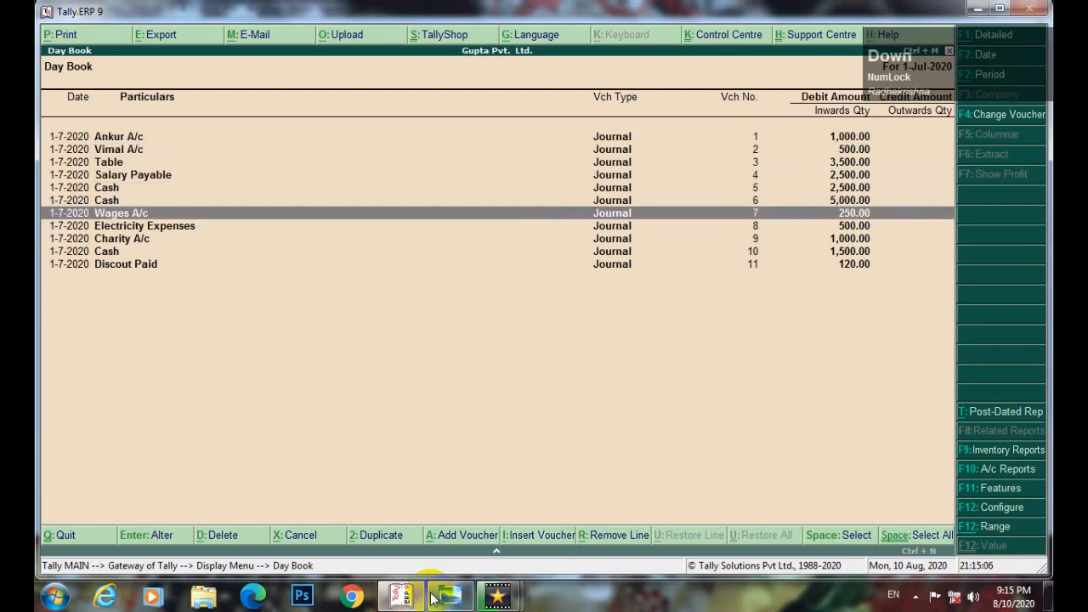
key(Down)
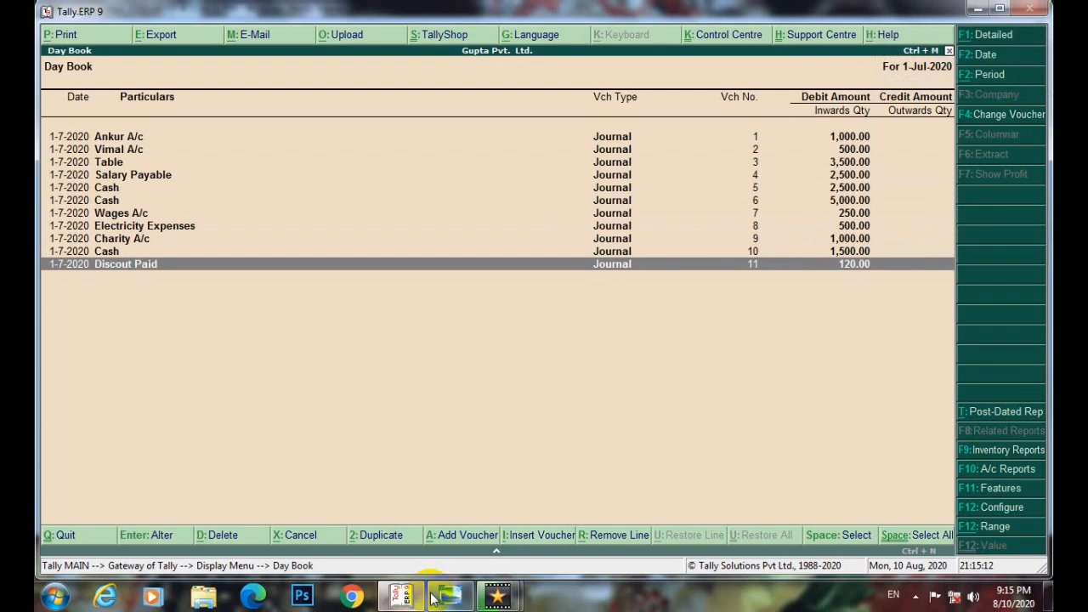
- Leave the Day Book and open the list of single ledgers for alteration
key(Escape)
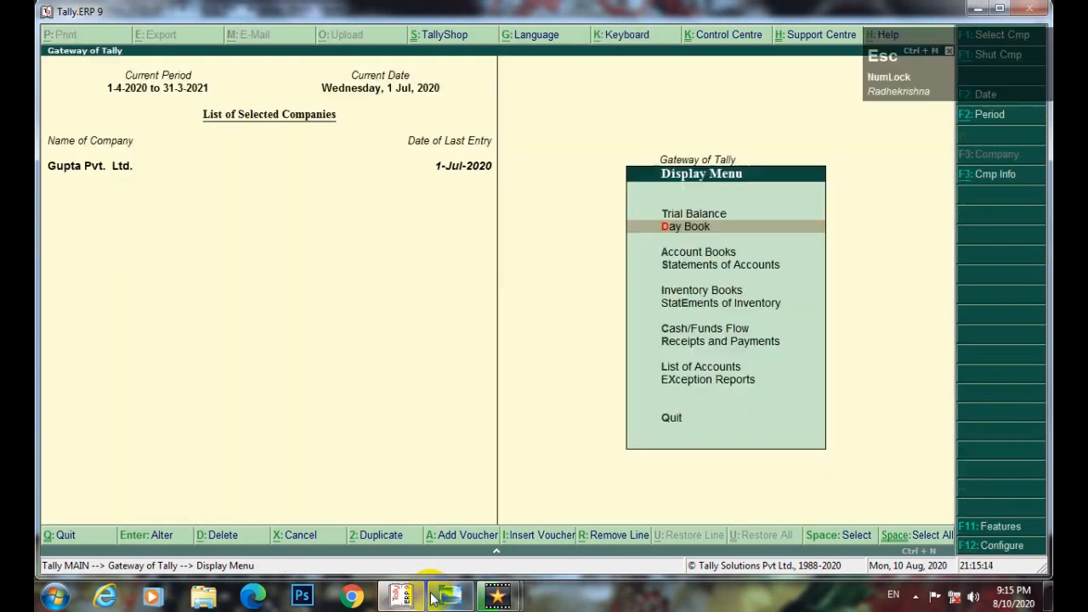
key(Escape)
key(Up)
key(Up)
key(Up)
key(Up)
key(Up)
key(Up)
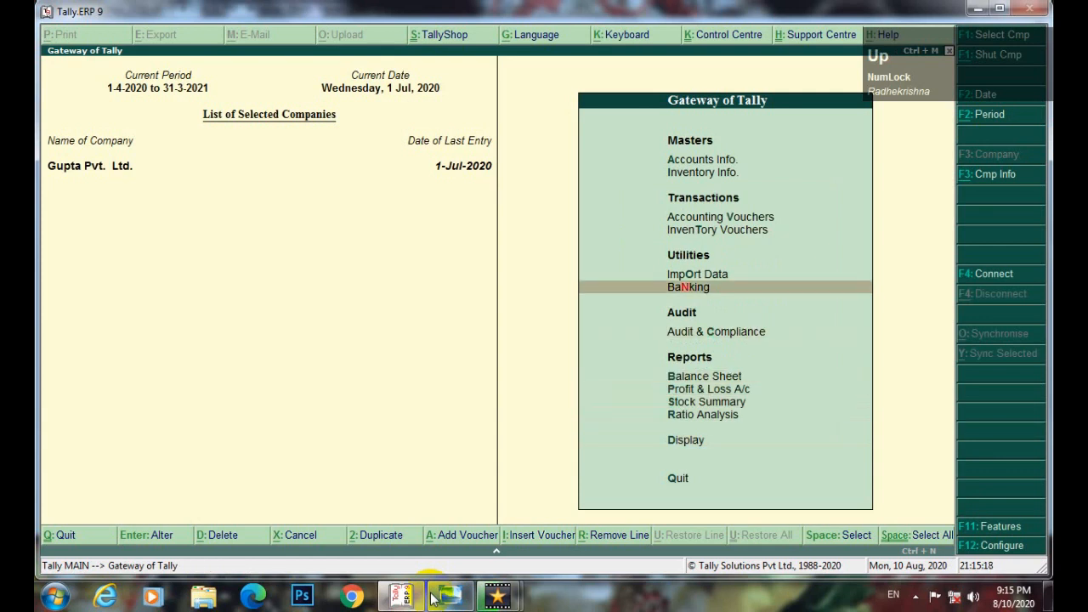
key(a)
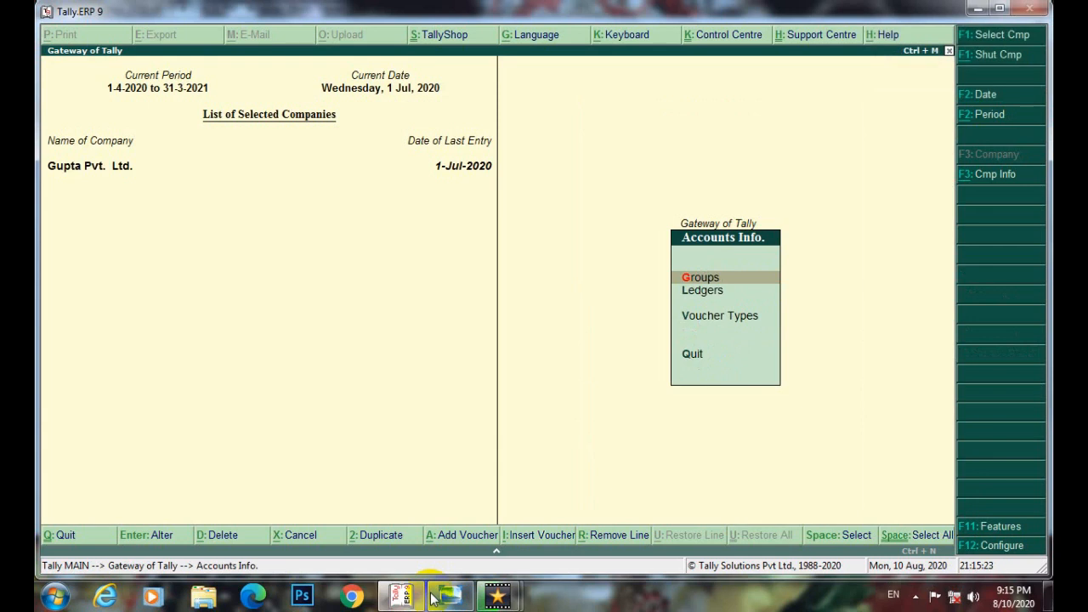
key(l)
key(a)
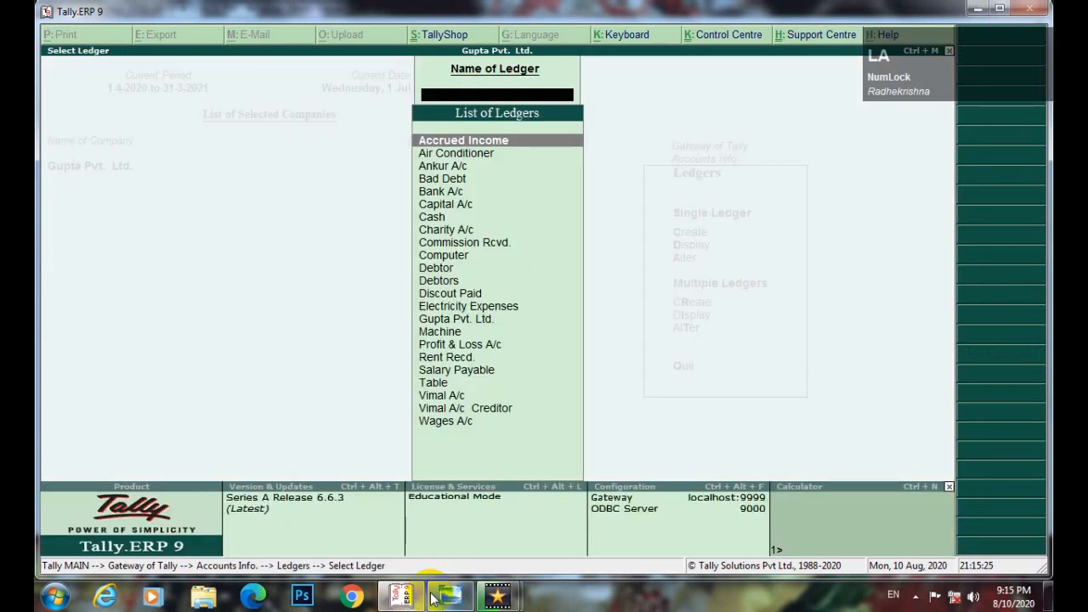
- Open the Discout Paid ledger for alteration
text(du)
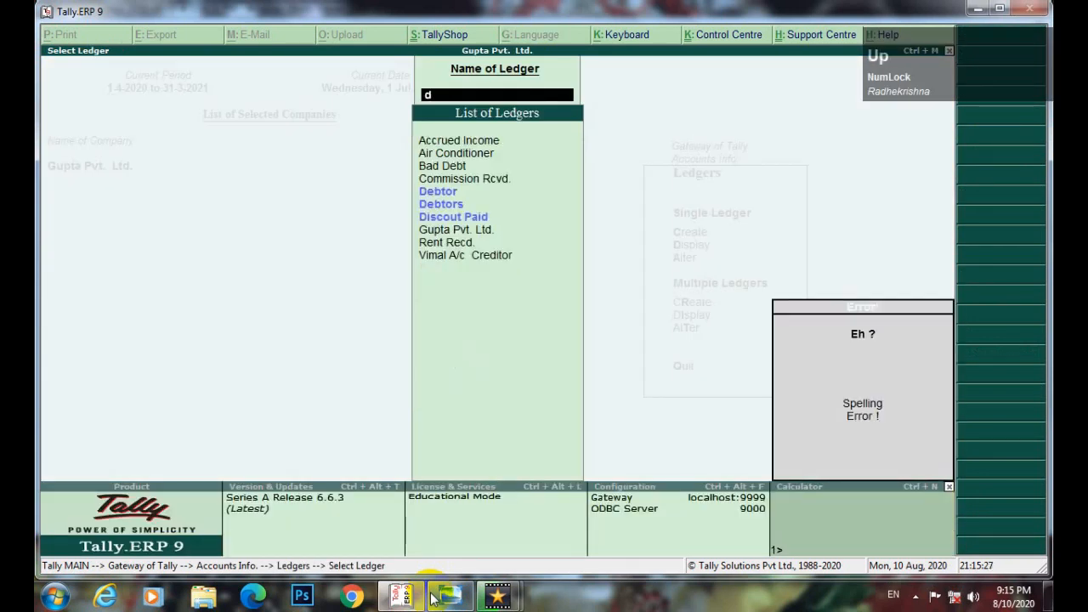
key(Down)
key(Down)
key(Down)
key(Down)
key(Up)
key(Up)
key(Return)
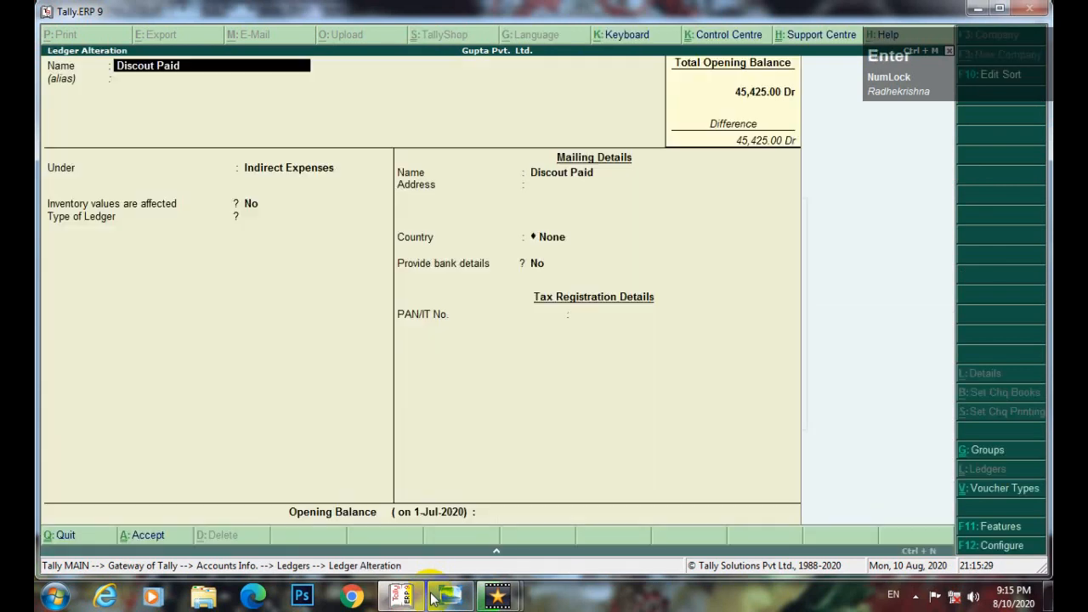
- Correct the ledger's name to Discount Paid and save the ledger
key(Right)
key(Left)
key(Right)
key(Right)
text(nt )
text(Paid)
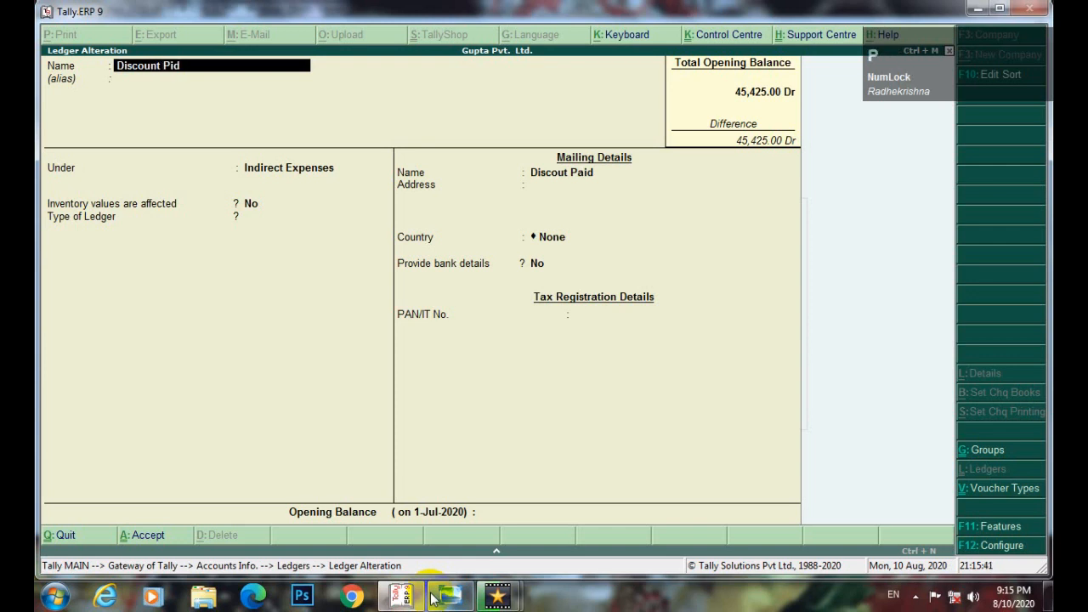
key(ctrl+a)
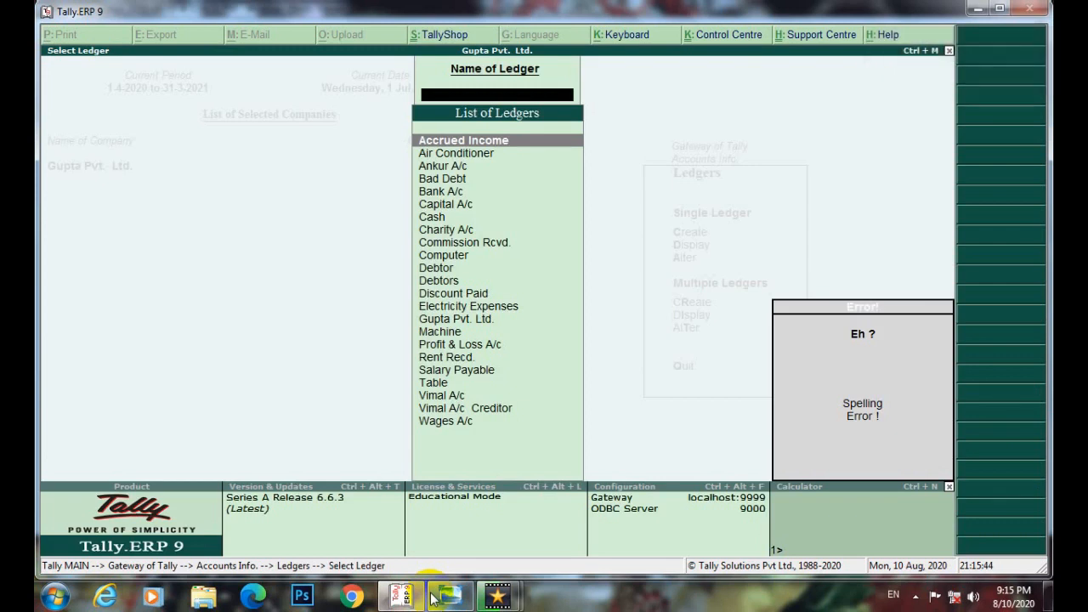
- Leave ledger alteration and open the Day Book
key(Escape)
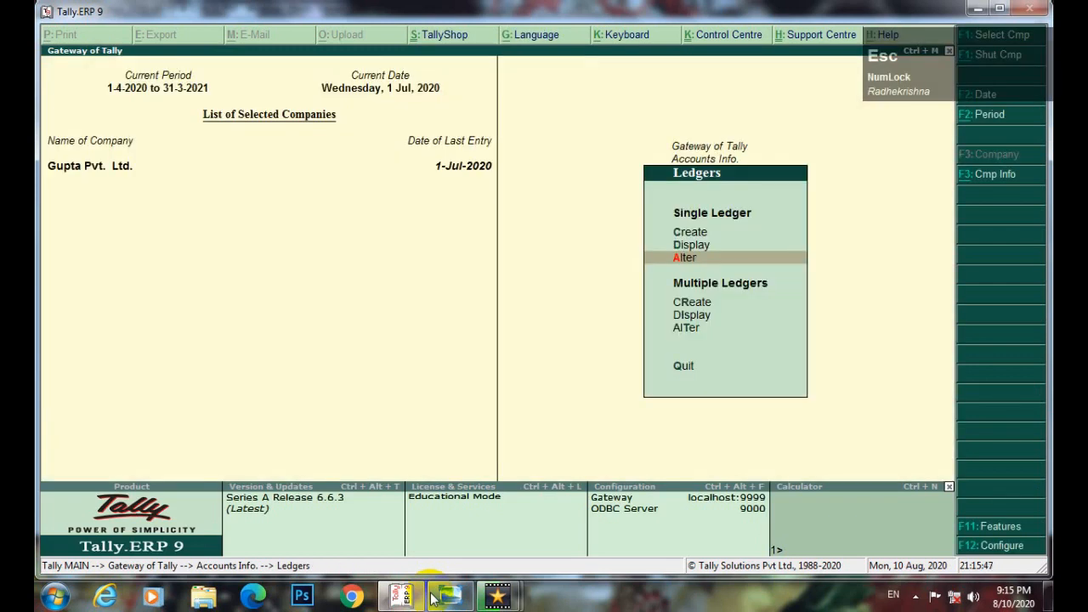
key(Escape)
key(Escape)
key(Down)
key(Down)
key(Down)
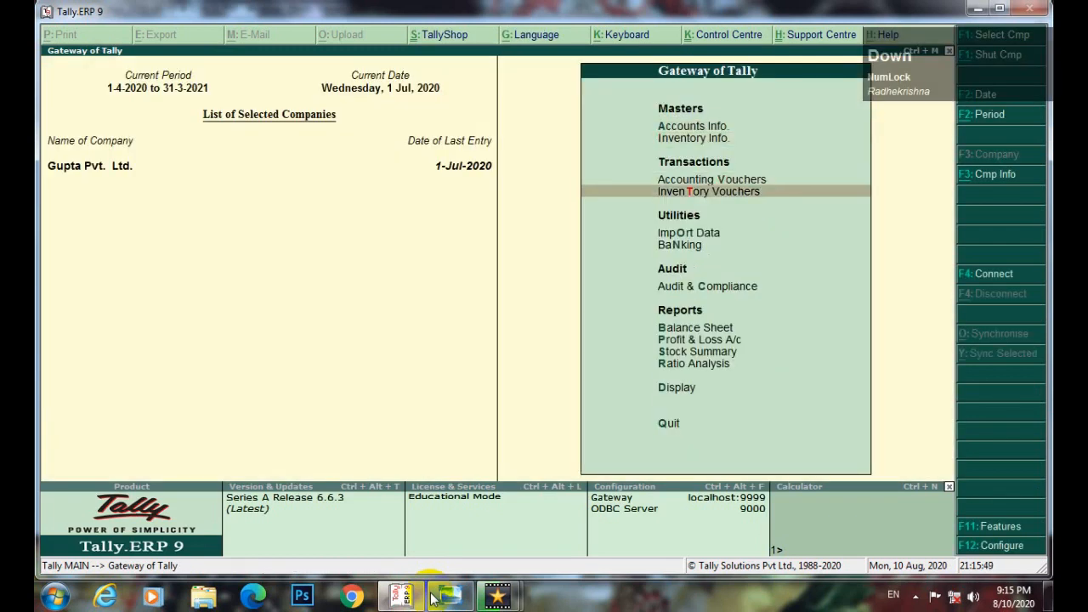
key(d)
key(d)
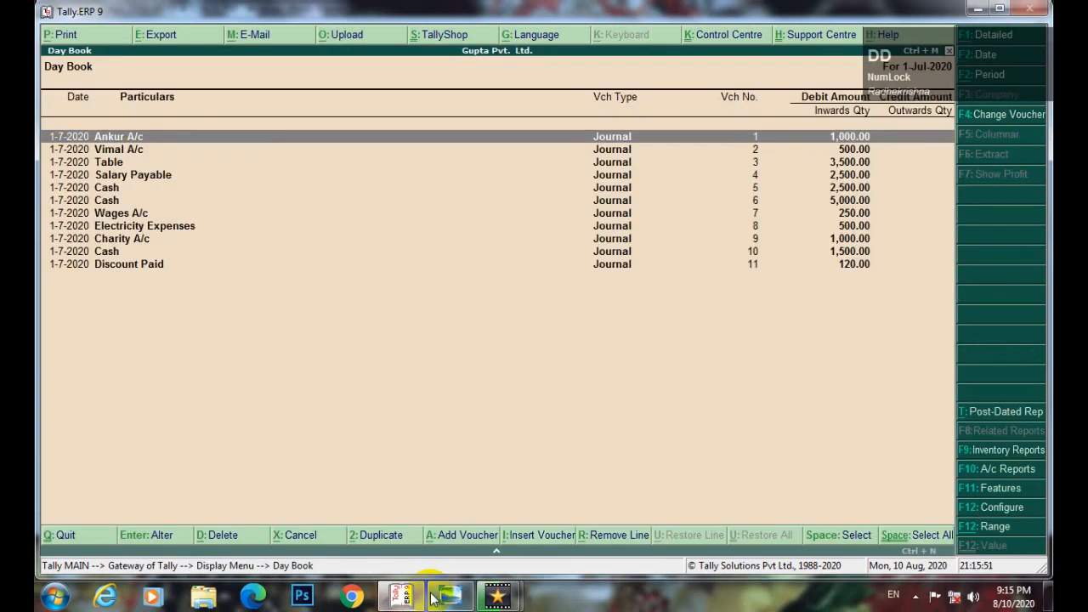
- Review the Discount Paid journal voucher from the Day Book and close it without changes
key(Down)
key(Down)
key(Down)
key(Down)
key(Down)
key(Down)
key(Down)
key(Down)
key(Down)
key(Down)
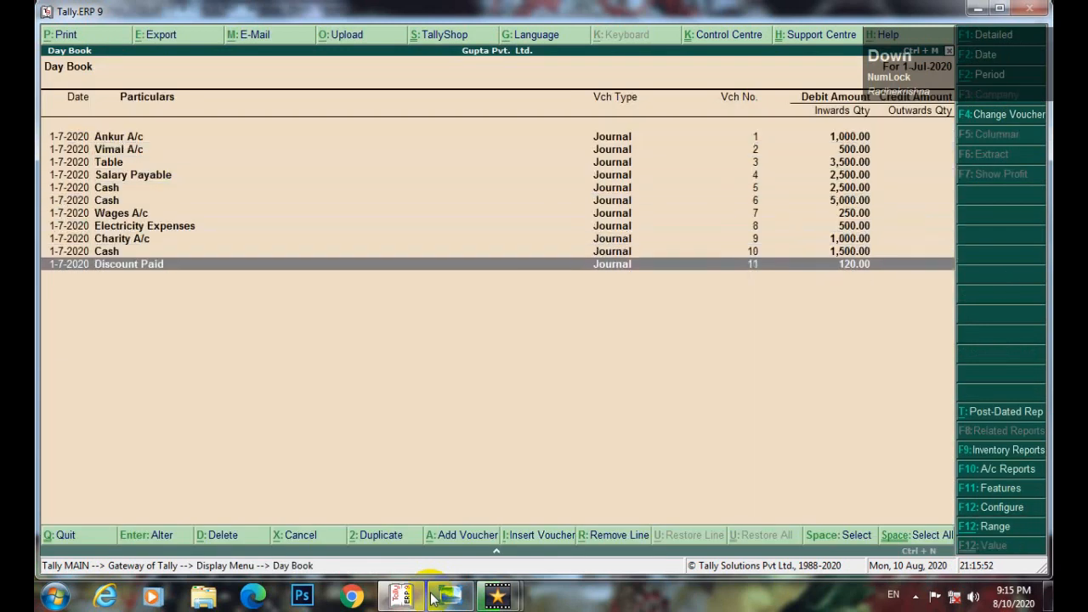
key(Return)
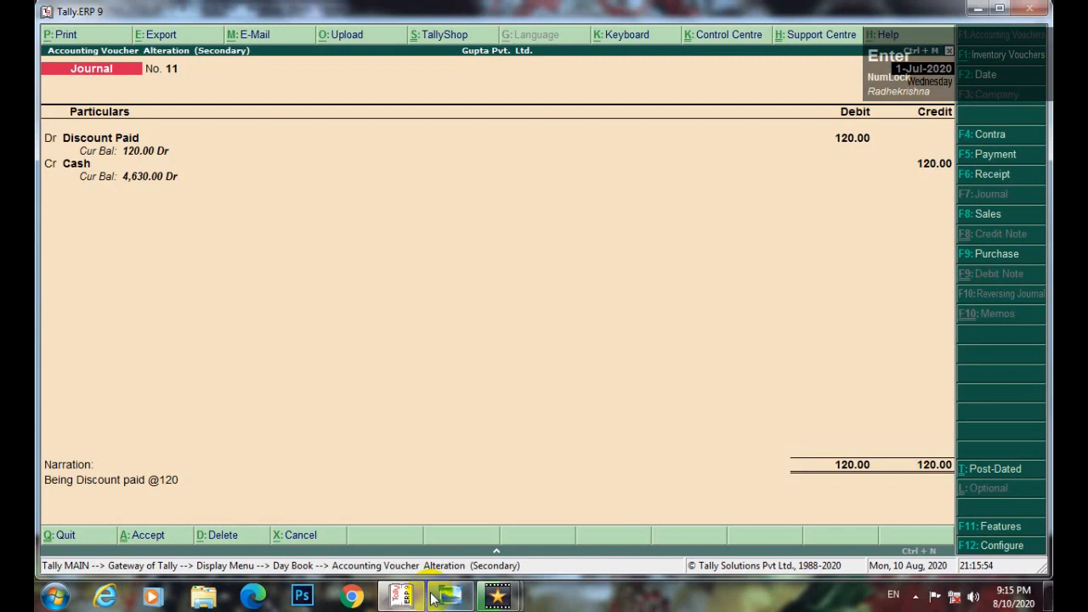
key(Escape)
key(Escape)
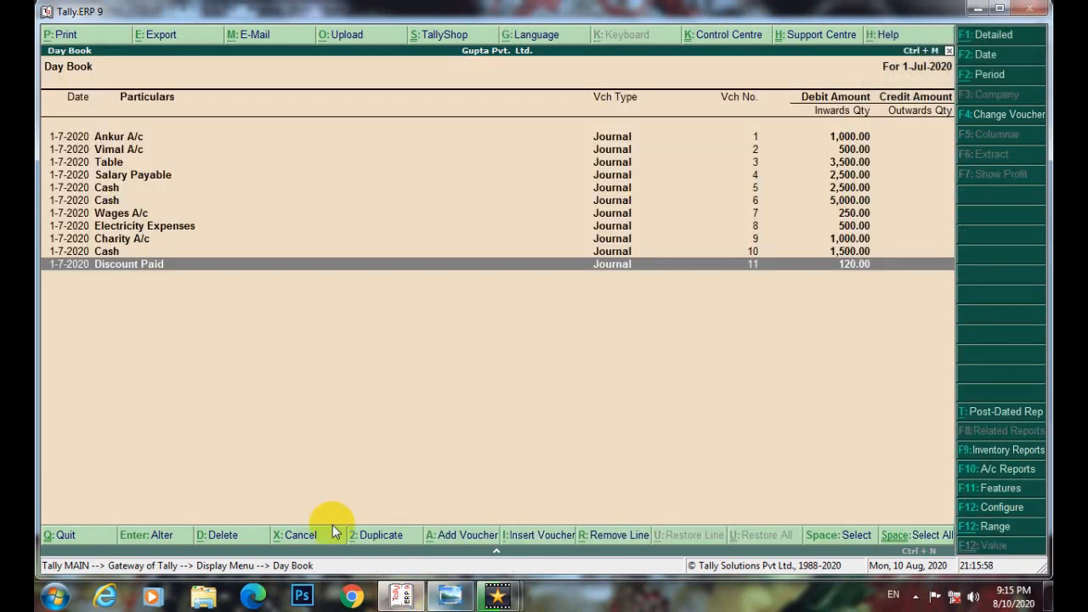
- Check the next transaction in the Windows Photo Viewer list, return to Tally.ERP 9 and start a new journal voucher
click(448, 597)
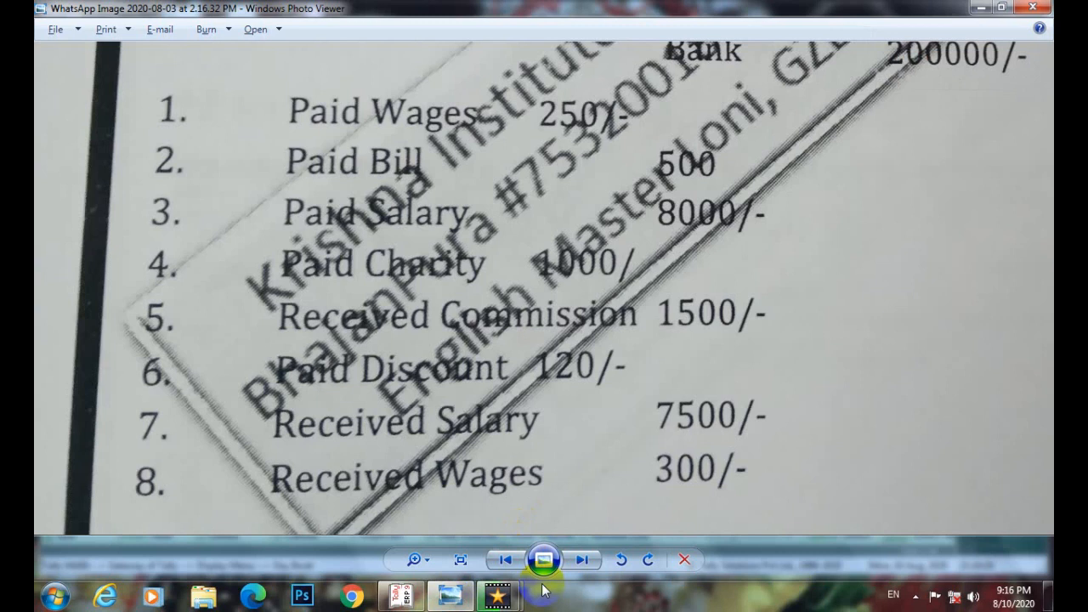
click(414, 600)
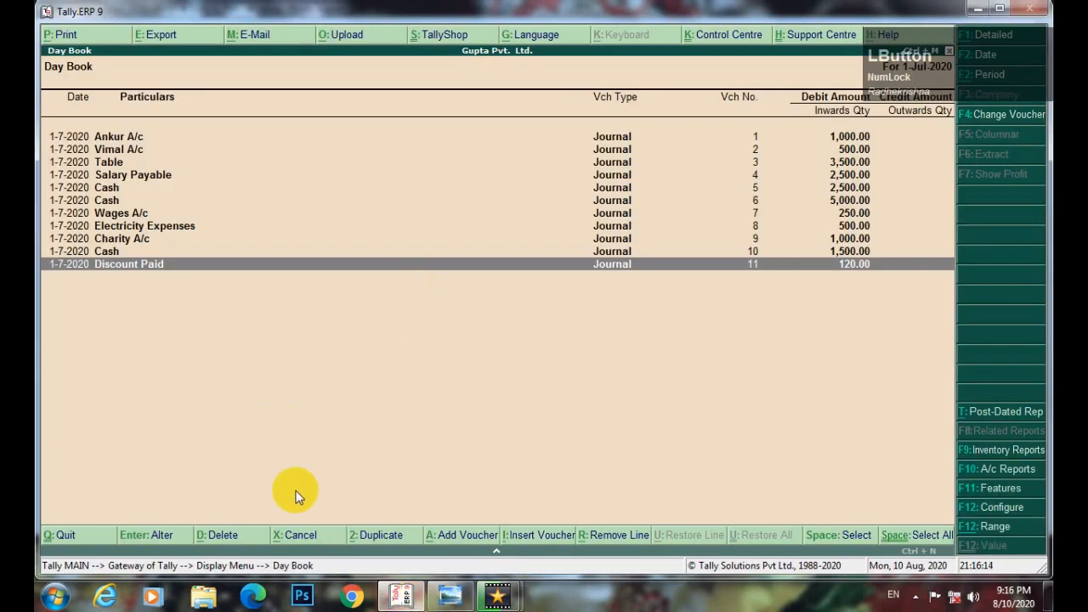
key(F7)
key(Escape)
key(Escape)
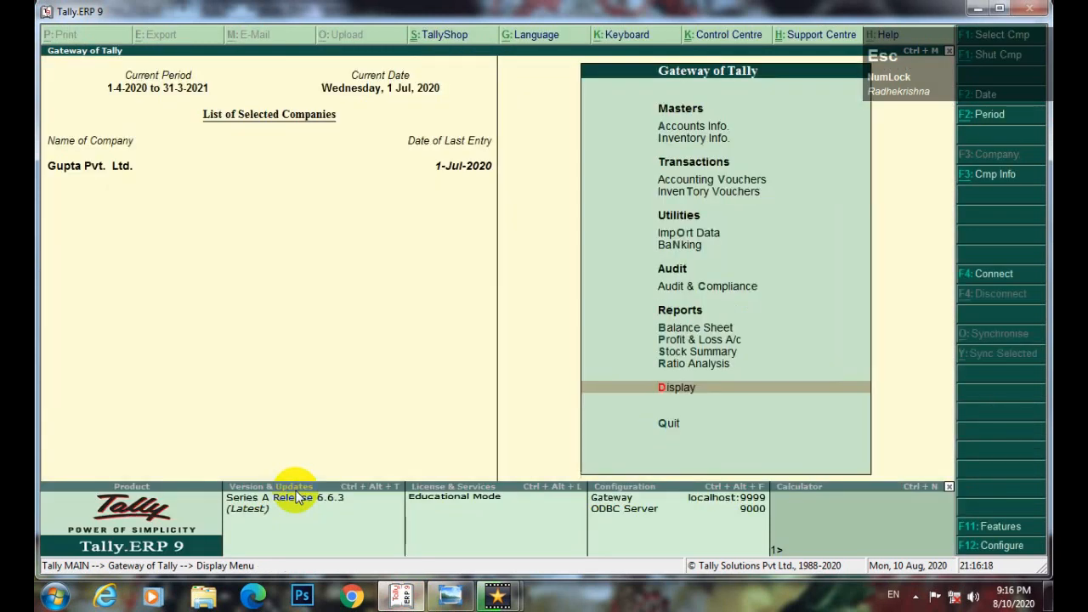
key(v)
key(F7)
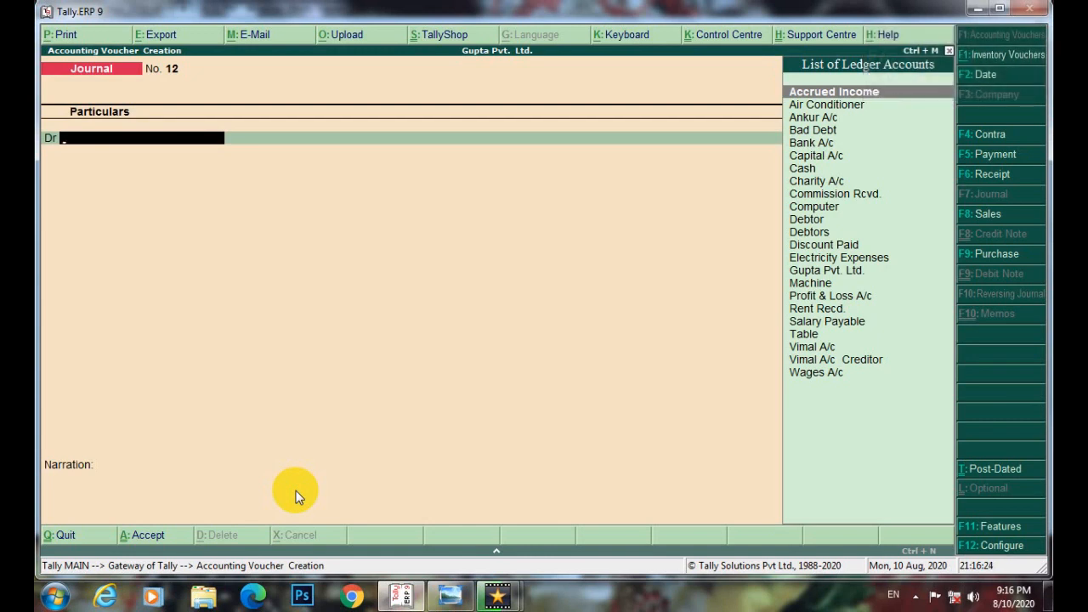
- Debit the Cash ledger with 7500, checking the received salary amount in the transaction list image
text(Cash)
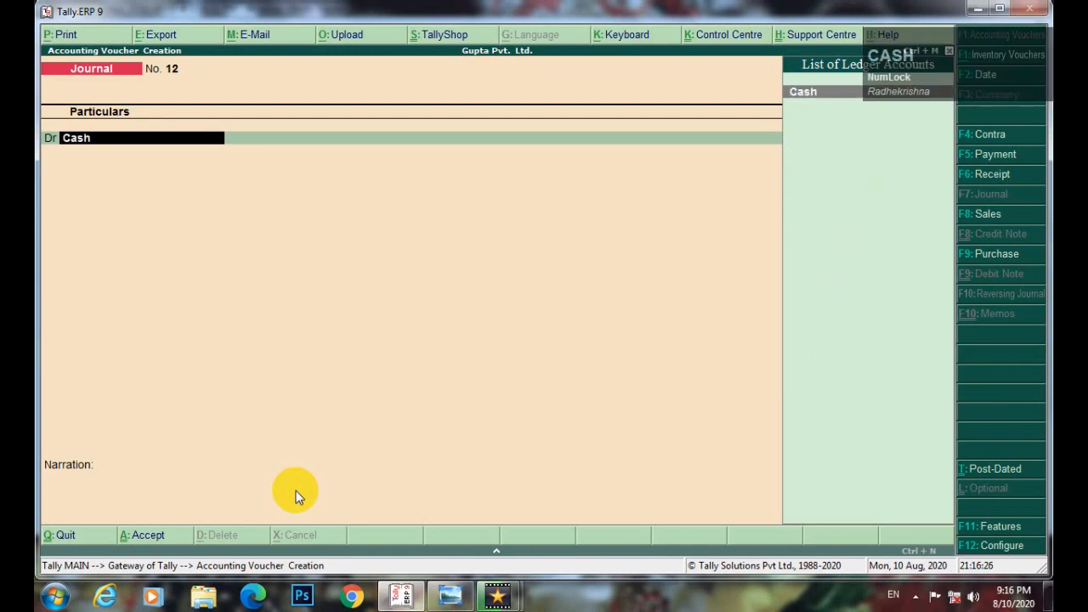
key(Return)
click(451, 594)
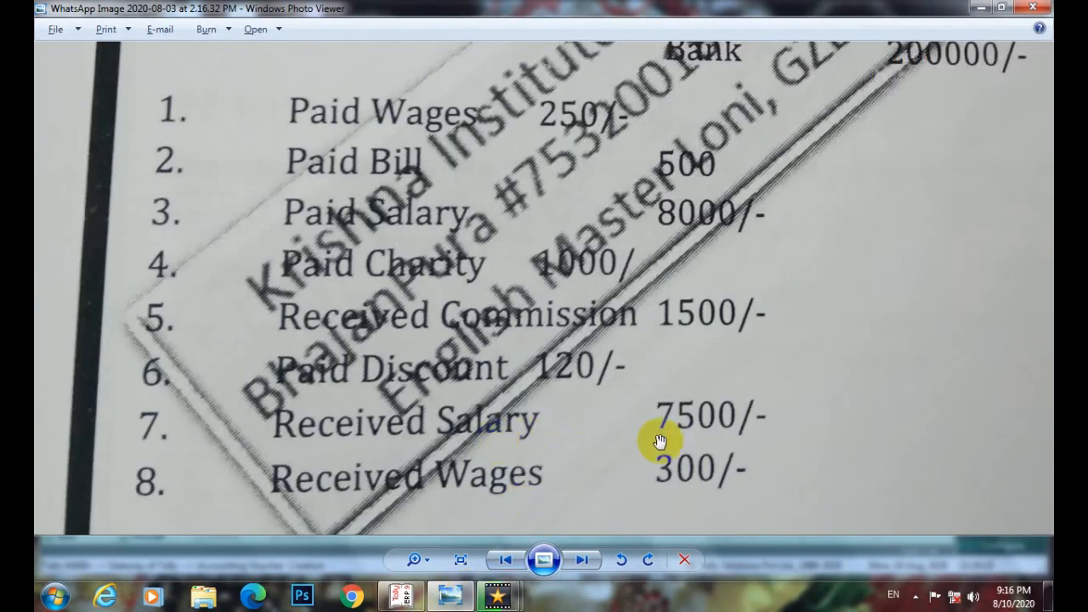
click(398, 595)
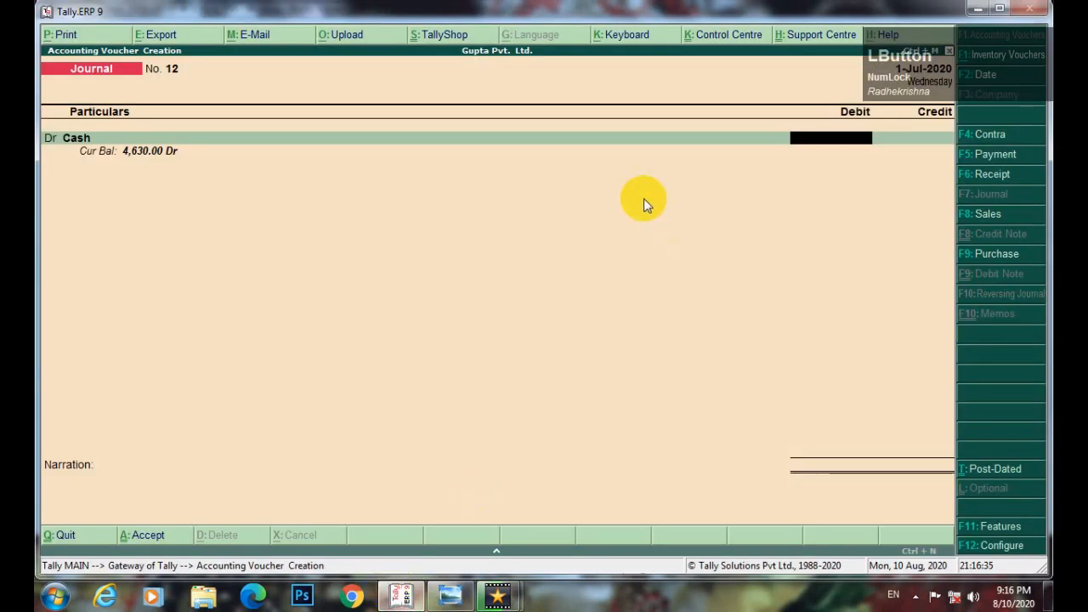
text(75)
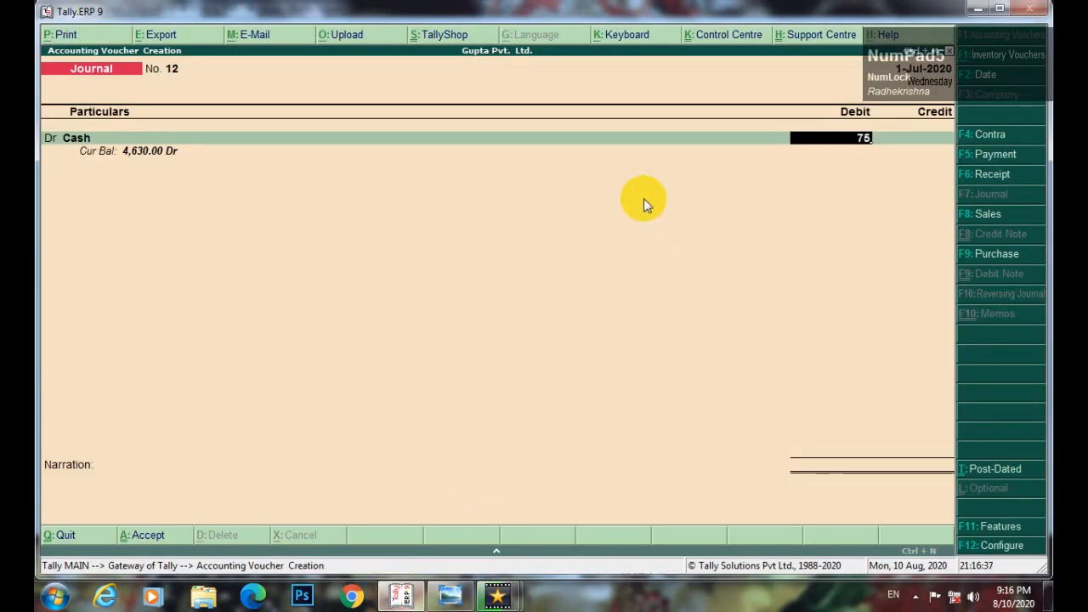
text(3)
key(BackSpace)
text(00)
key(Return)
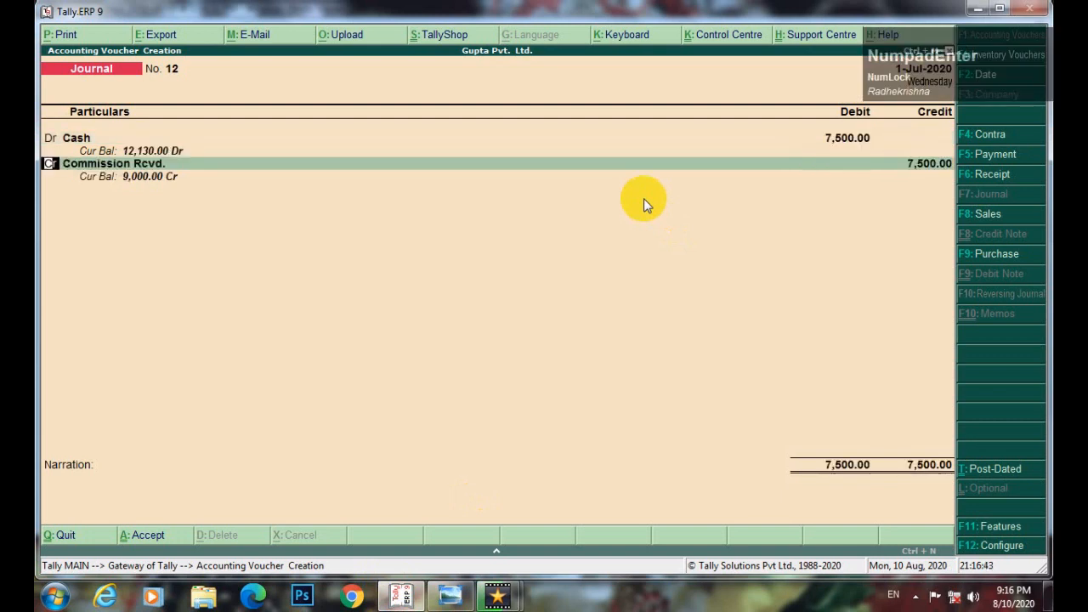
- Replace the Commission Rcvd. ledger on the credit line with Salary Payable
key(Return)
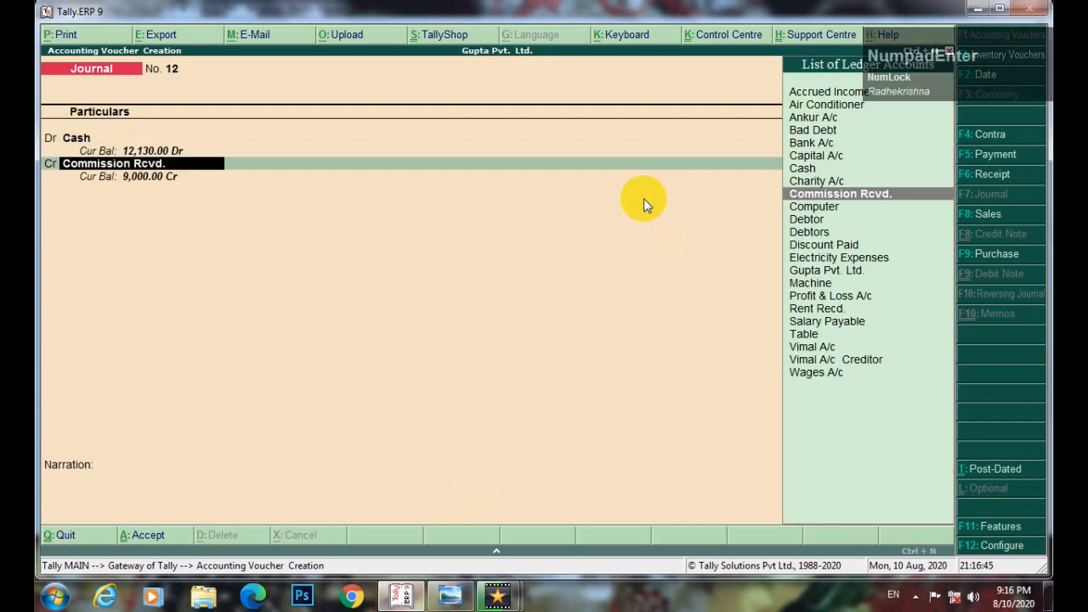
text(Sal)
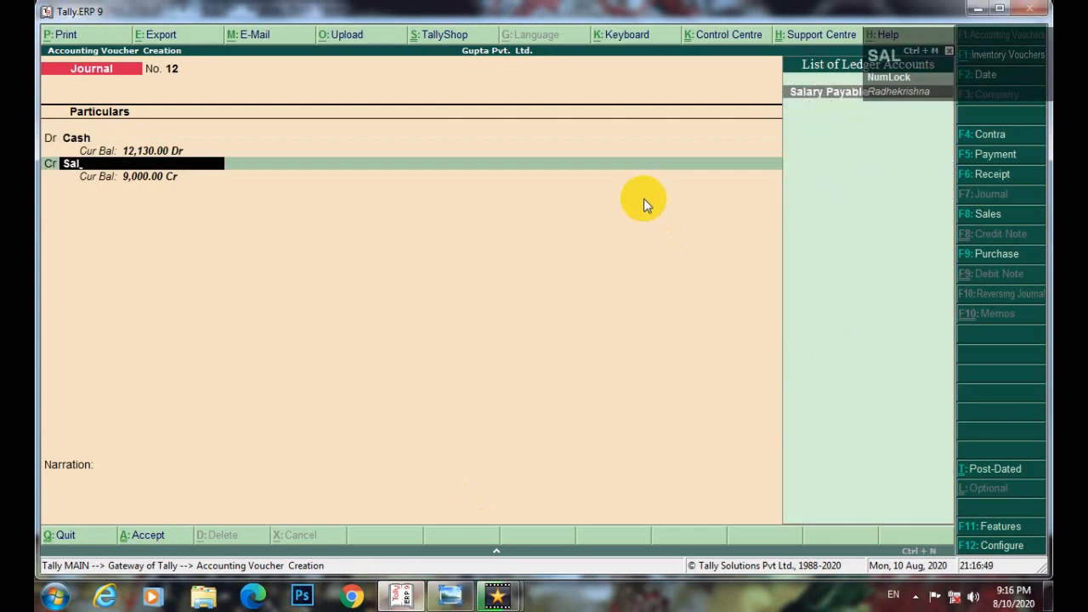
key(Return)
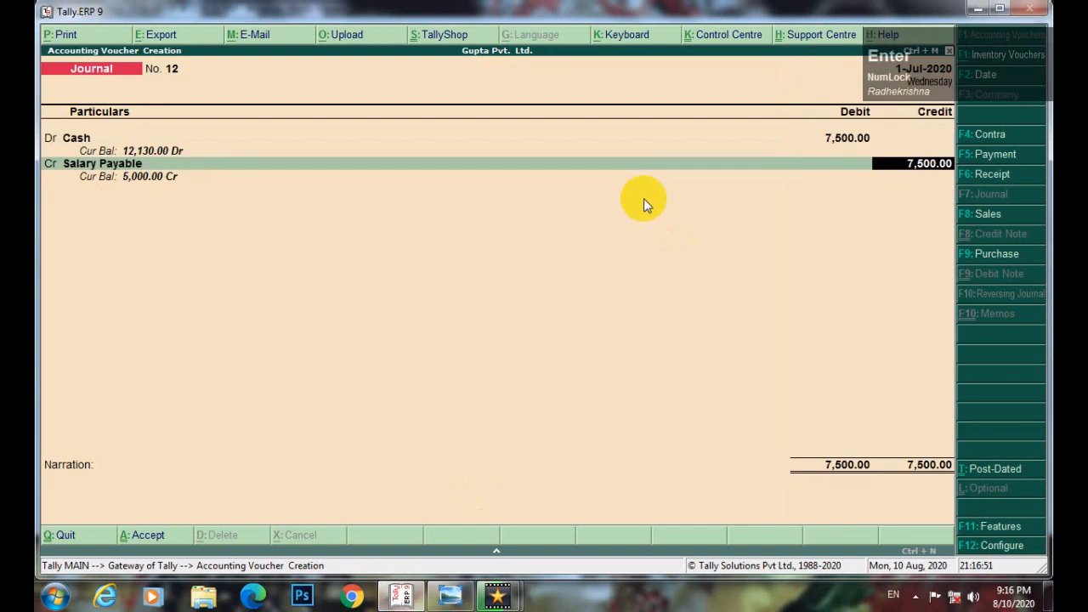
- Examine the Salary Payable ledger's details from the credit line and close it without saving changes
key(BackSpace)
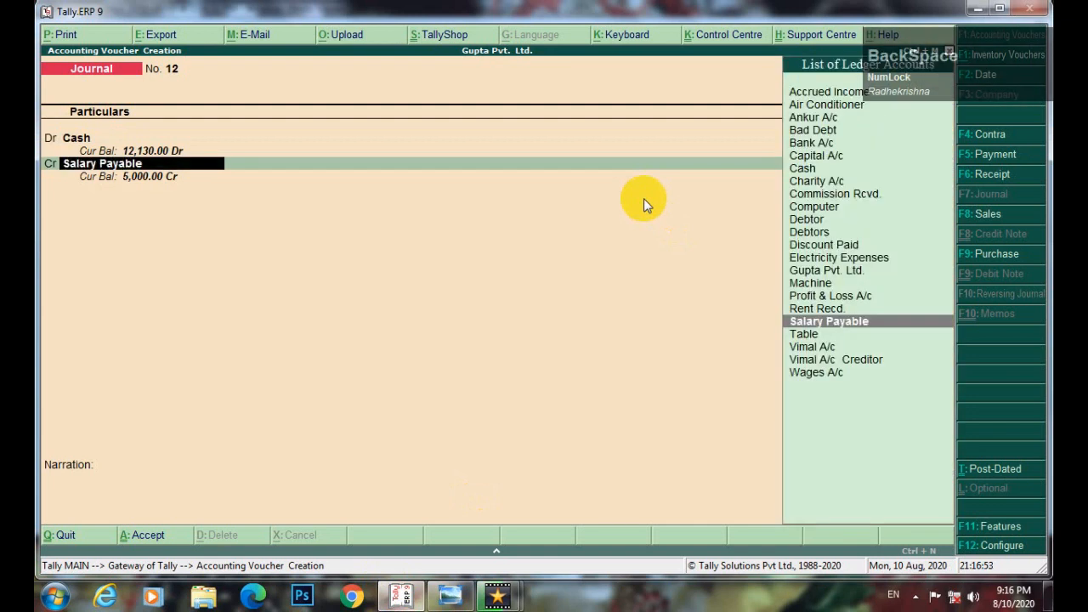
key(ctrl+Return)
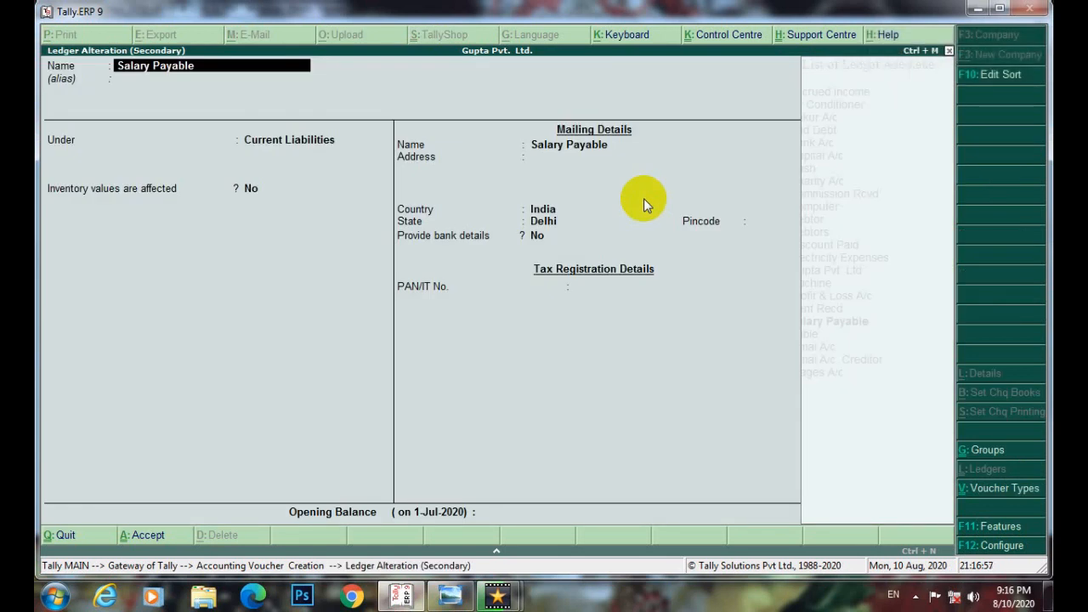
key(Escape)
key(Escape)
key(y)
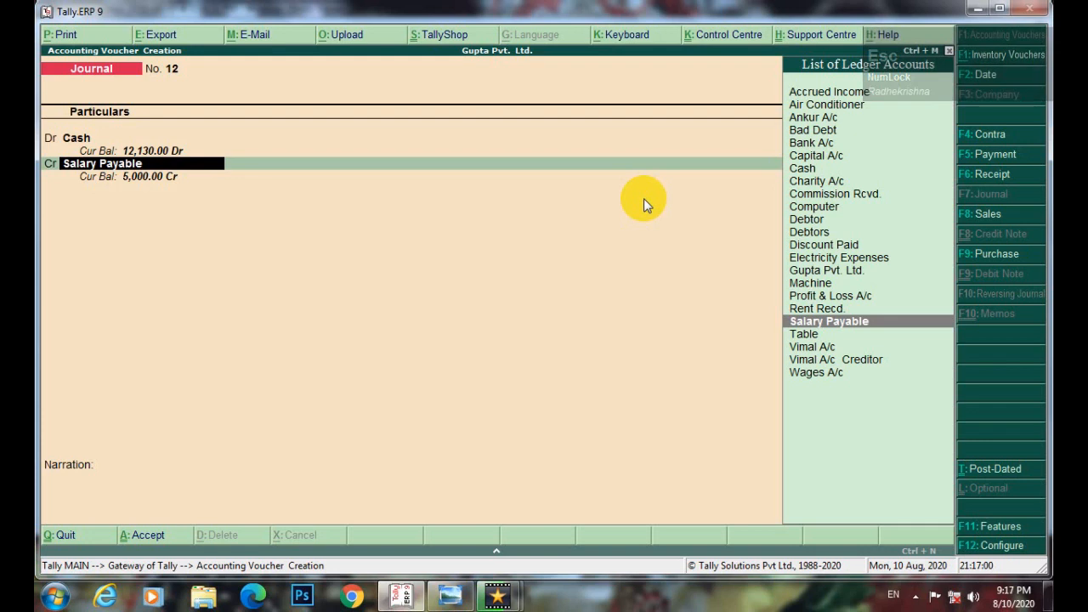
- Start a new ledger from the voucher's credit line and name it Salary Rcvd
key(alt+c)
text(Sal)
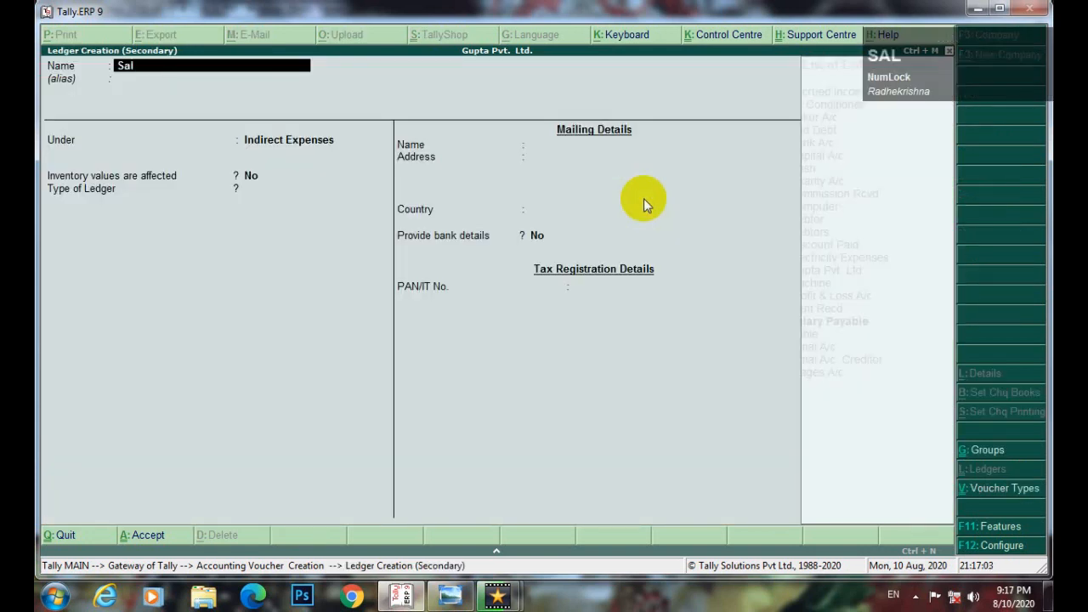
text(ary Rcvd)
key(Return)
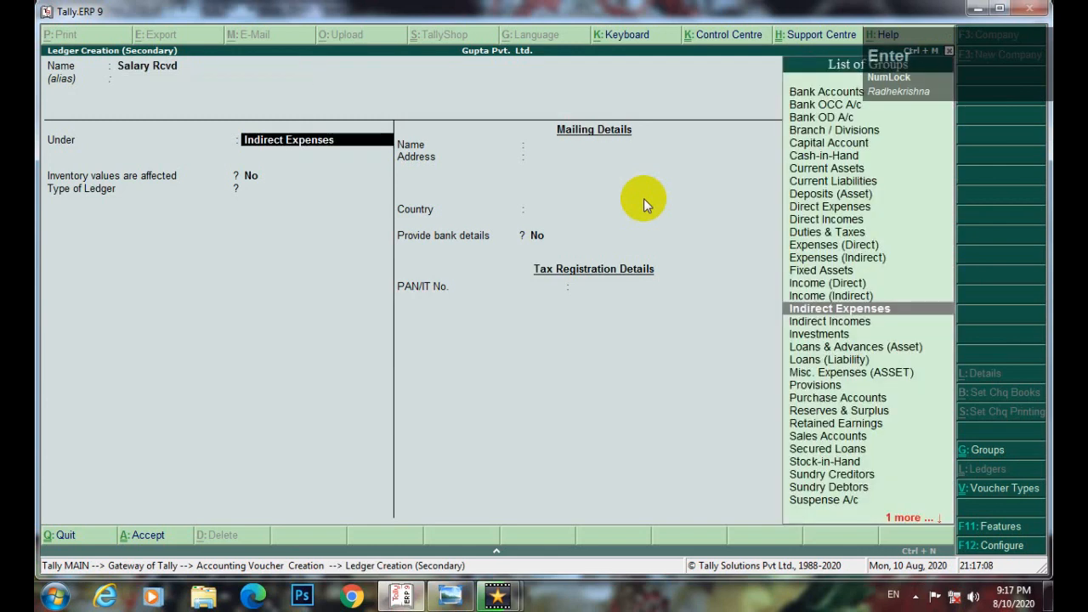
- Place the Salary Rcvd ledger under the Indirect Incomes group
text(india)
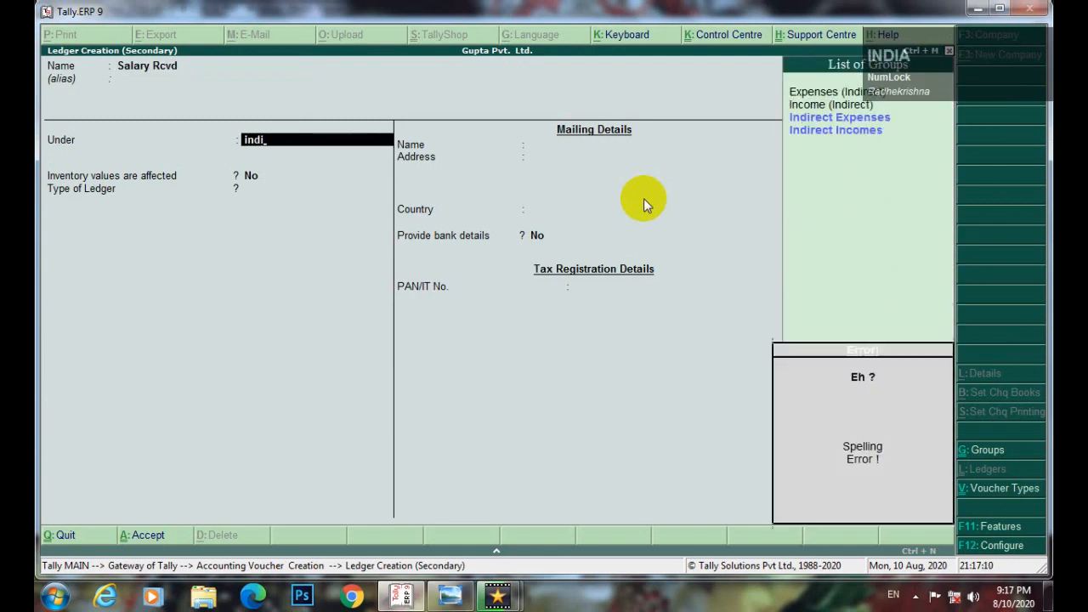
key(Down)
key(Return)
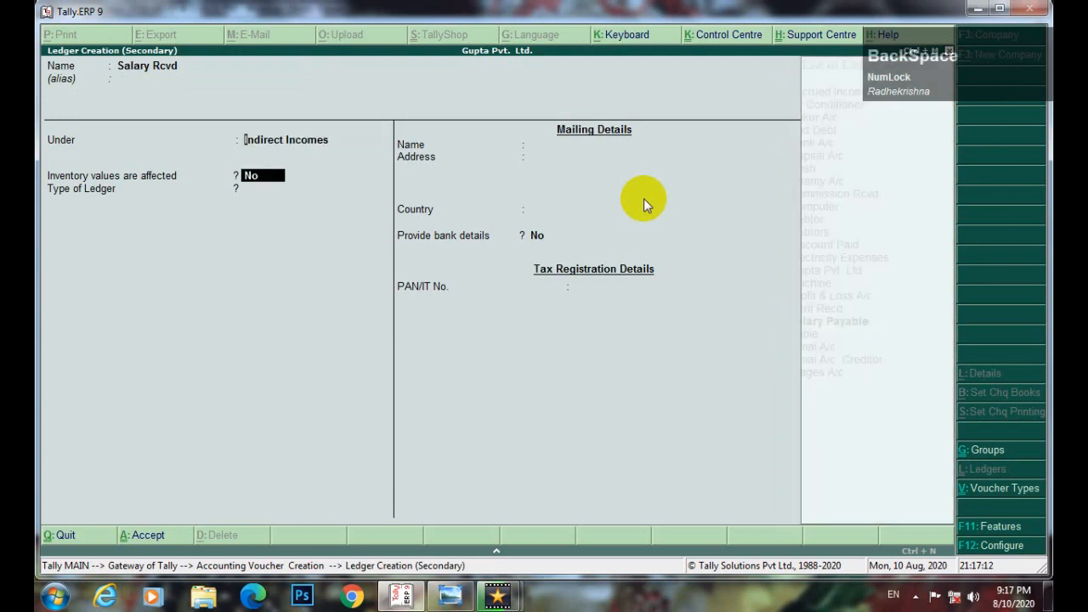
- Change the Salary Rcvd ledger's group to Direct Expenses
key(BackSpace)
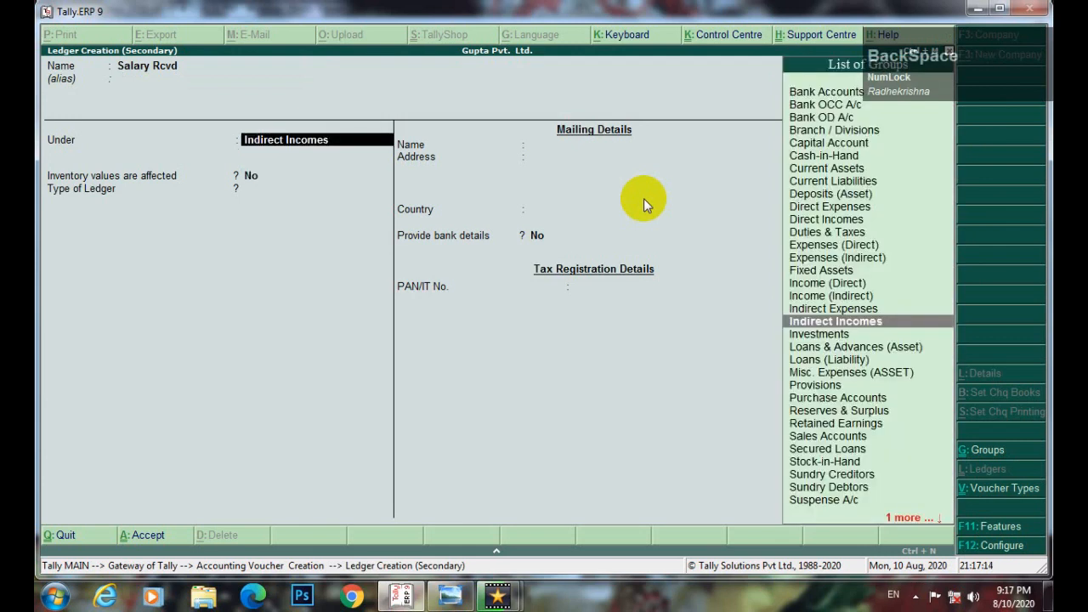
text(dire)
key(Return)
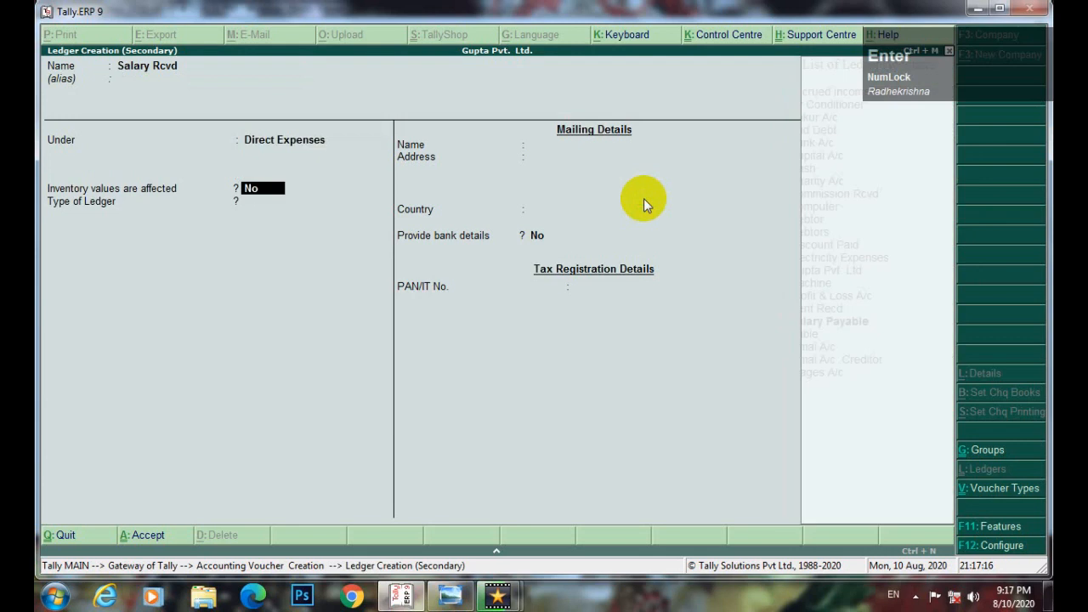
- Change the Salary Rcvd ledger's group to Direct Incomes and save the ledger
key(BackSpace)
key(Down)
key(Return)
key(ctrl+a)
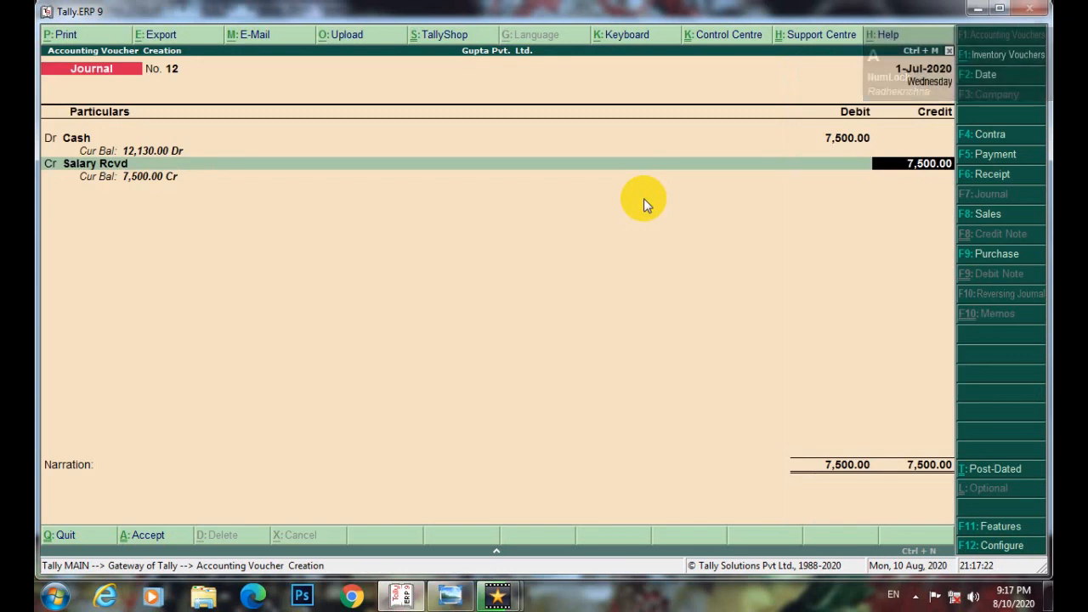
key(Return)
text(B)
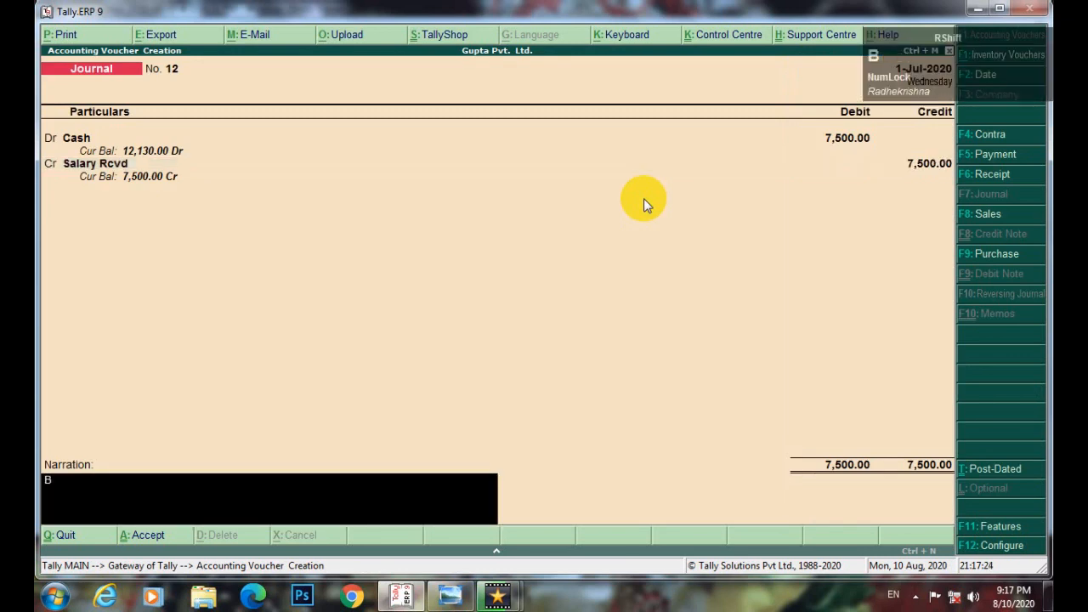
text(eing Salary )
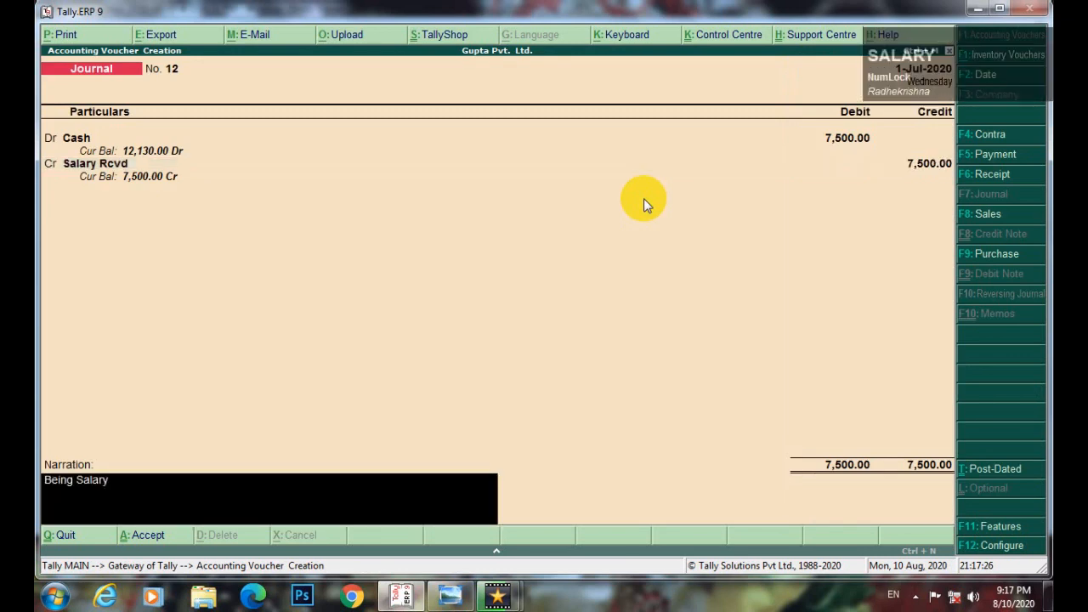
text(R)
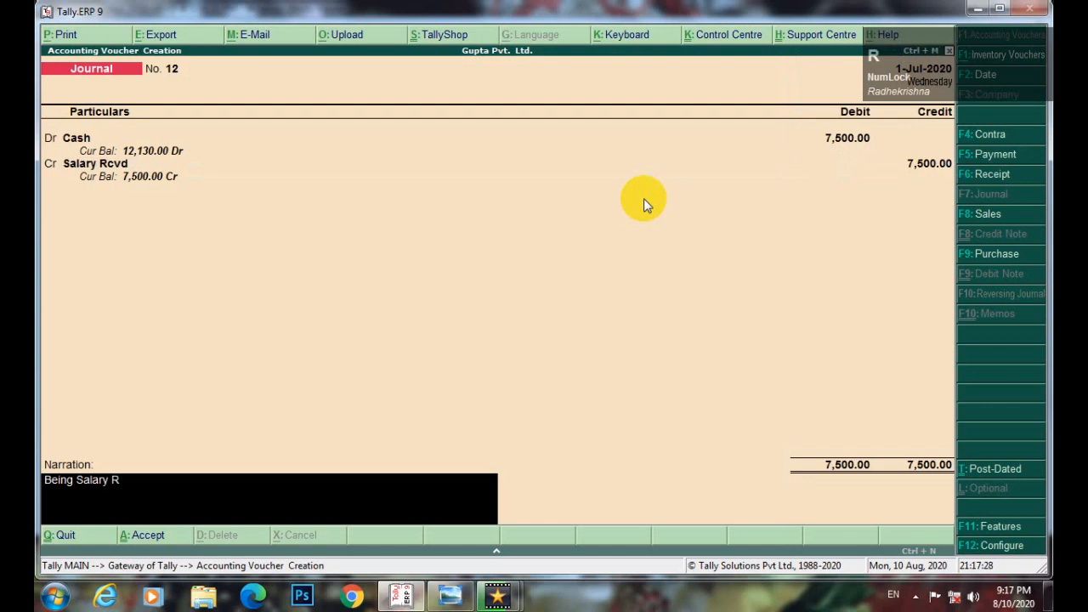
text(cvd !@)
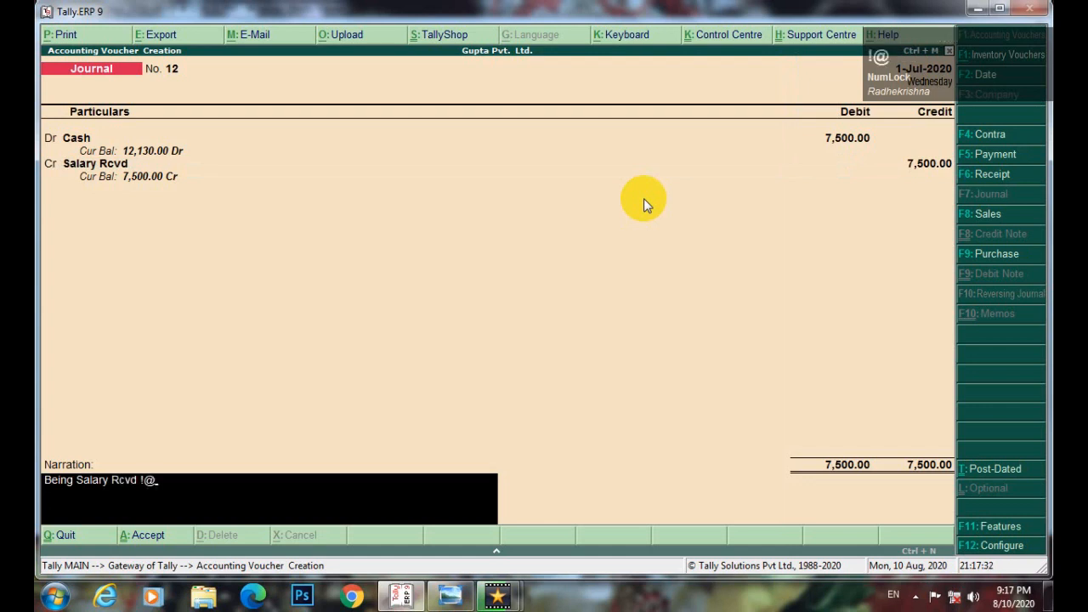
key(BackSpace)
text(2)
key(BackSpace)
text(@)
text(7532)
key(BackSpace)
text(00/-)
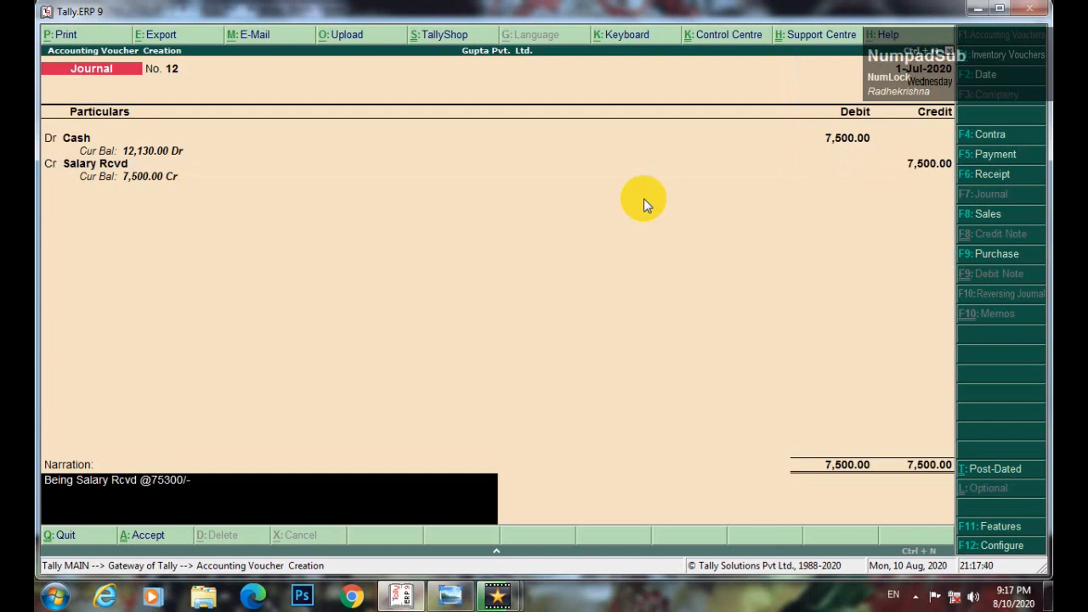
key(Return)
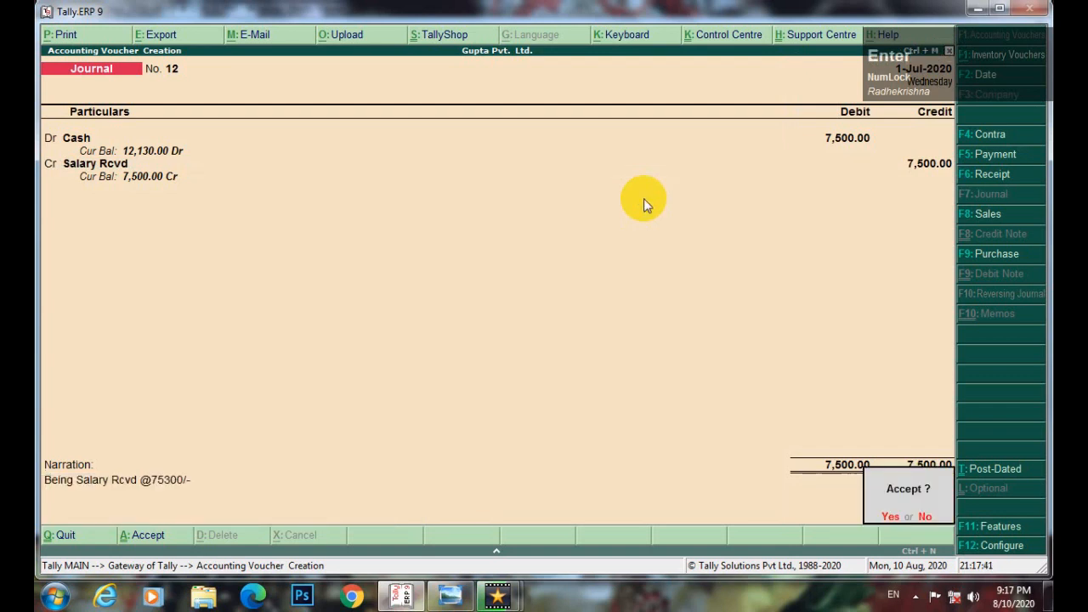
key(Return)
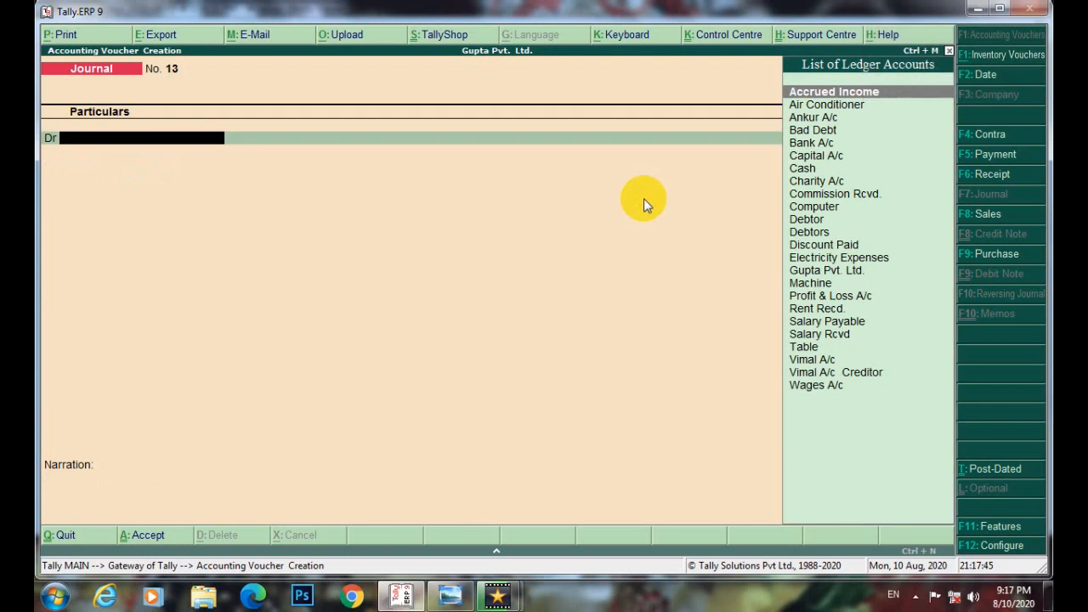
- Check the transaction list image for the received wages entry and debit Cash with 300 in a new journal voucher
click(450, 593)
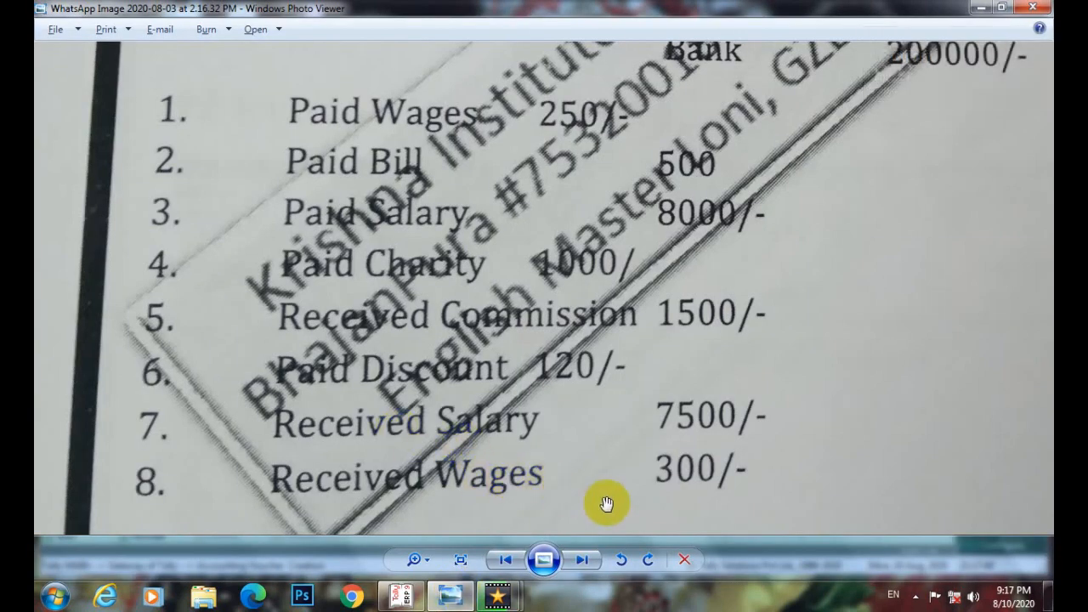
key(alt+Tab)
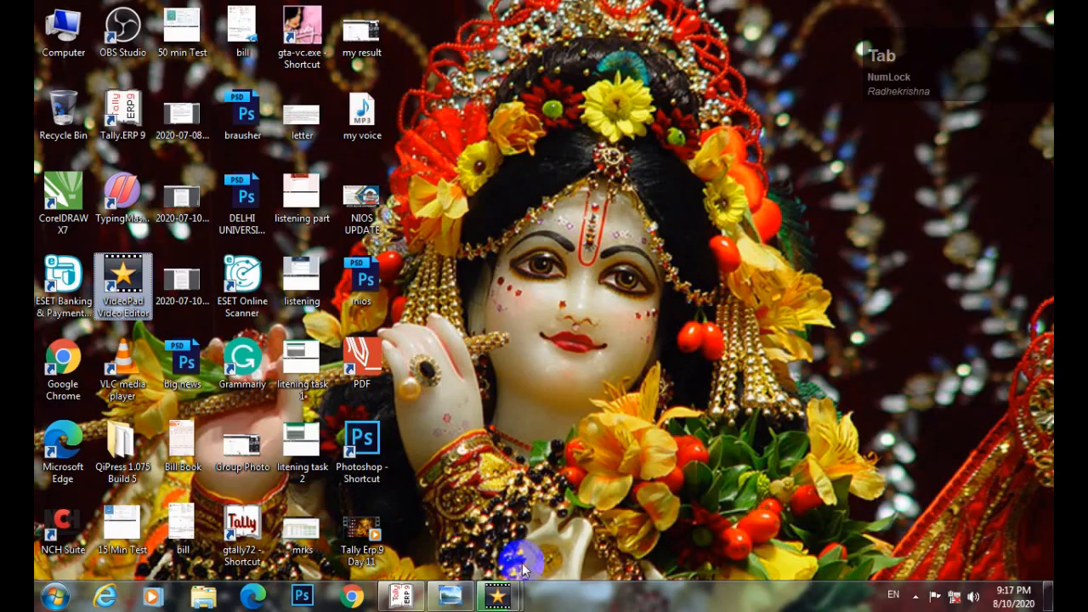
click(405, 597)
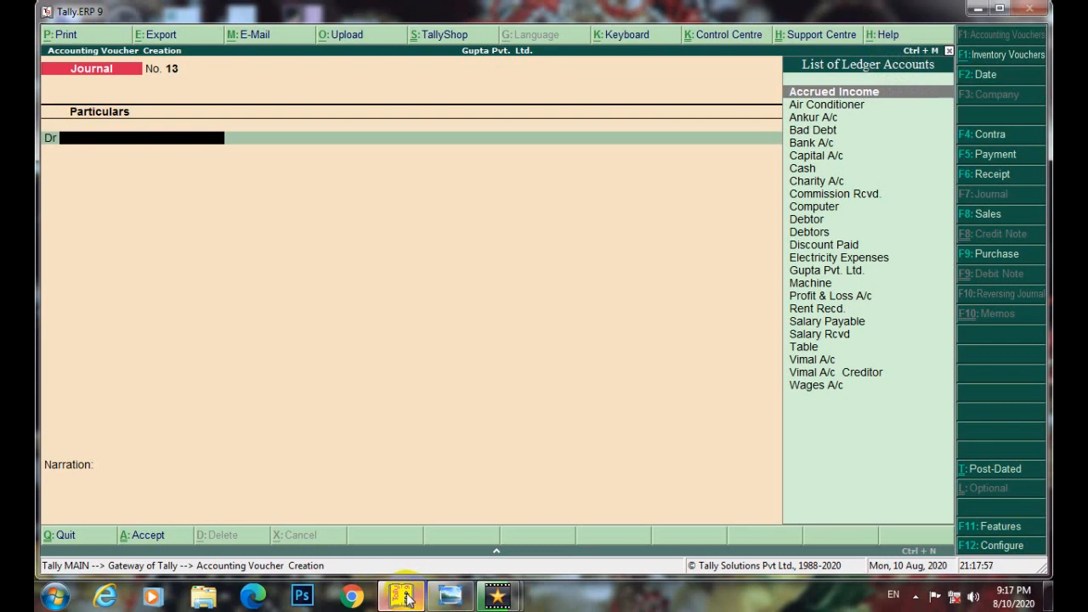
text(Cash)
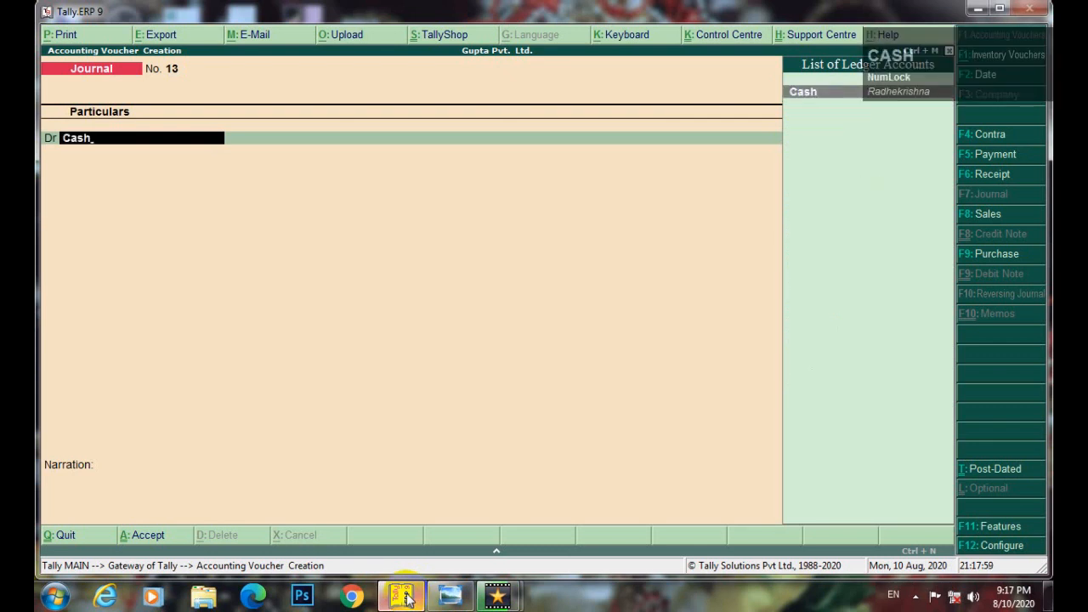
key(Return)
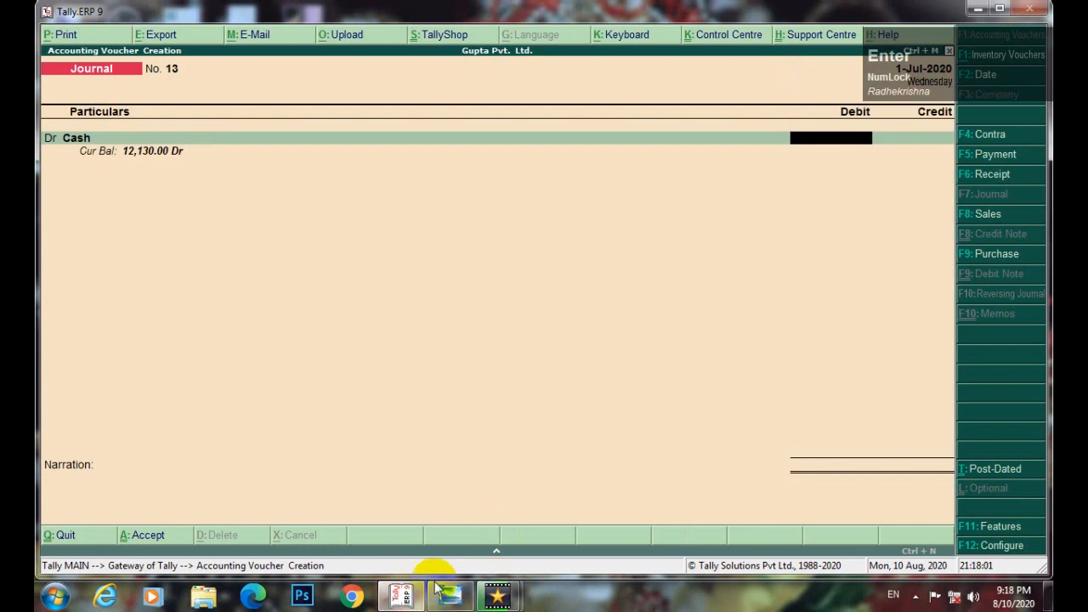
click(441, 593)
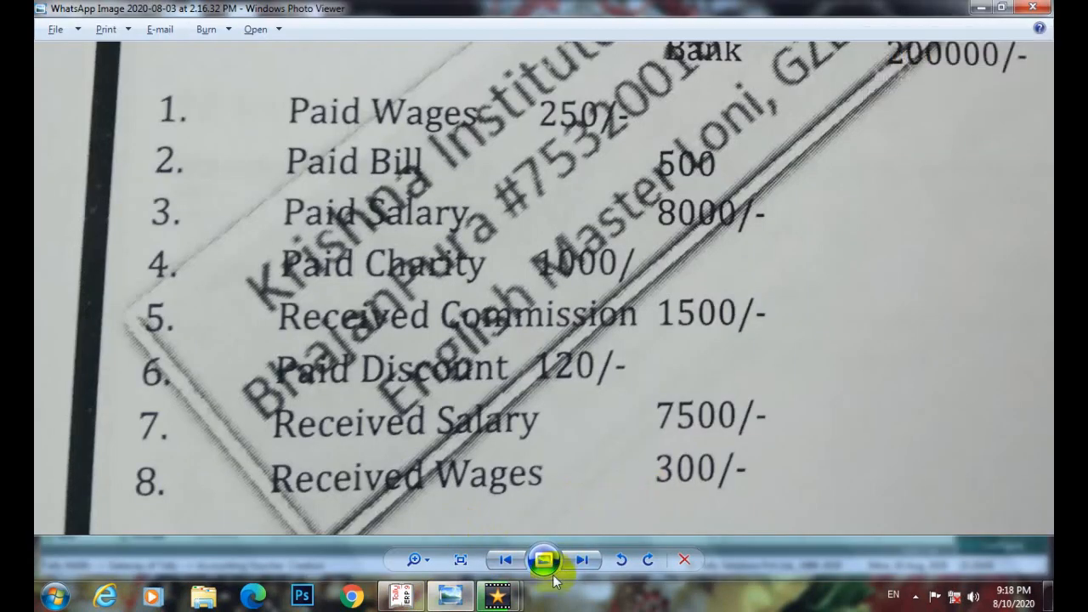
click(401, 595)
text(300)
key(Return)
key(Return)
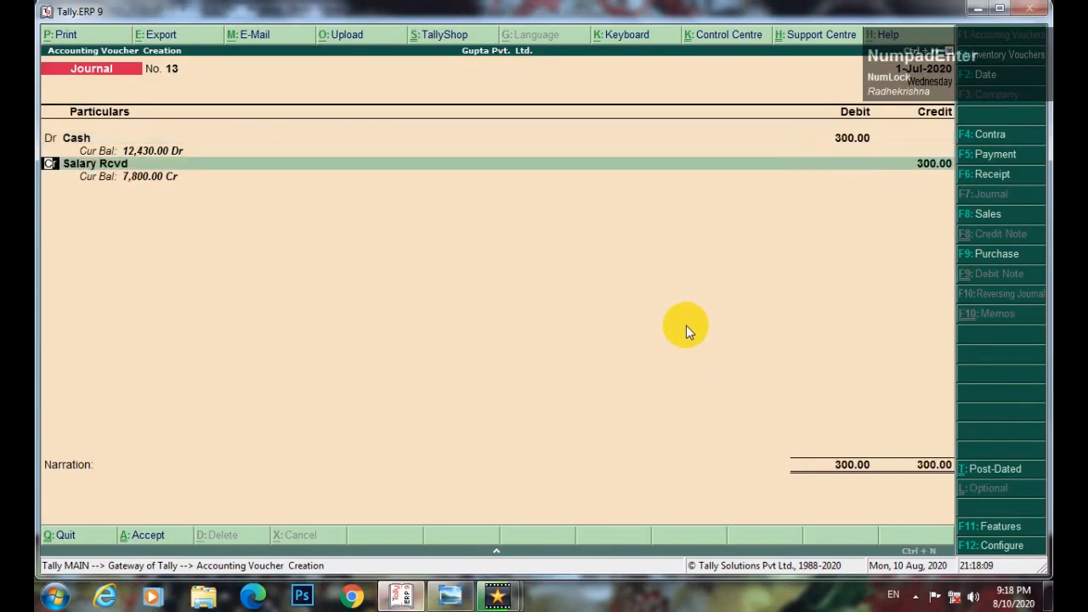
- Start a new ledger from the voucher's credit line and name it Wages Rcvd
key(Return)
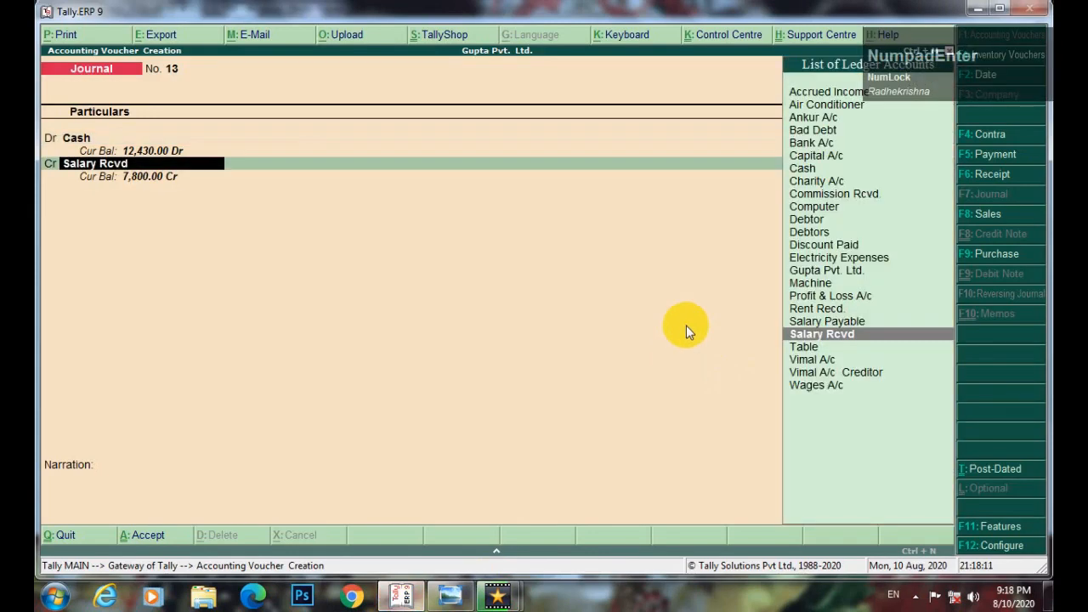
key(alt+c)
text(Wa)
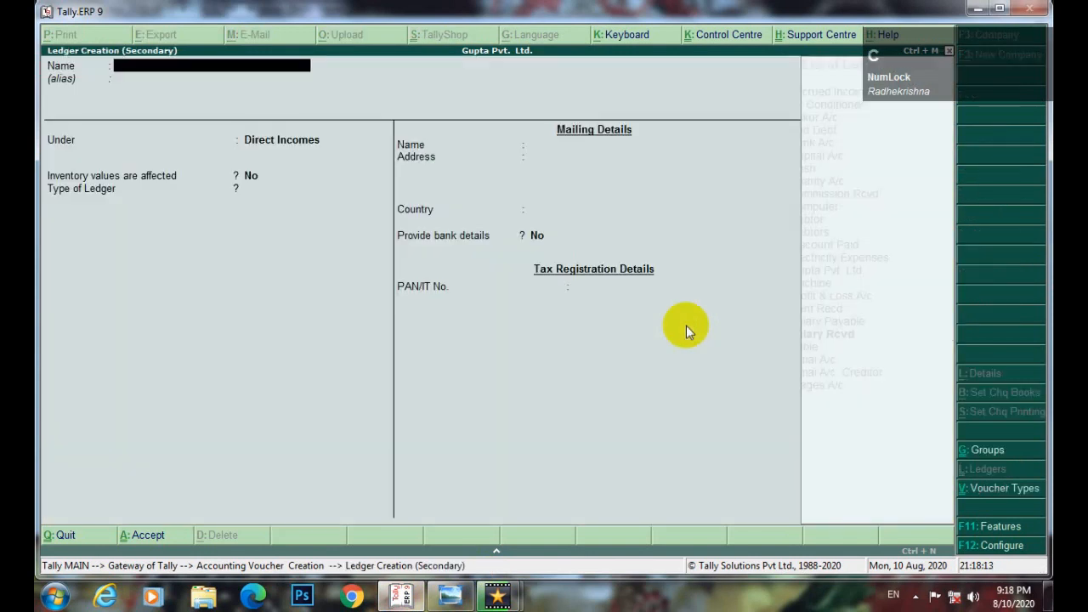
text(hes)
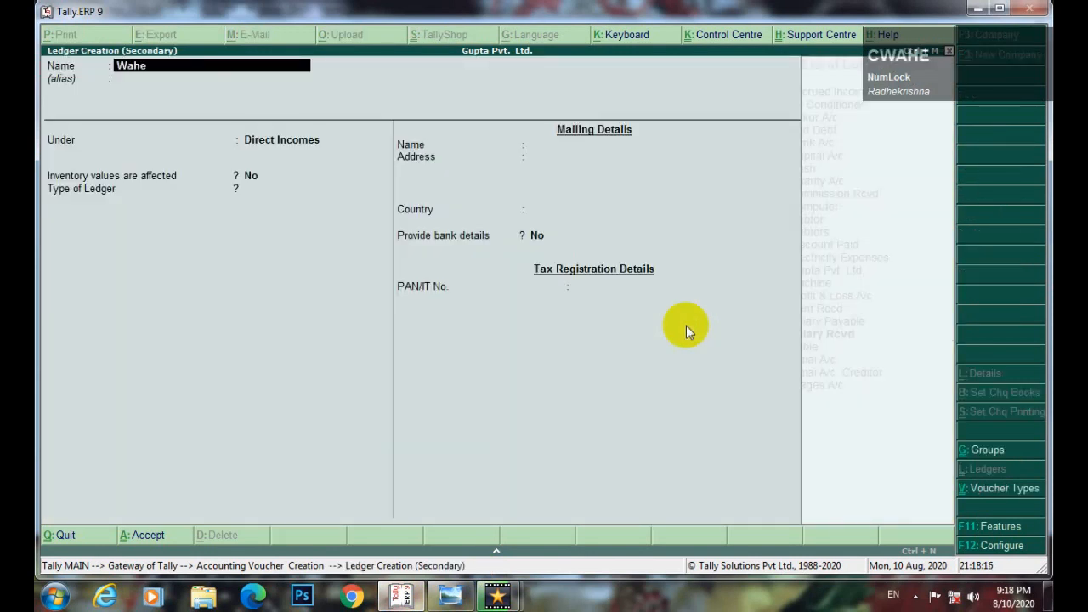
key(BackSpace)
key(BackSpace)
key(BackSpace)
text(ges RE)
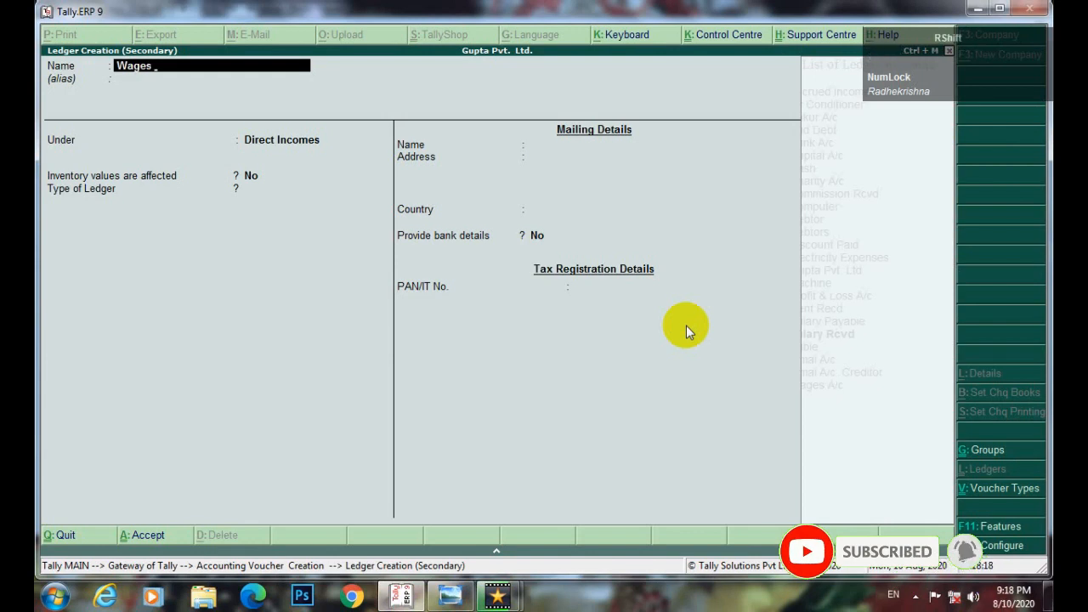
key(BackSpace)
text(cvd)
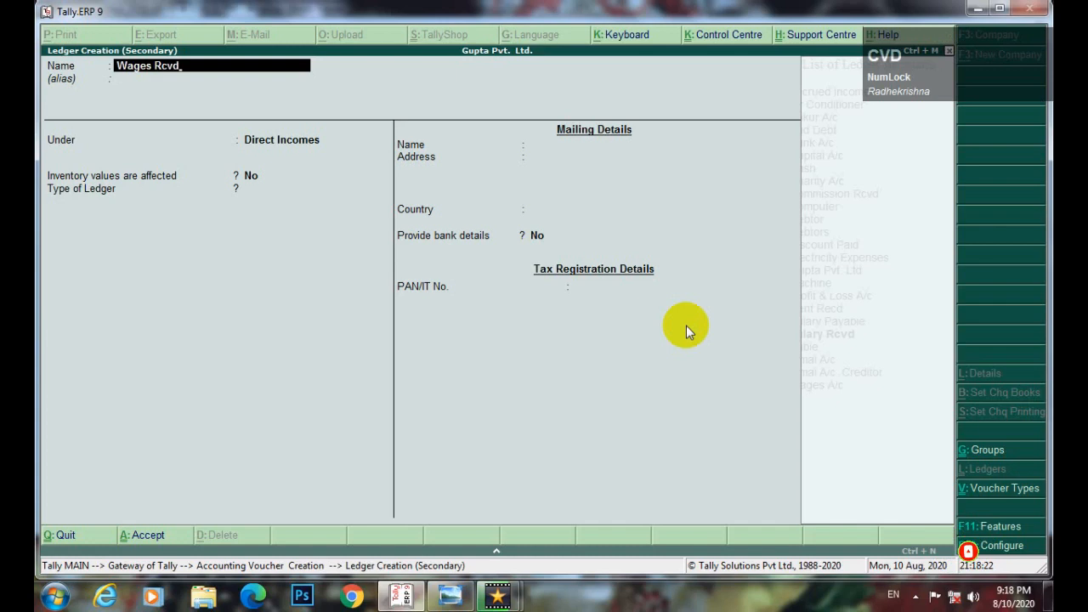
- Keep the Wages Rcvd ledger under Direct Incomes, save it and credit it with 300 in the voucher
key(Return)
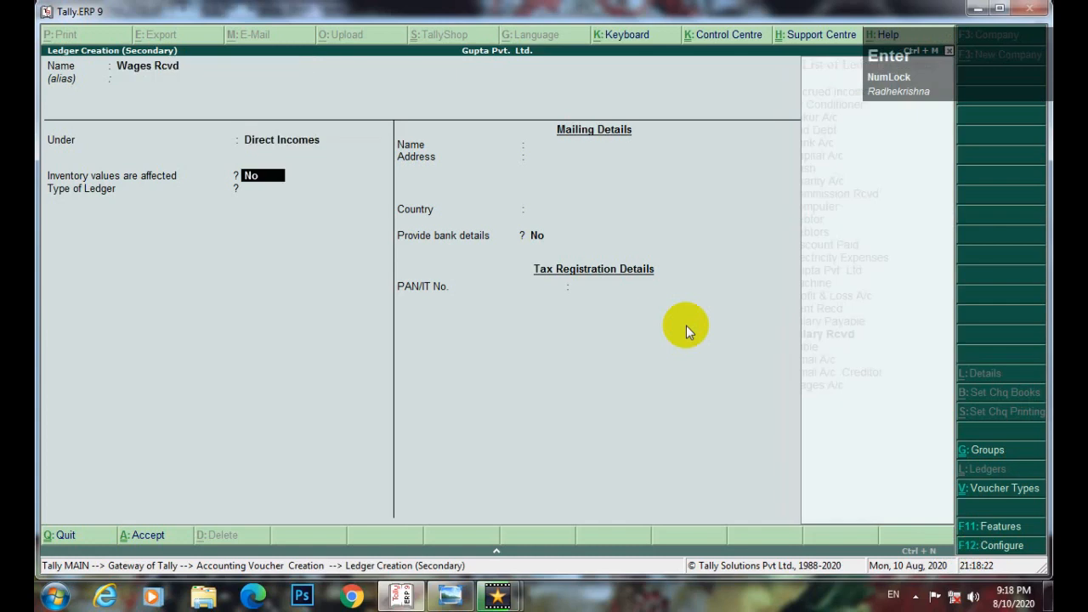
key(Return)
key(Return)
key(ctrl+a)
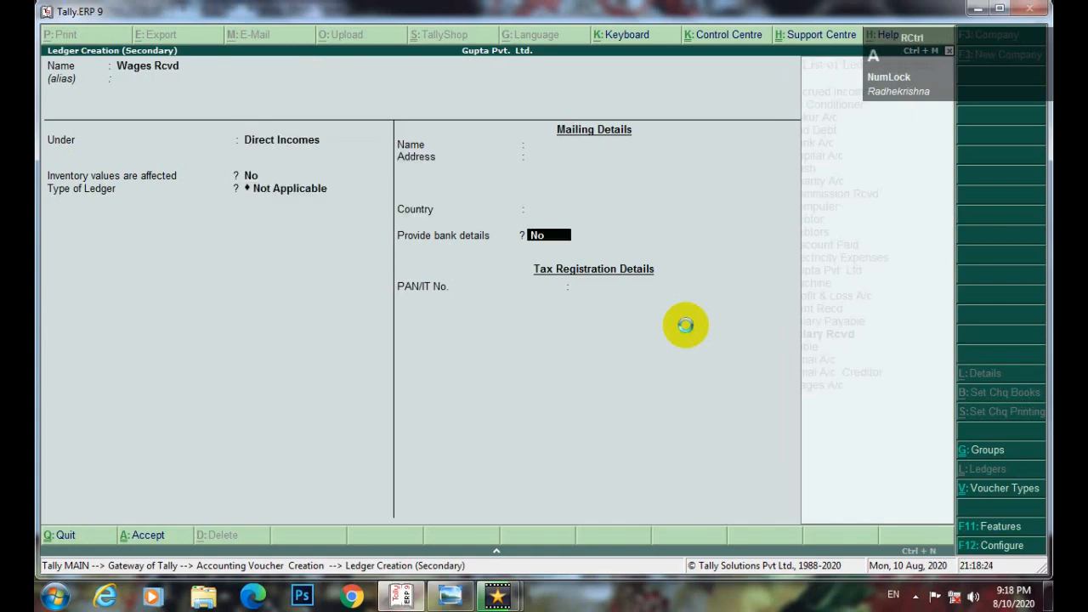
key(Return)
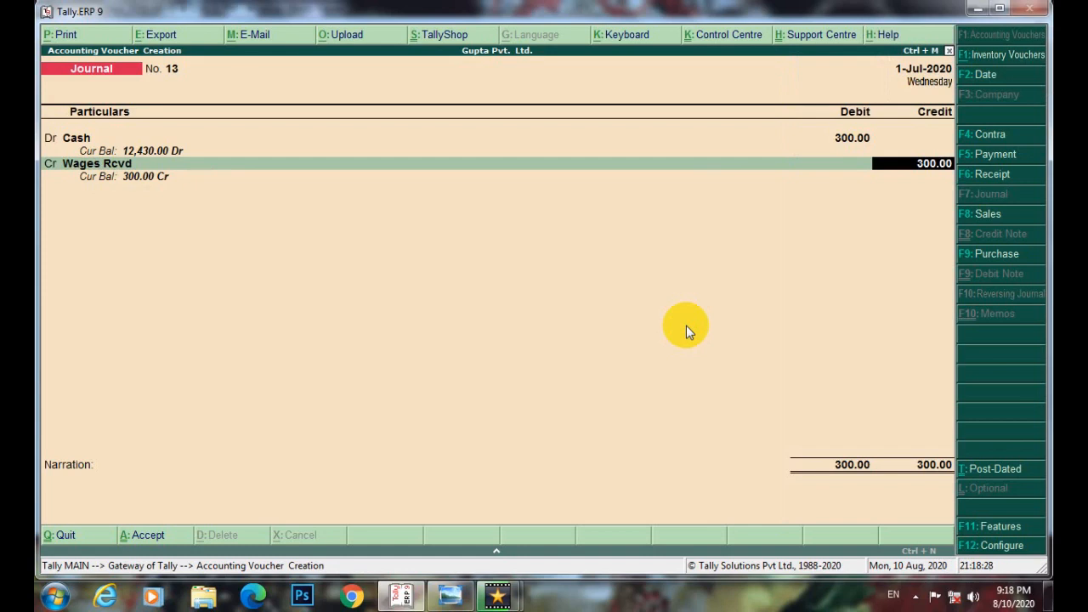
key(Return)
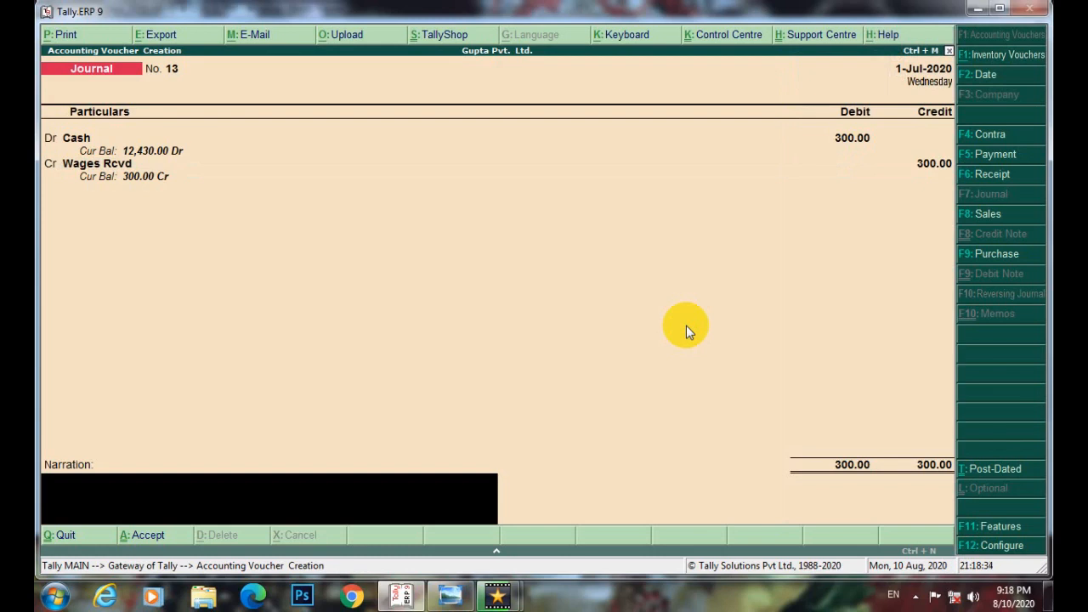
- Begin the voucher's narration with "Being Wages Rcvd"
text(Be)
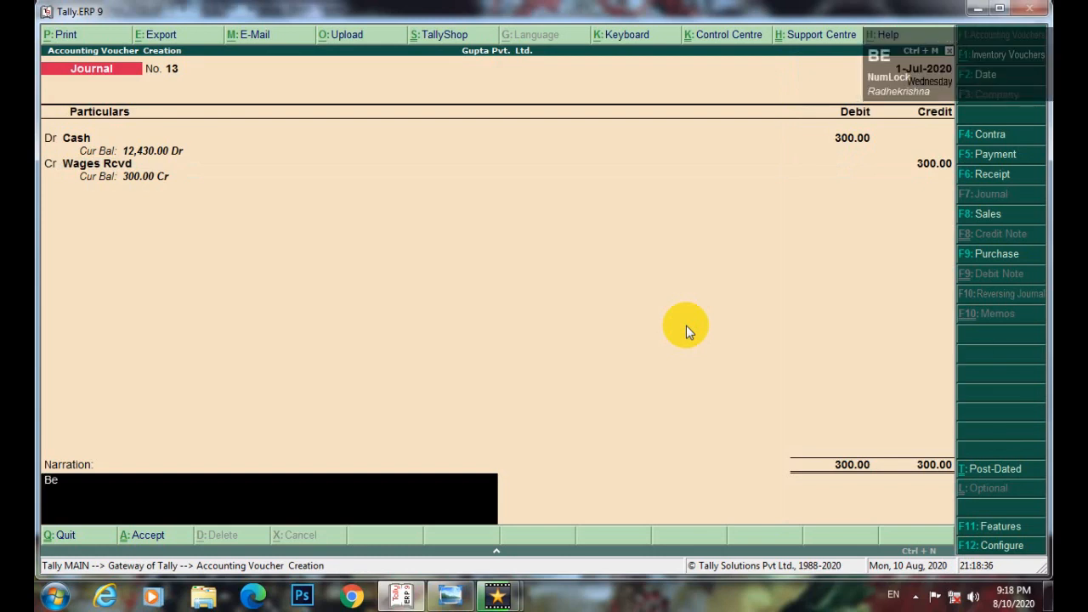
text(ing Wages Re)
key(BackSpace)
text(cvd )
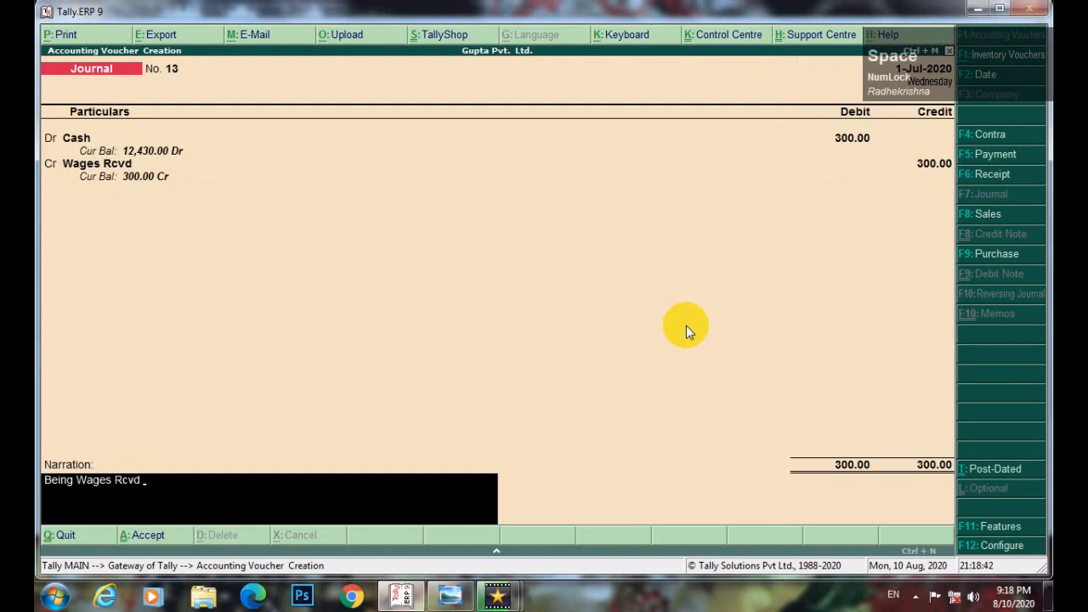
text(ddddddddddddddddddddd)
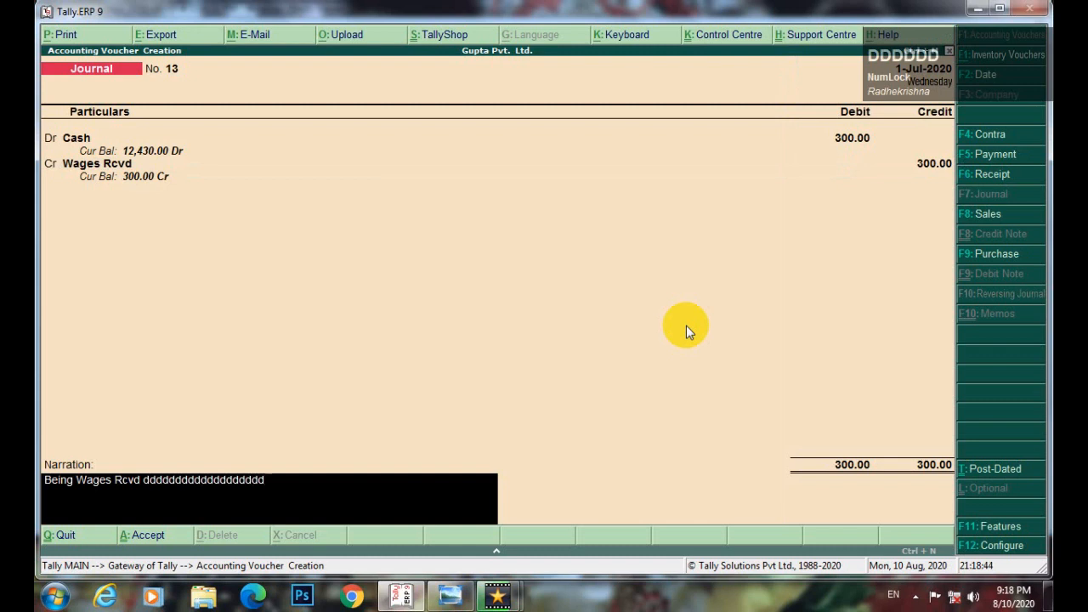
key(BackSpace)
key(BackSpace)
key(BackSpace)
key(BackSpace)
key(BackSpace)
key(BackSpace)
key(BackSpace)
key(BackSpace)
key(BackSpace)
key(BackSpace)
key(BackSpace)
key(BackSpace)
key(BackSpace)
key(BackSpace)
key(BackSpace)
key(BackSpace)
key(BackSpace)
key(BackSpace)
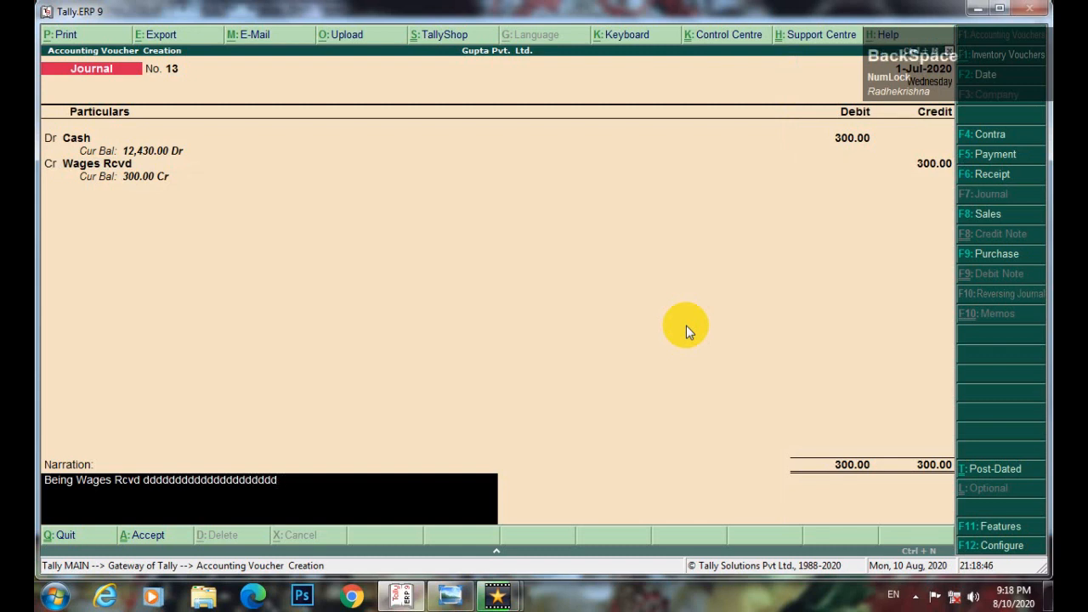
key(BackSpace)
key(BackSpace)
key(BackSpace)
key(BackSpace)
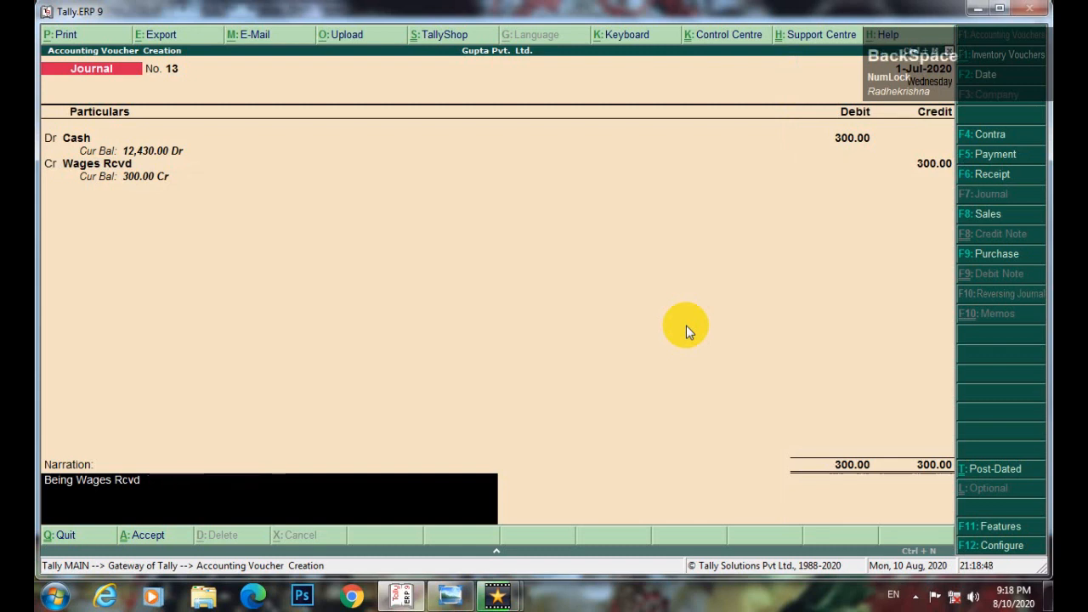
- Complete the narration as "Being Wages Rcvd@300/-" and accept the journal voucher
key(BackSpace)
text(@3000)
key(BackSpace)
text(/-)
key(Return)
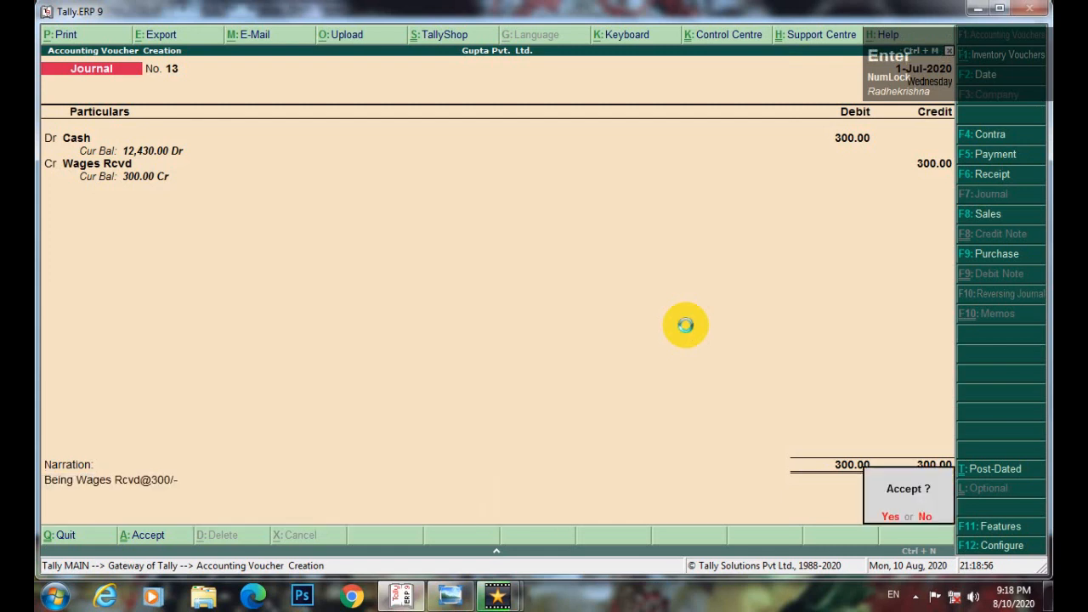
key(Return)
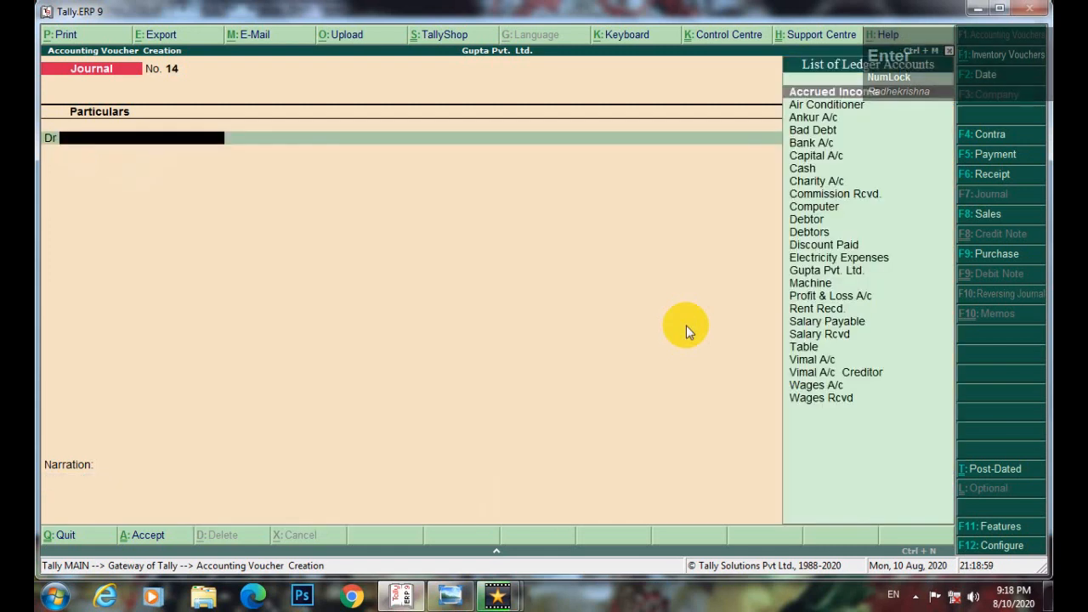
- Switch to the transaction list image in Windows Photo Viewer and review the whole exercise, including the Nominal Account examples
click(456, 594)
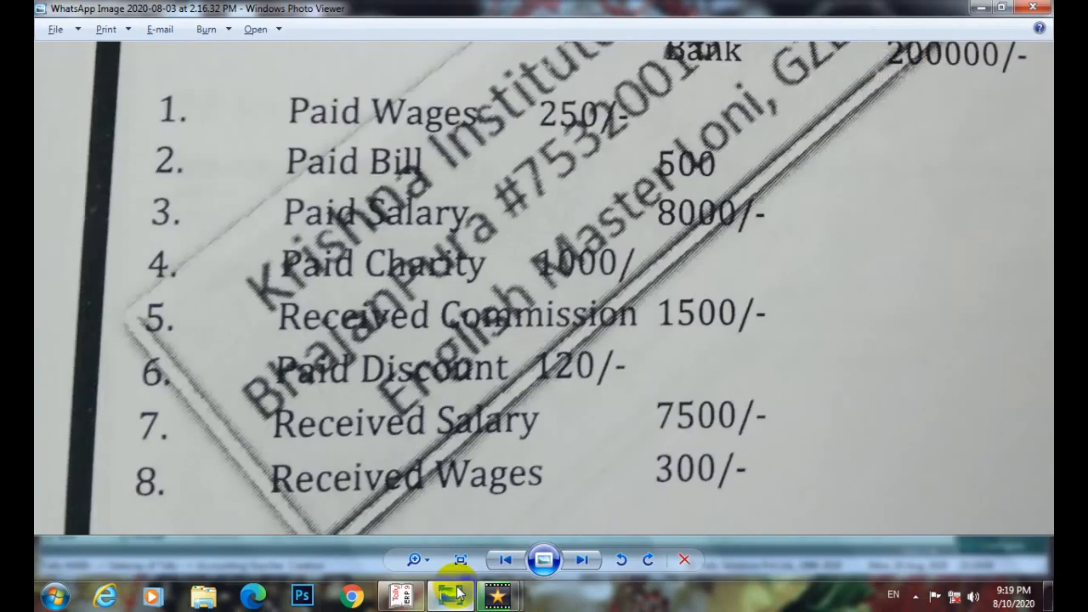
drag(651, 353, 649, 151)
drag(647, 299, 598, 380)
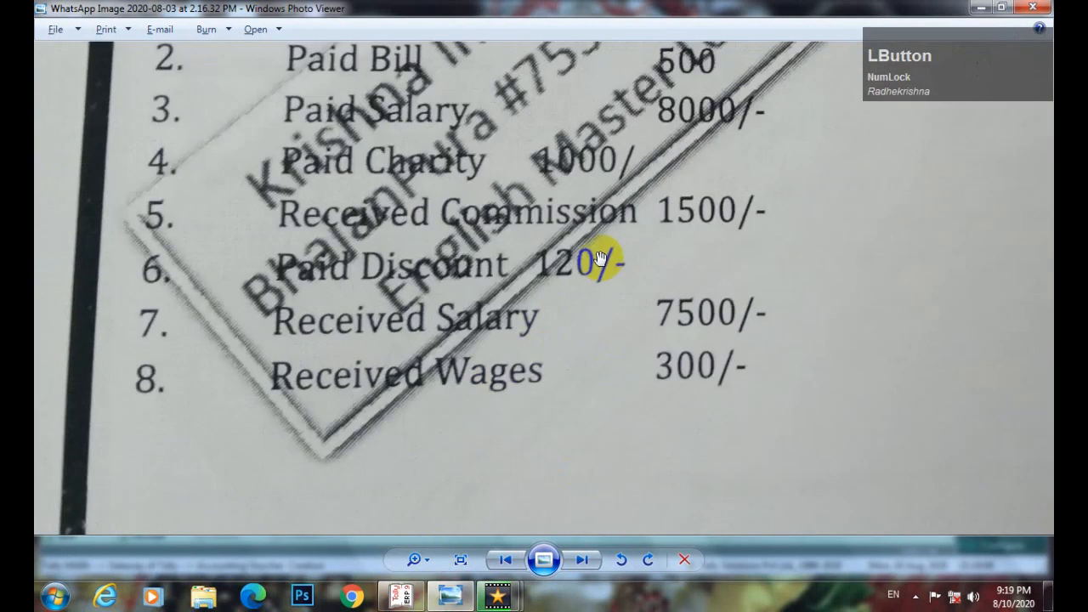
key(ctrl+minus)
key(ctrl+minus)
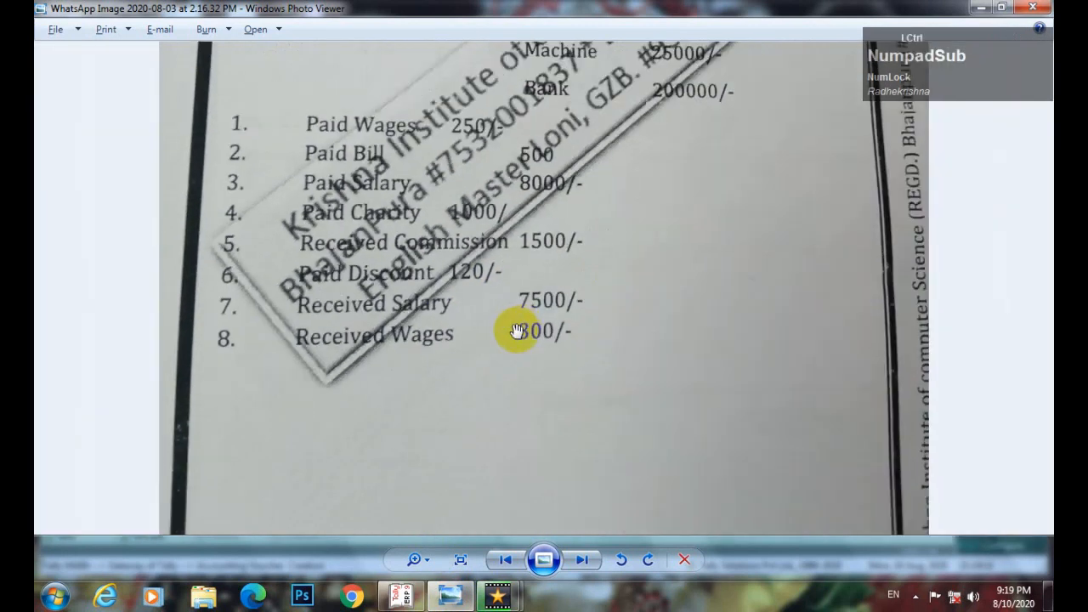
drag(545, 63, 559, 304)
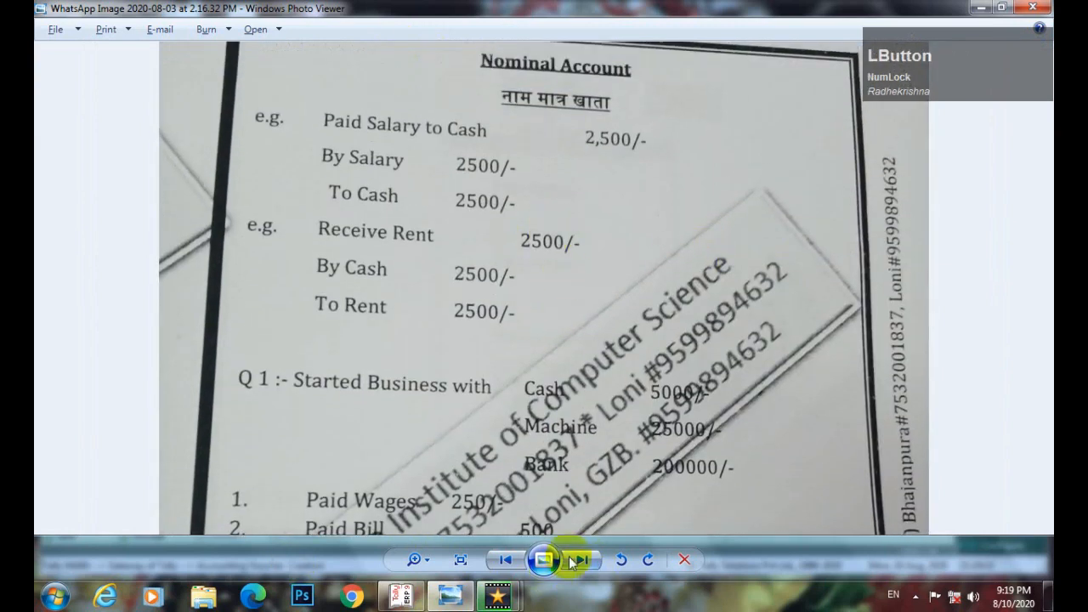
- Open the next exercise image and examine the Personal Account transactions numbered 9 to 16 under Q 1 at a readable size
click(583, 559)
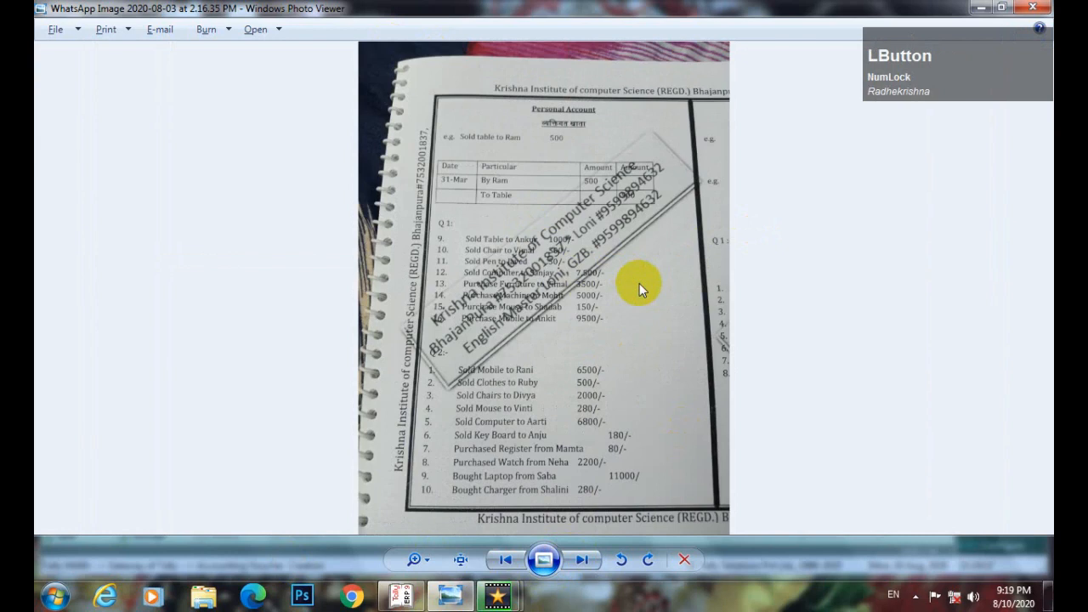
key(ctrl+KP_Add)
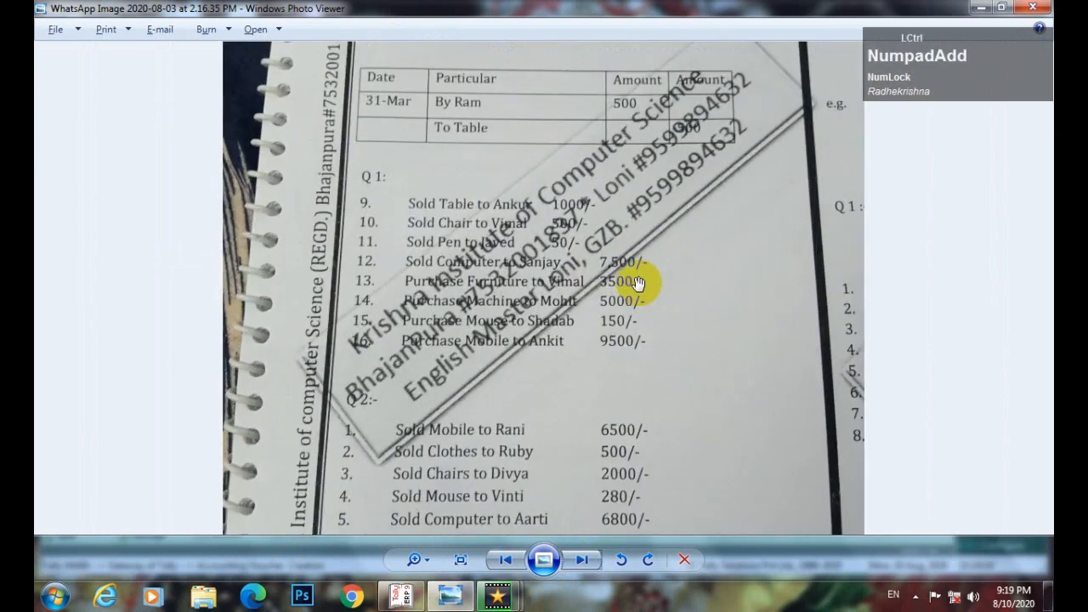
key(ctrl+KP_Add)
key(ctrl+KP_Add)
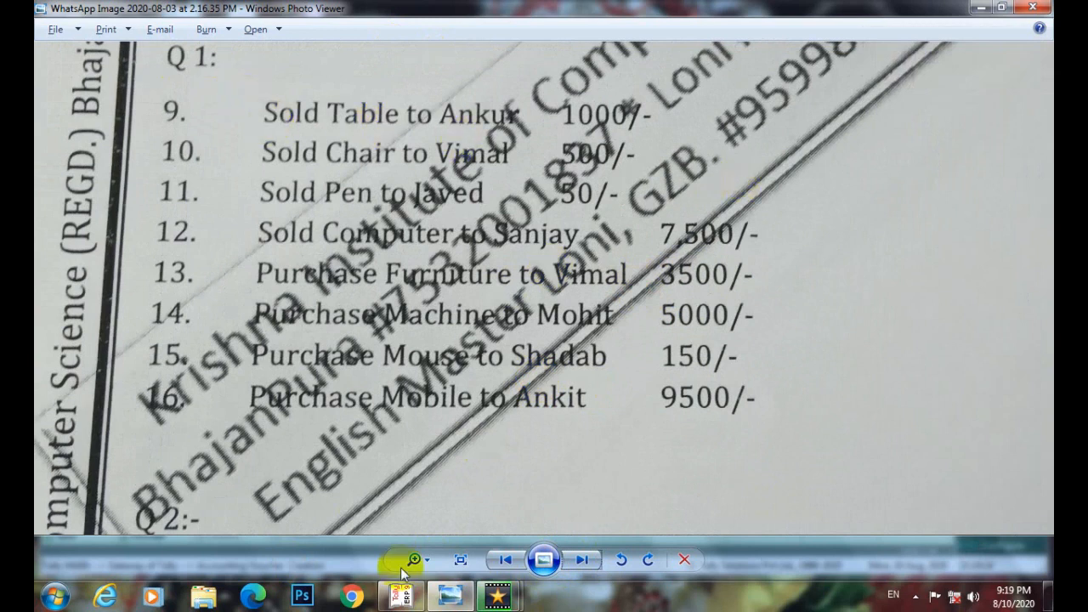
- Switch to Tally.ERP 9 and start a new ledger from the voucher's debit line, named with the table buyer's first name plus "Debtor"
click(402, 595)
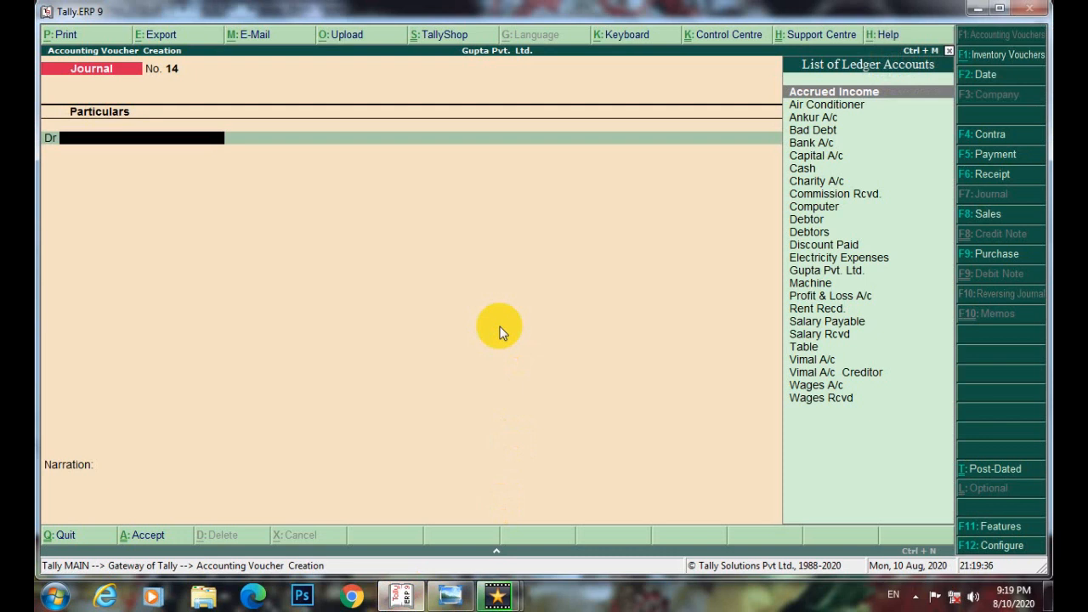
text(al)
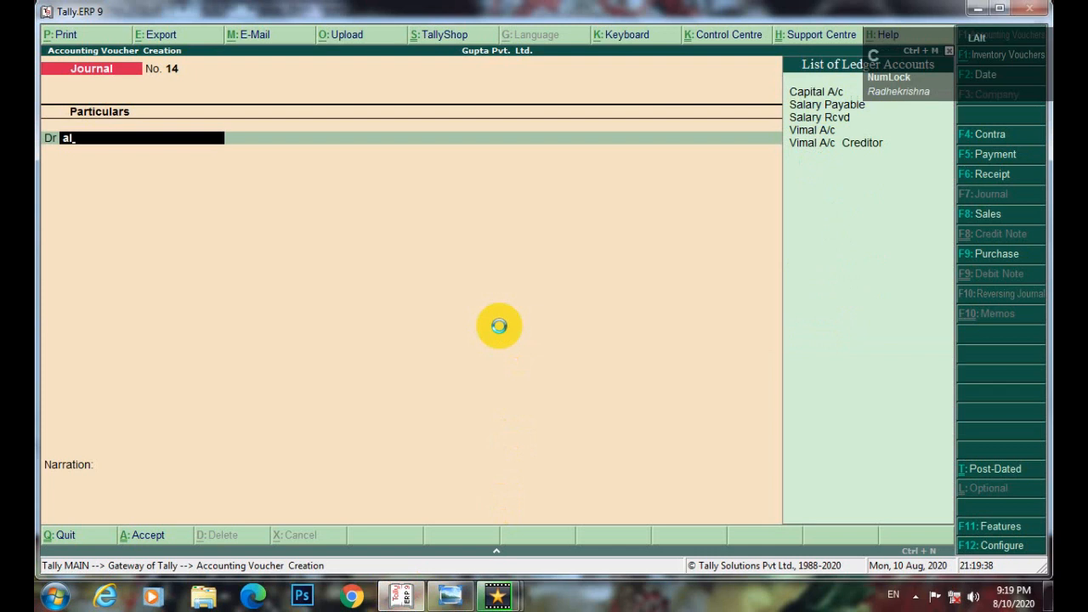
key(alt+c)
text(Anlr)
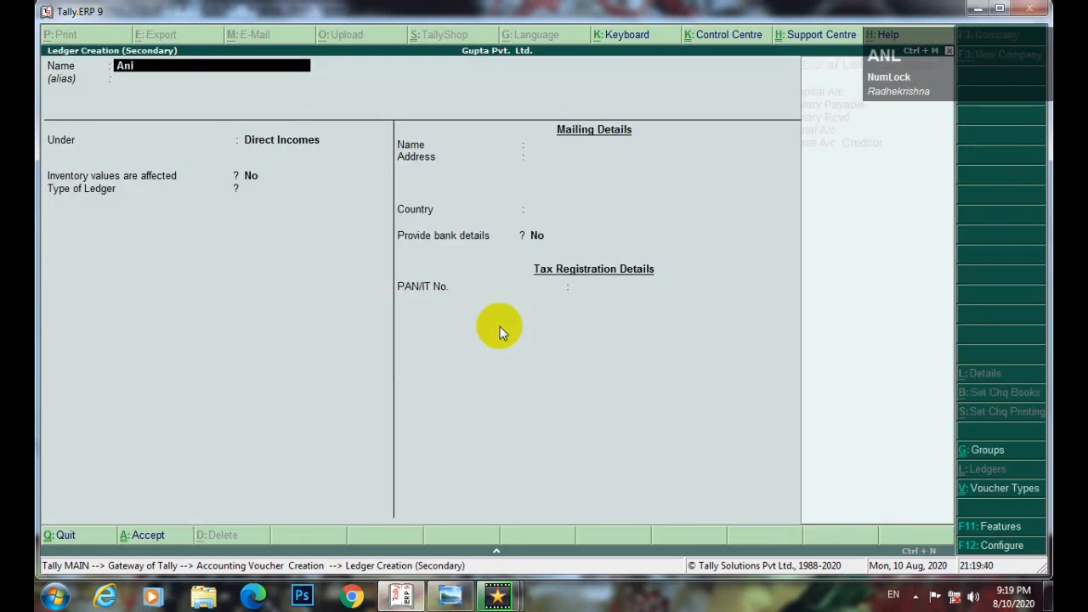
key(BackSpace)
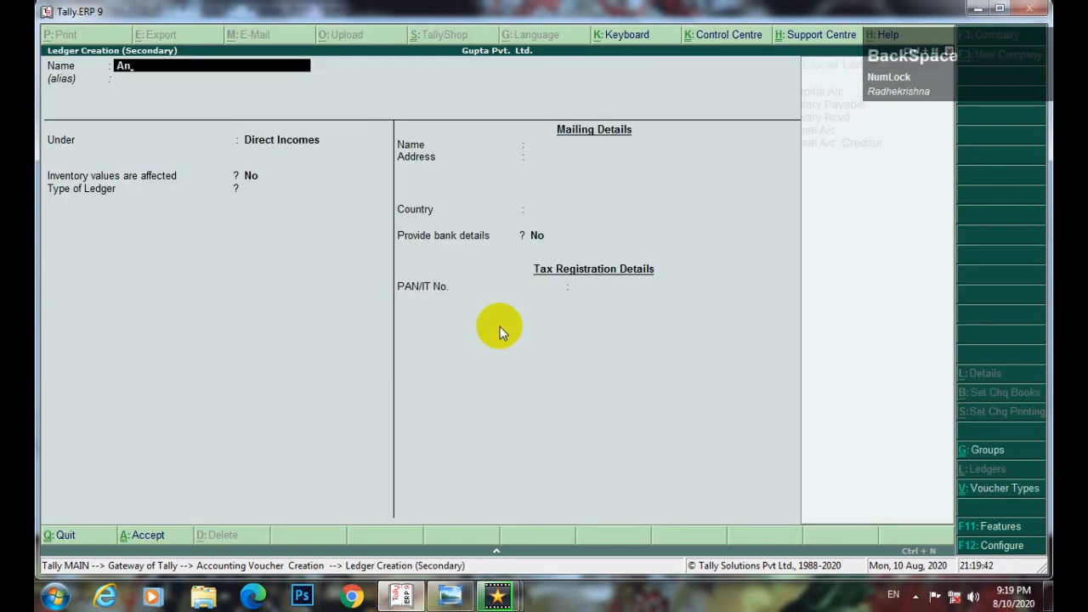
text(kur)
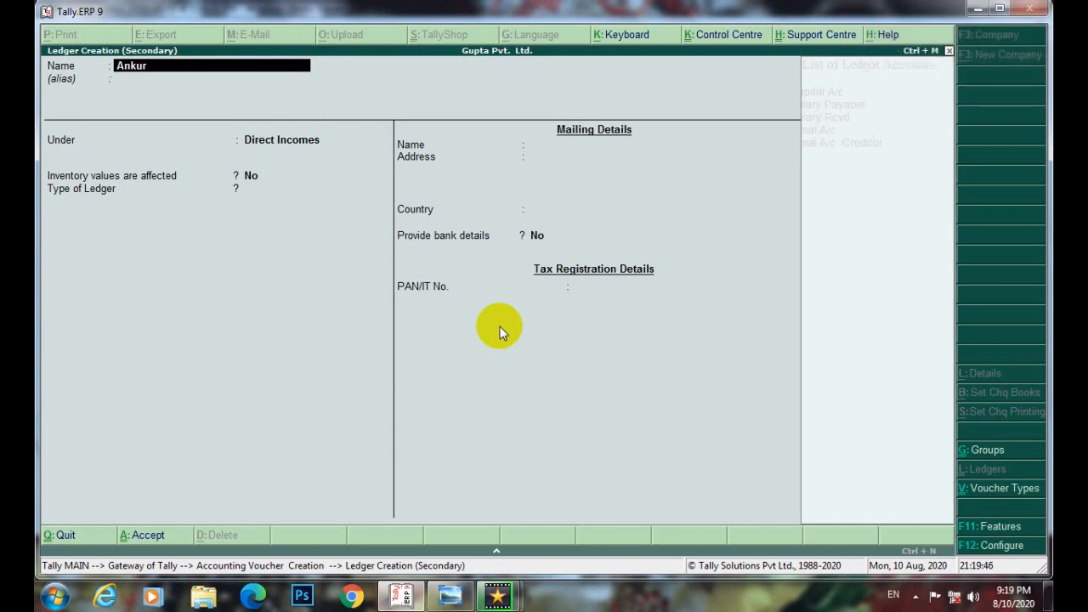
text( Debtor)
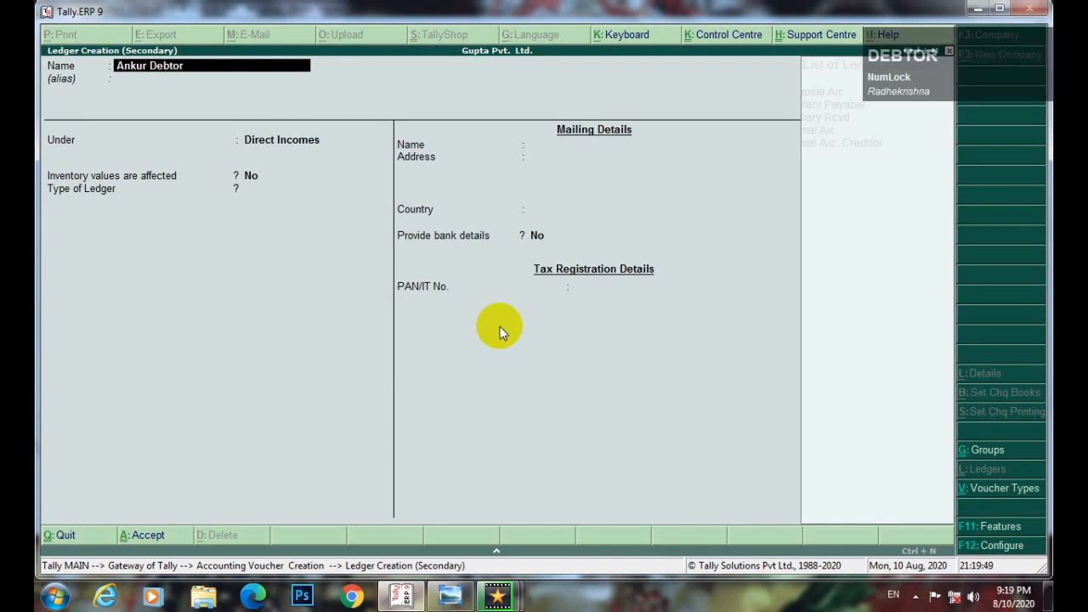
key(Return)
key(Return)
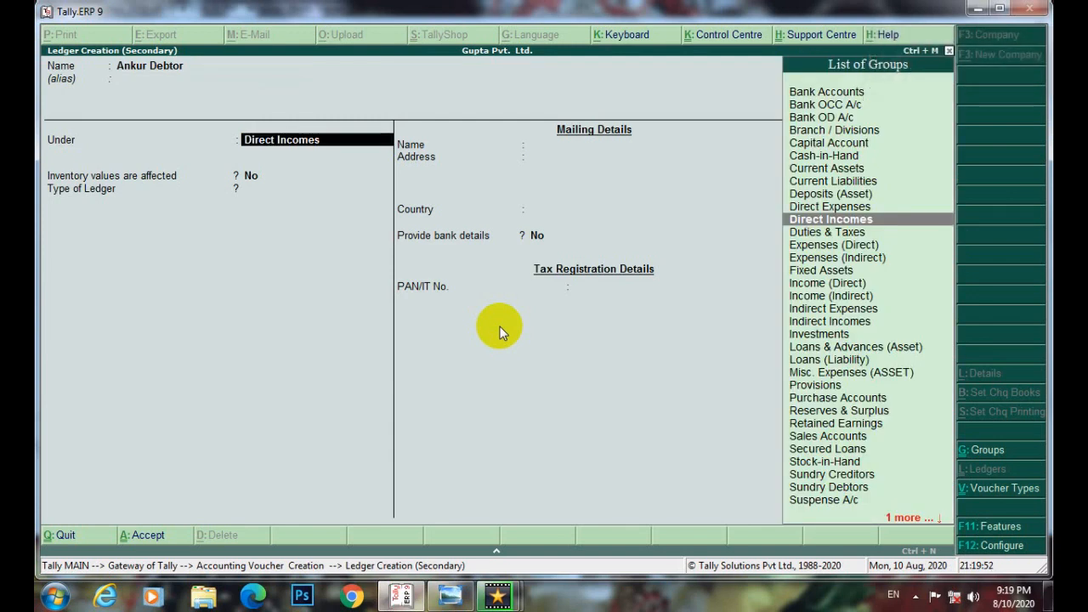
- Check the new debtor ledger's name against the table sale in the Windows Photo Viewer image and return to Tally.ERP 9
key(BackSpace)
key(BackSpace)
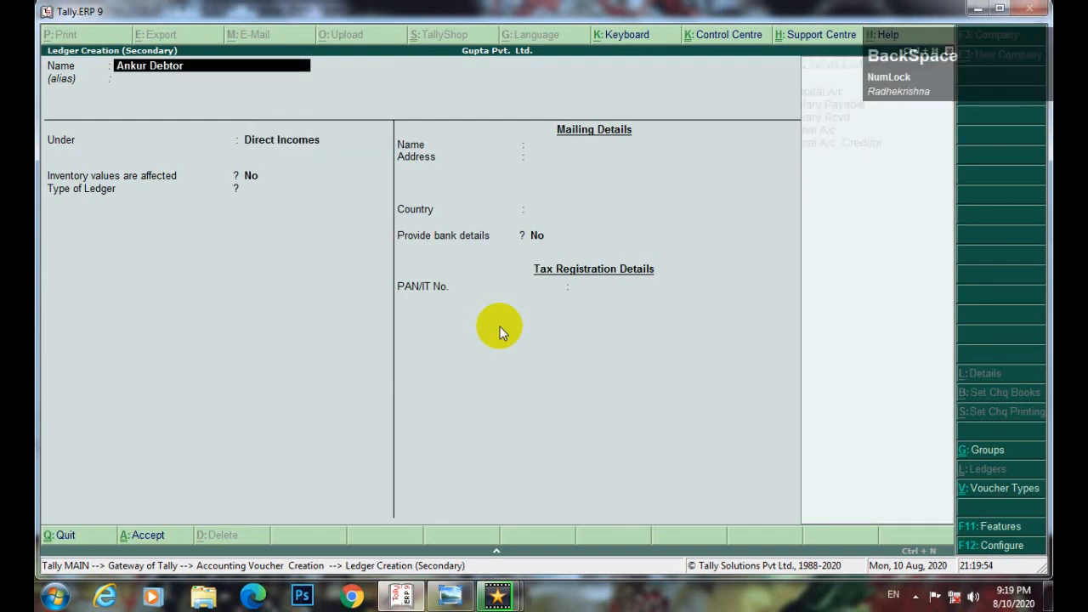
key(End)
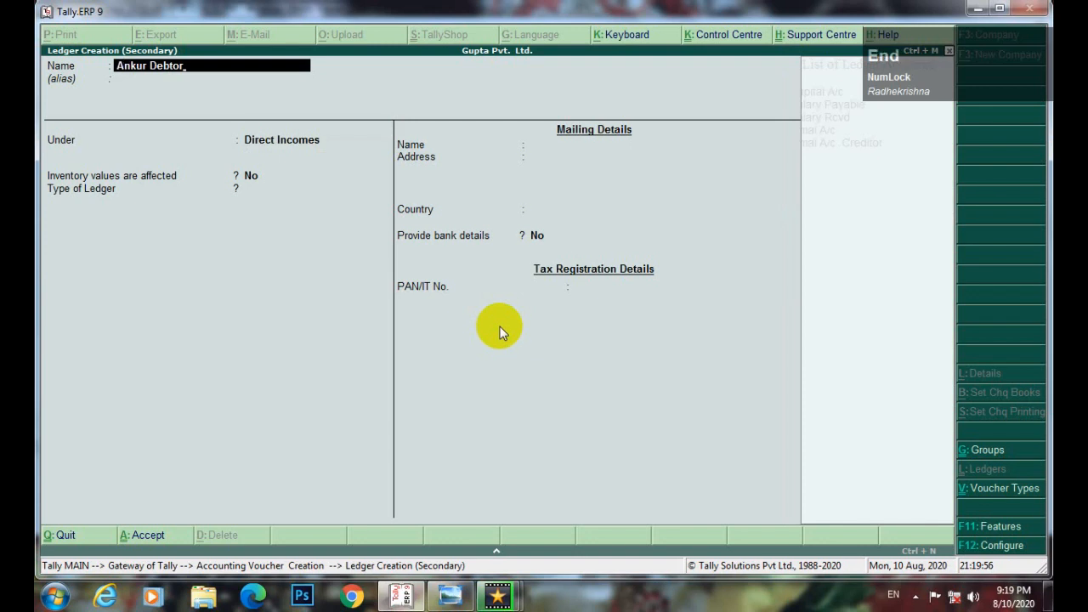
click(451, 596)
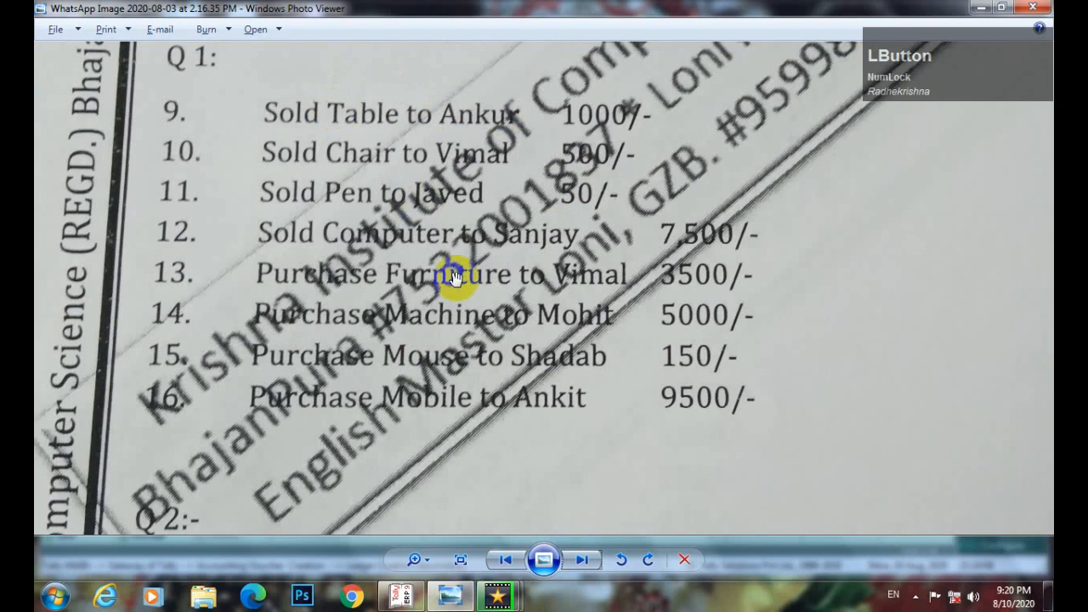
click(424, 598)
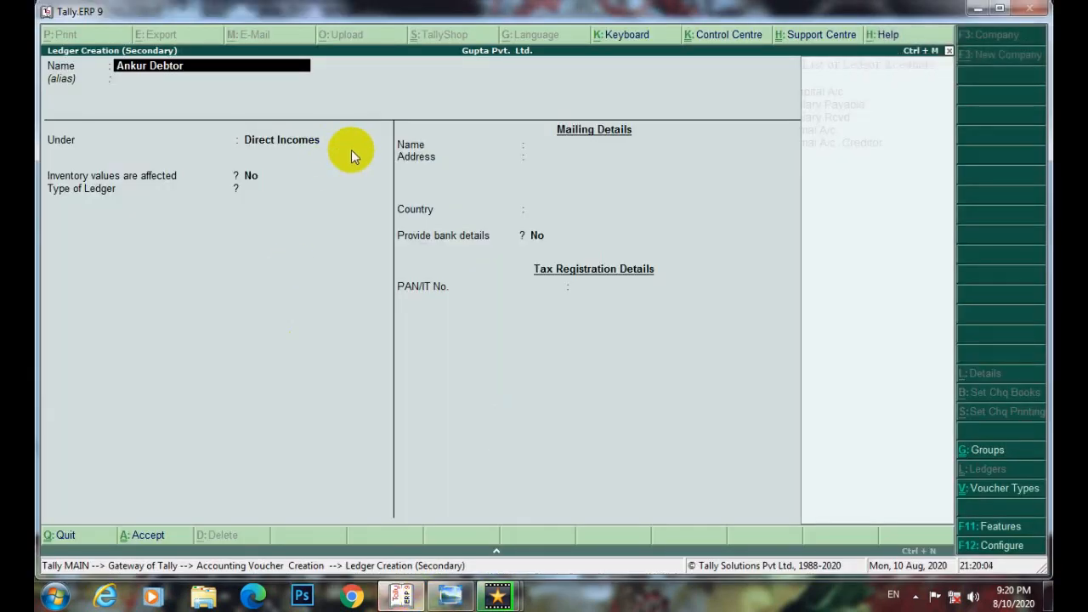
- Place the debtor ledger under Sundry Debtors, keep the remaining defaults and save it into the journal voucher's debit line
key(Return)
text(S)
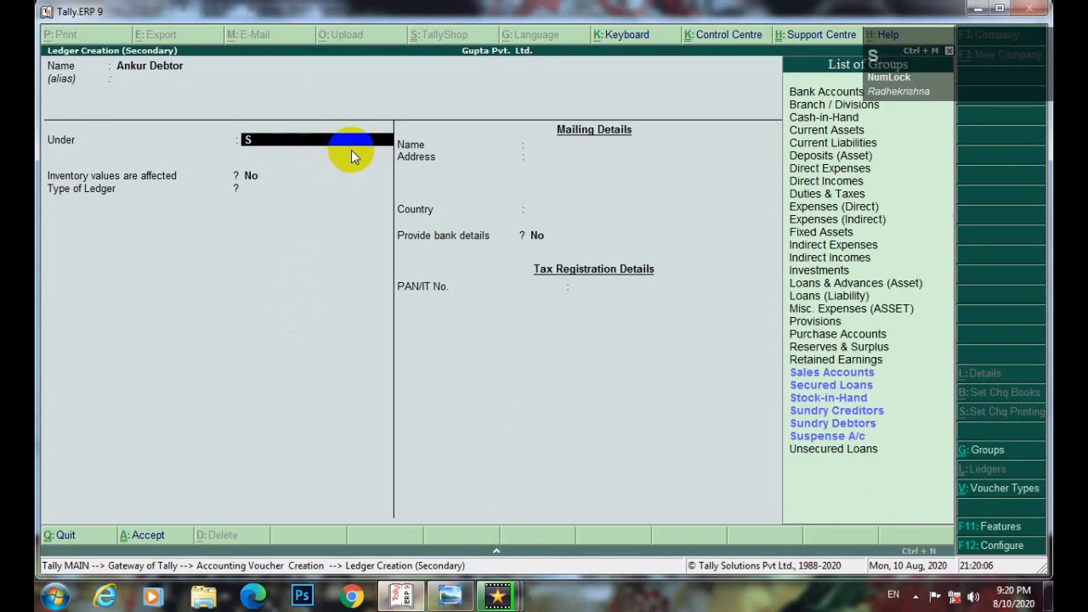
text(und)
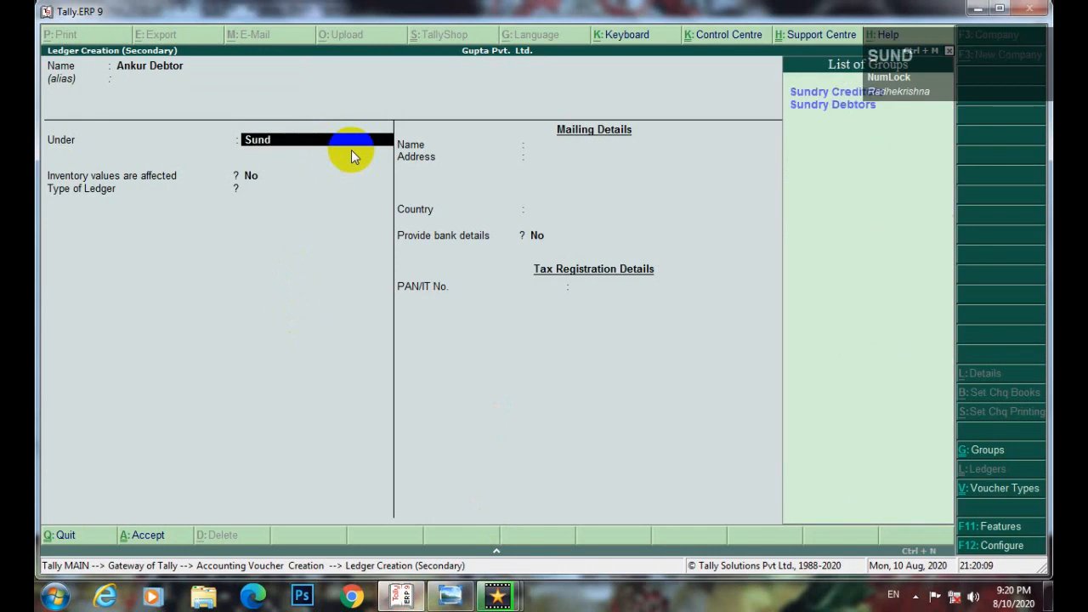
key(Down)
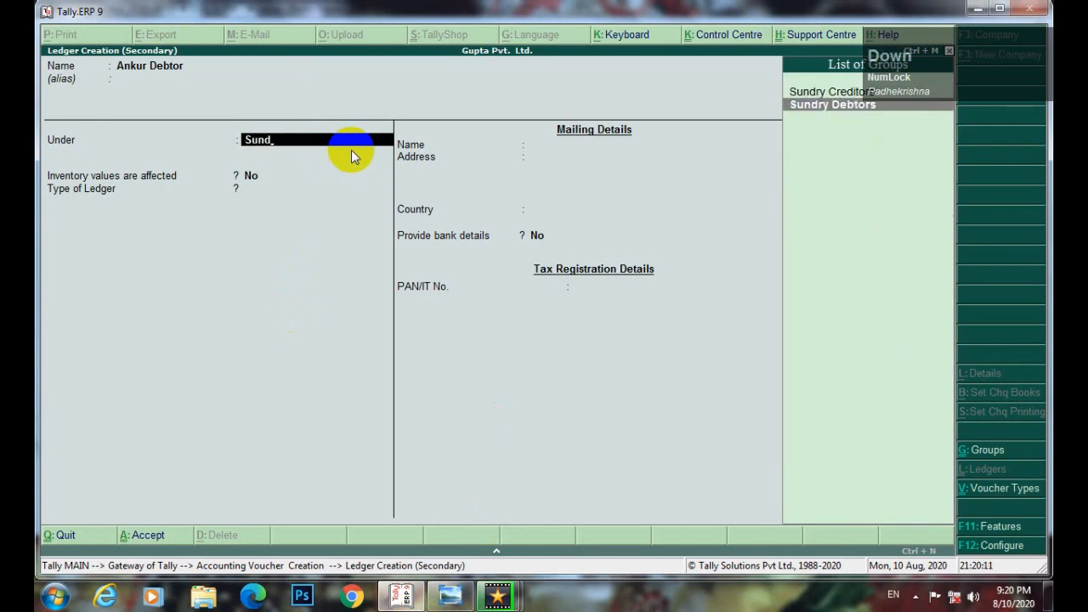
key(Return)
key(Return)
key(Return)
key(Return)
key(Return)
key(Return)
key(Return)
key(Return)
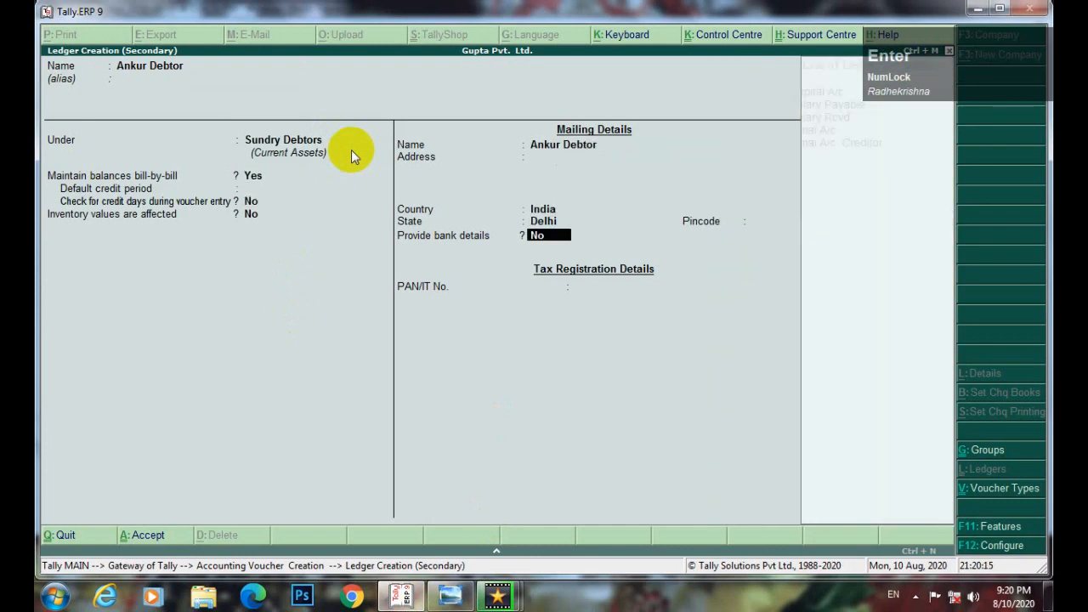
key(Return)
key(Return)
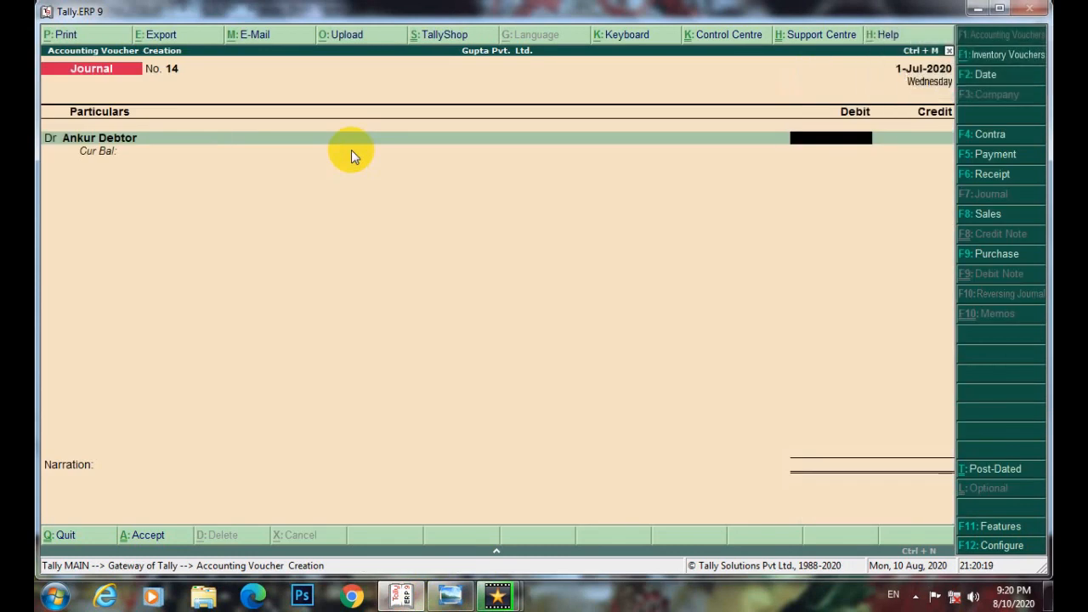
- Check the table sale's amount in the exercise image, debit the debtor with 1,000 and record it bill-wise as a New Ref
click(451, 596)
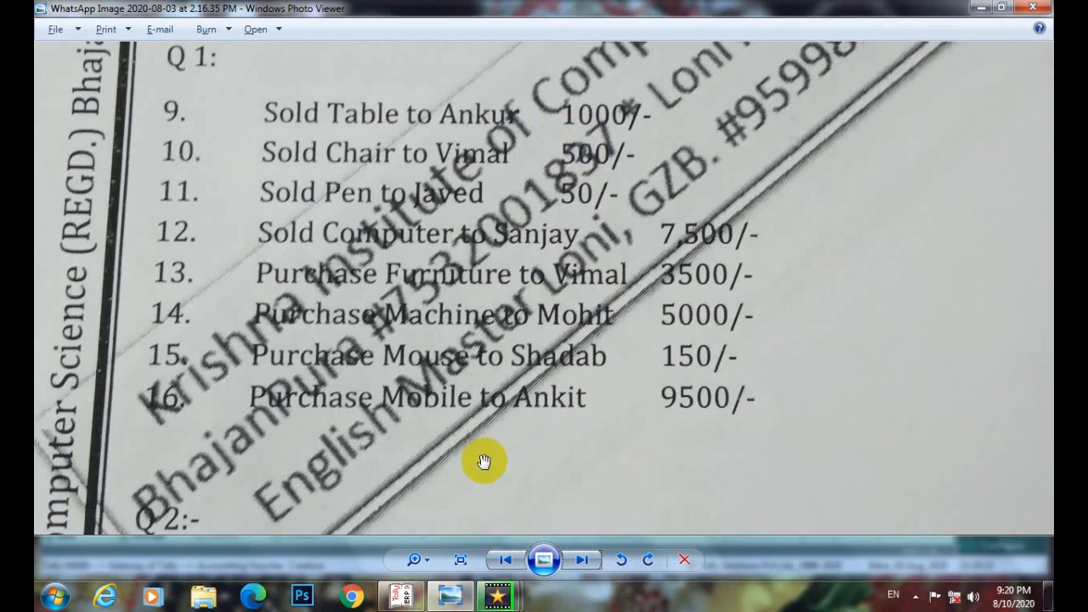
click(401, 595)
text(1,000)
key(KP_Enter)
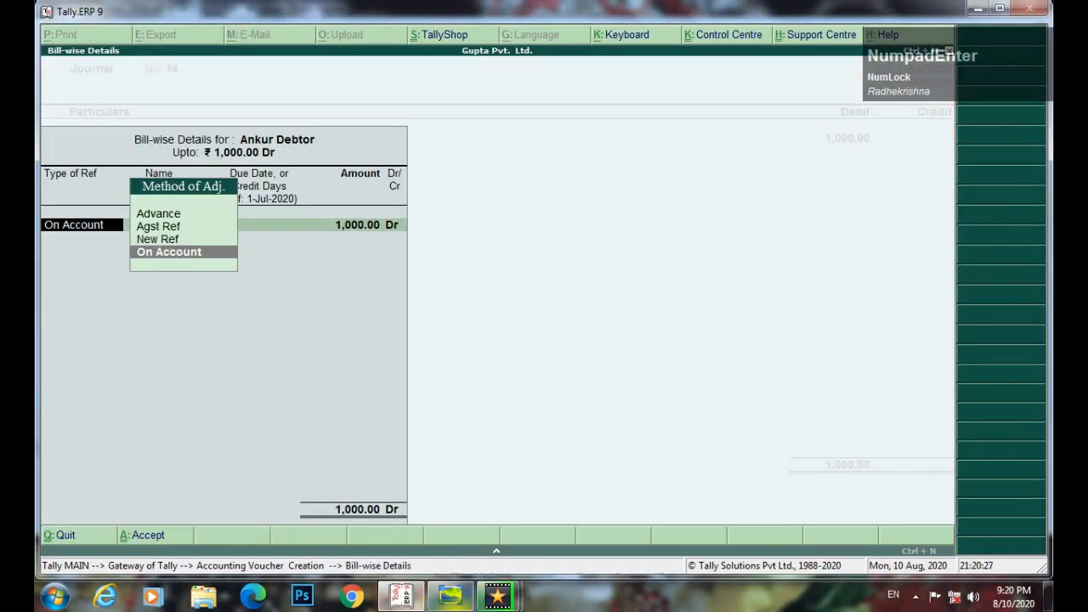
key(Up)
key(Up)
key(Down)
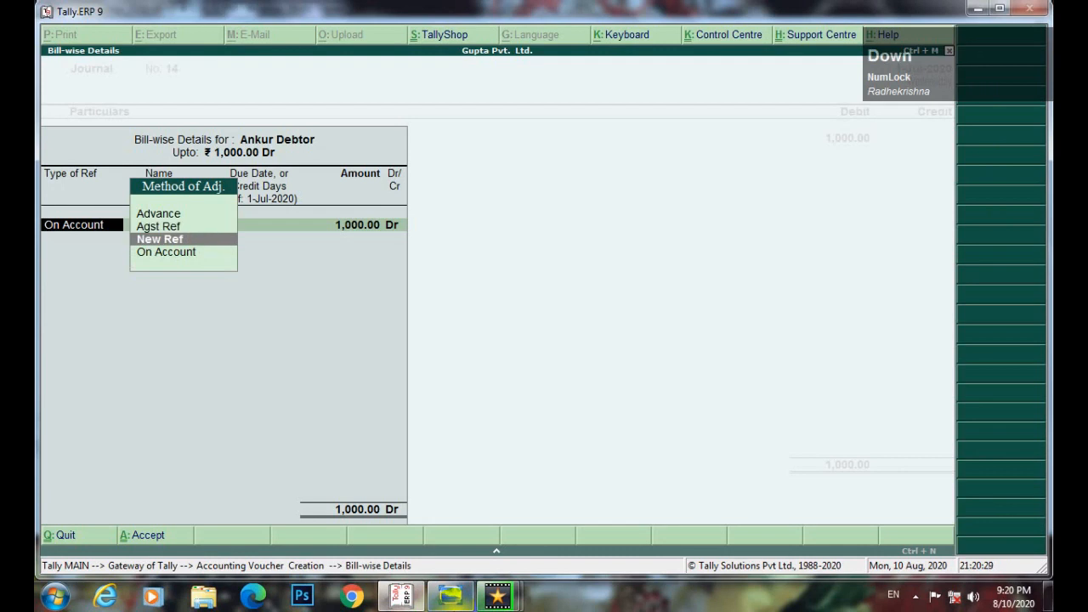
key(Return)
key(Return)
key(Return)
key(Return)
key(Return)
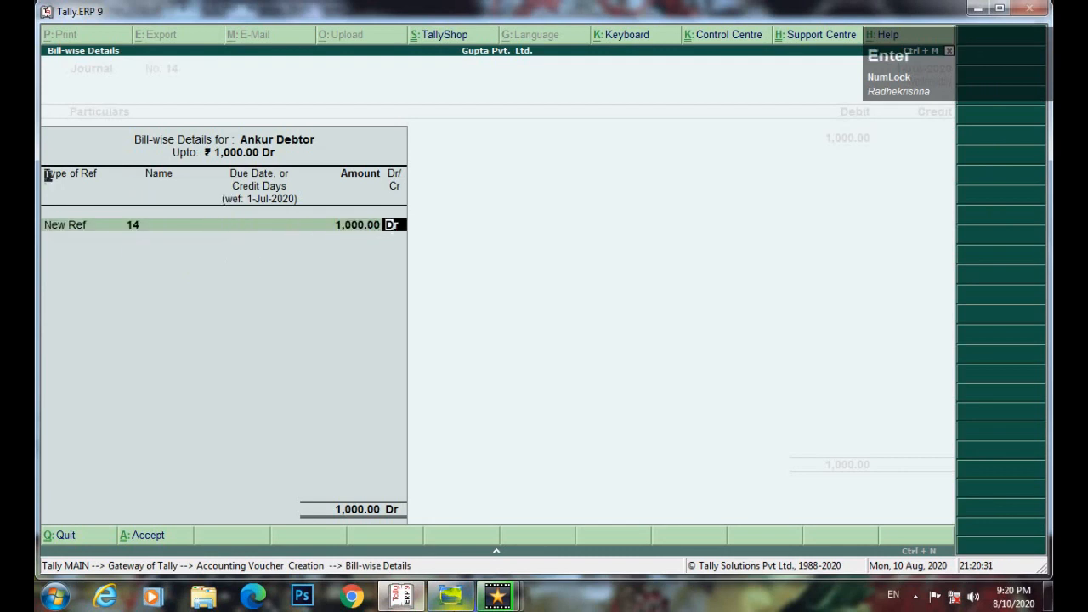
key(Return)
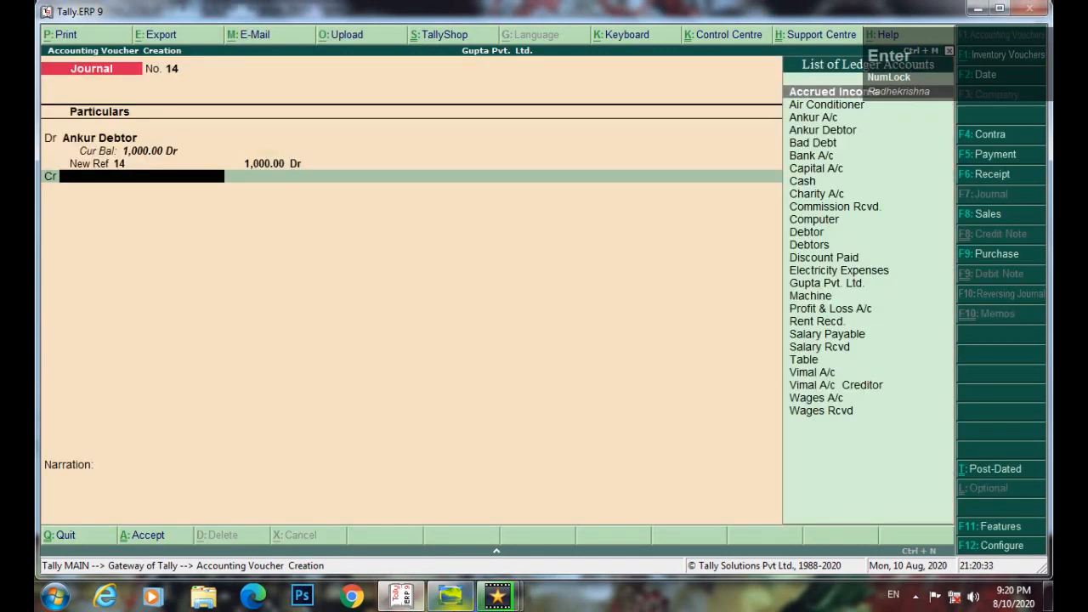
key(alt+c)
text(Ta)
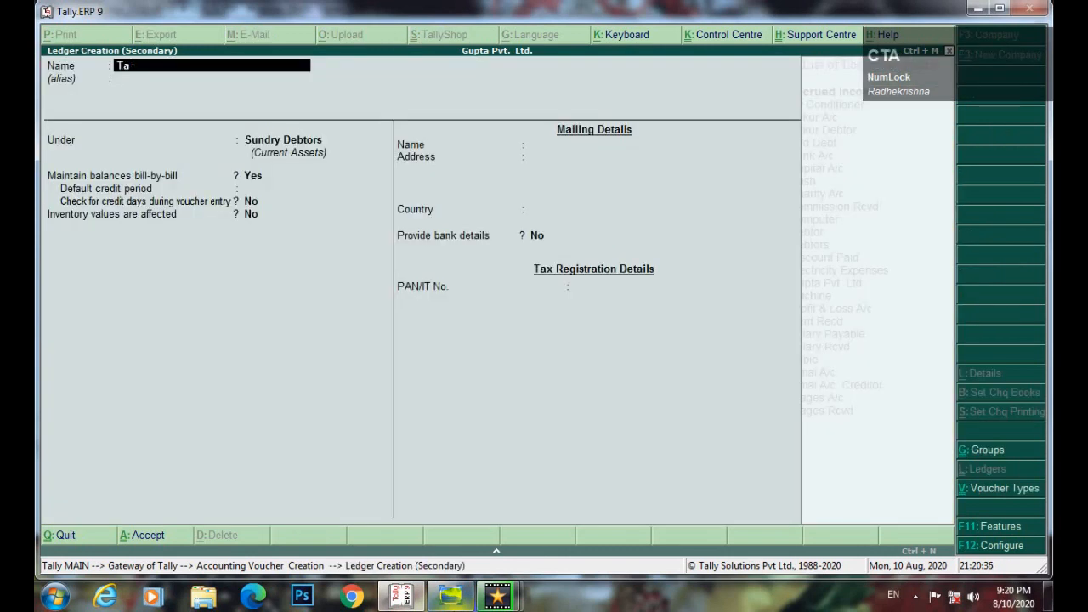
text(ble)
key(Return)
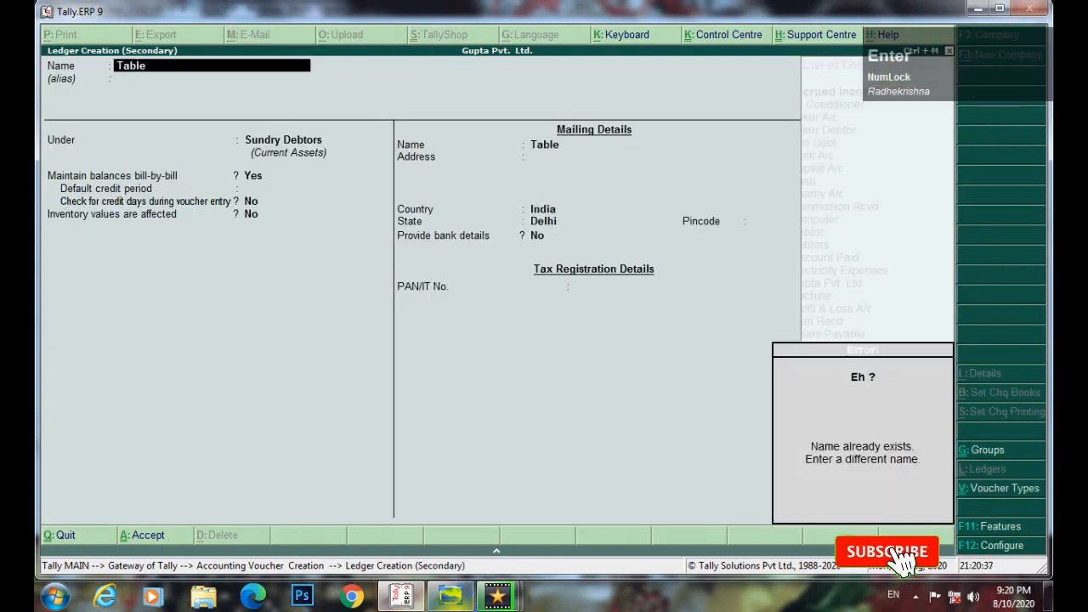
key(Escape)
key(Escape)
key(Escape)
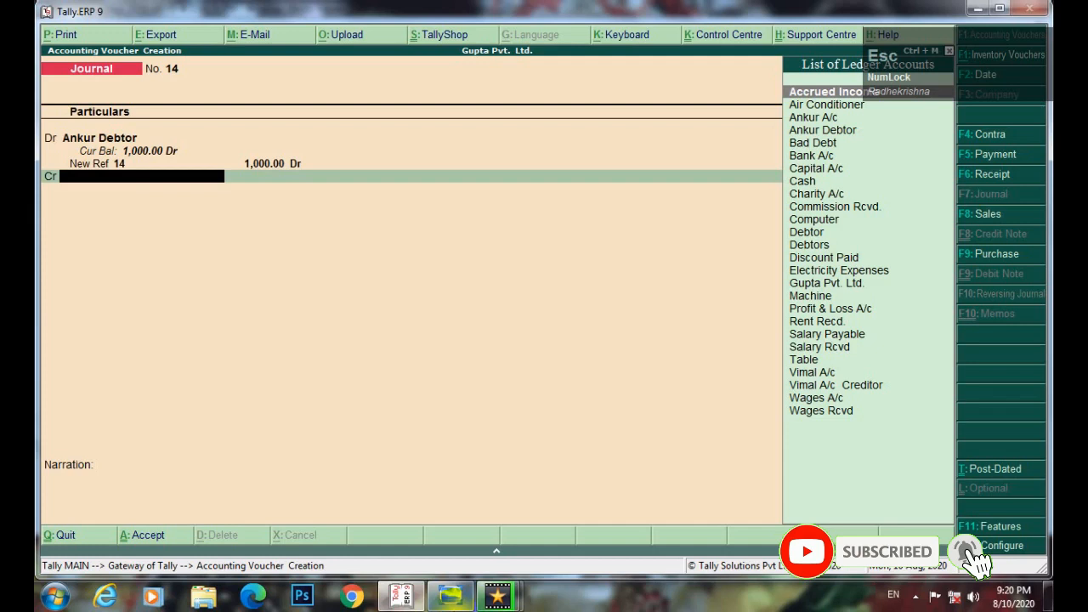
- Credit the existing Table ledger with 1,000, leave the narration empty and accept the journal voucher
text(Tabl)
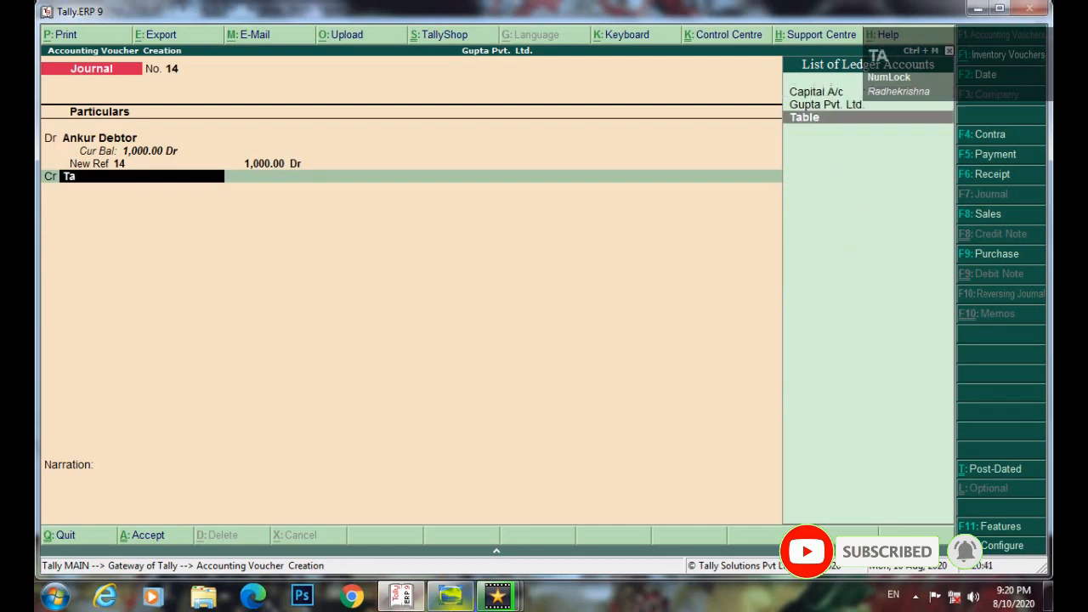
key(Return)
key(Return)
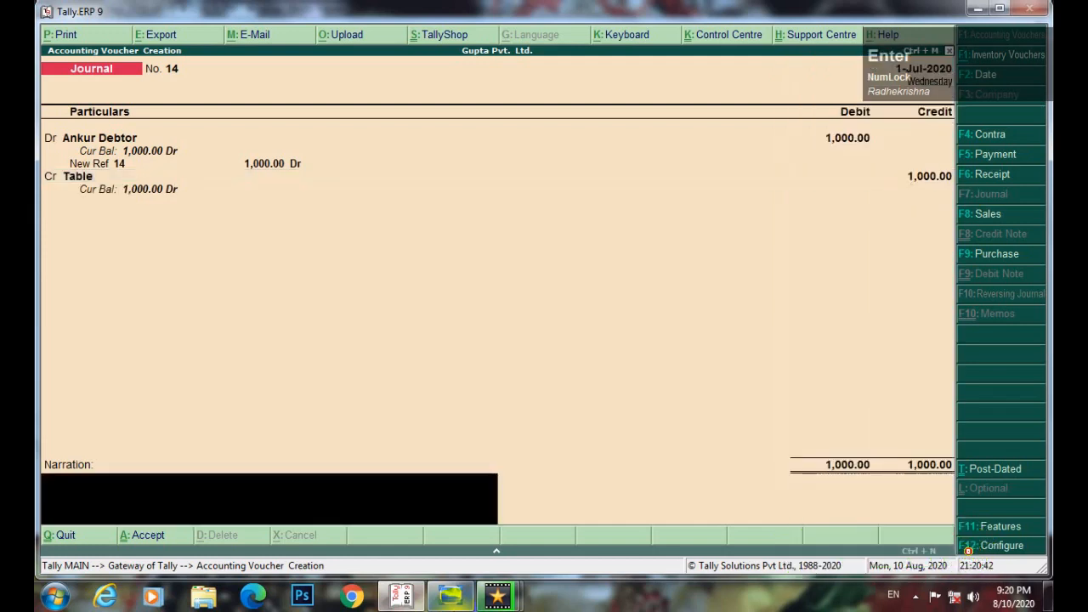
key(Return)
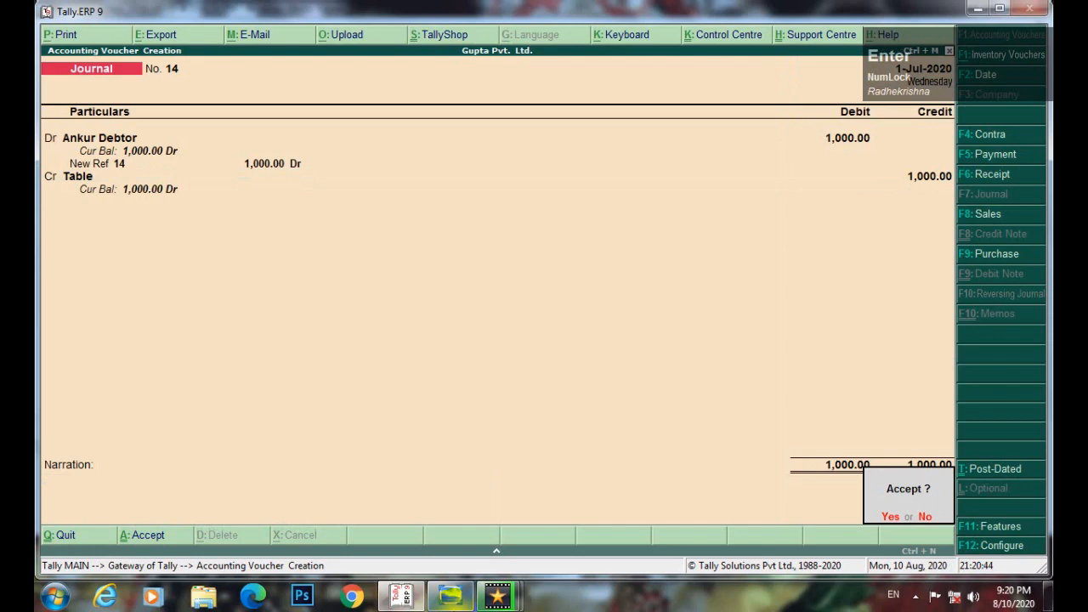
key(Return)
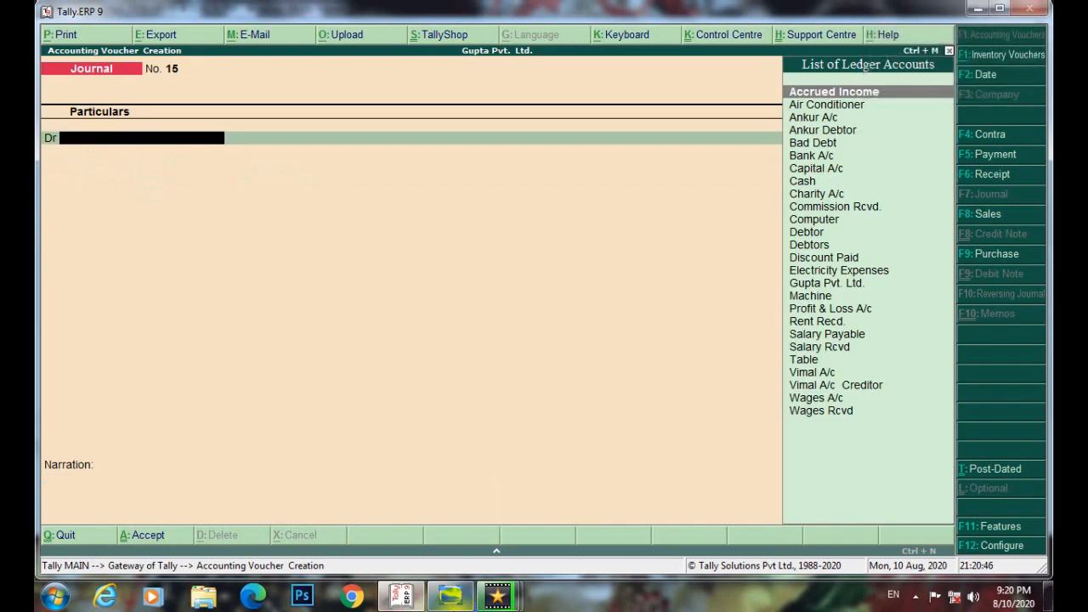
- Switch to Windows Photo Viewer and review the remaining Personal Account transactions in the exercise image
mouse_move(450, 596)
click(433, 572)
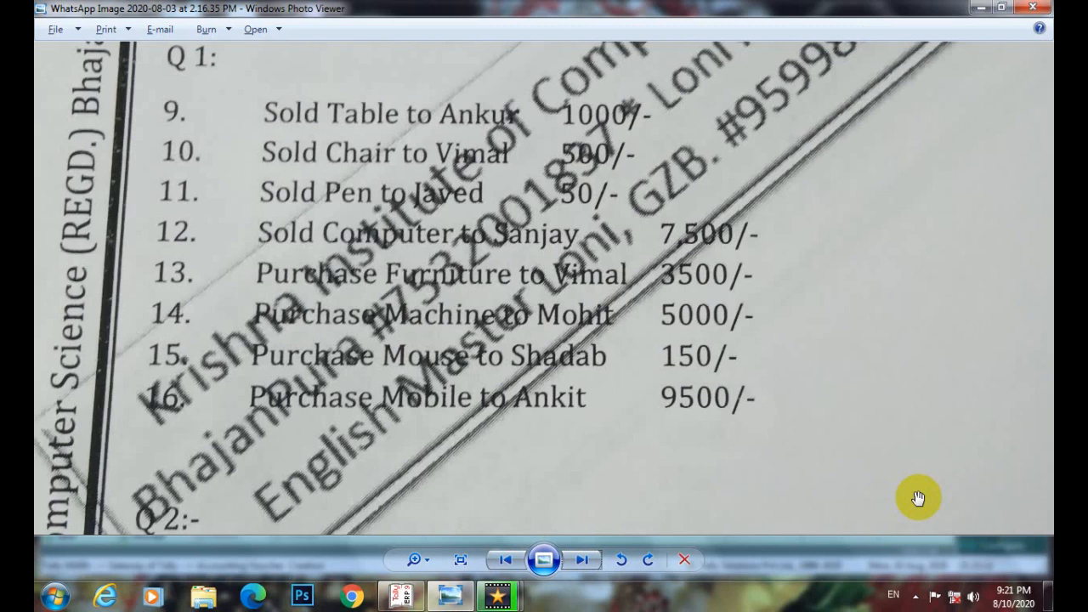
key(ctrl)
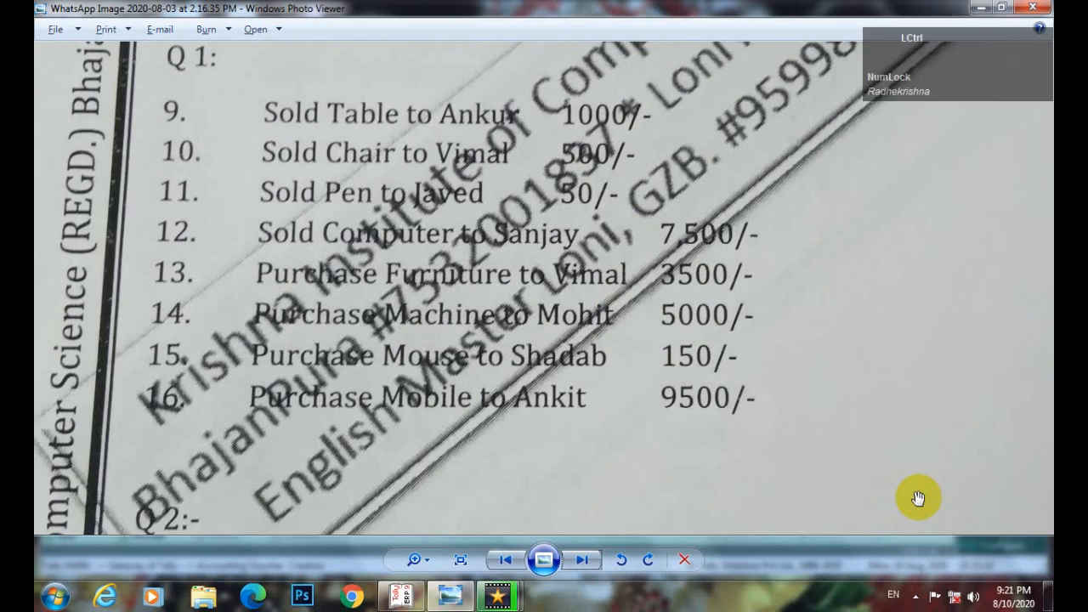